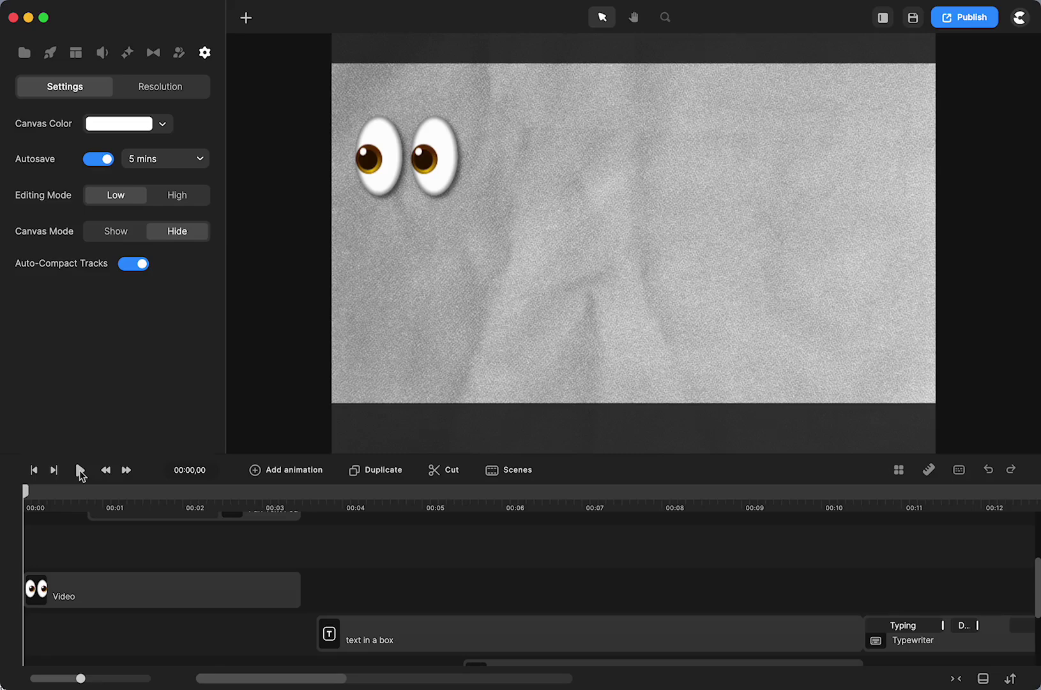
- Play and pause the intro preview, then scrub the playhead to 00:04 on the TEXT IN A BOX title
left_click(79, 470)
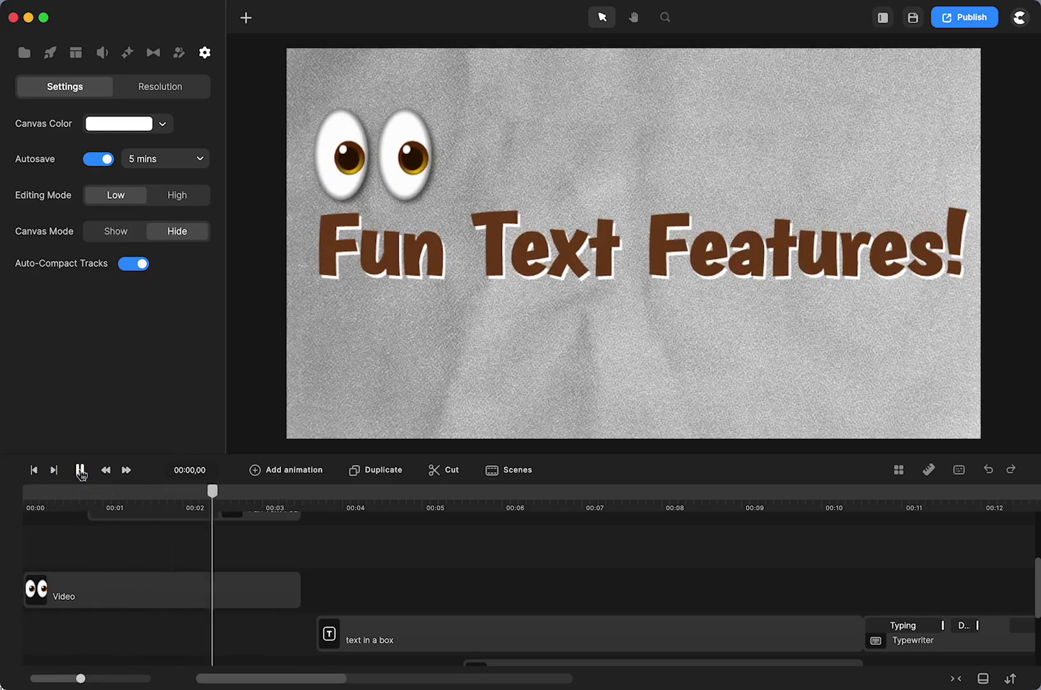
left_click(80, 470)
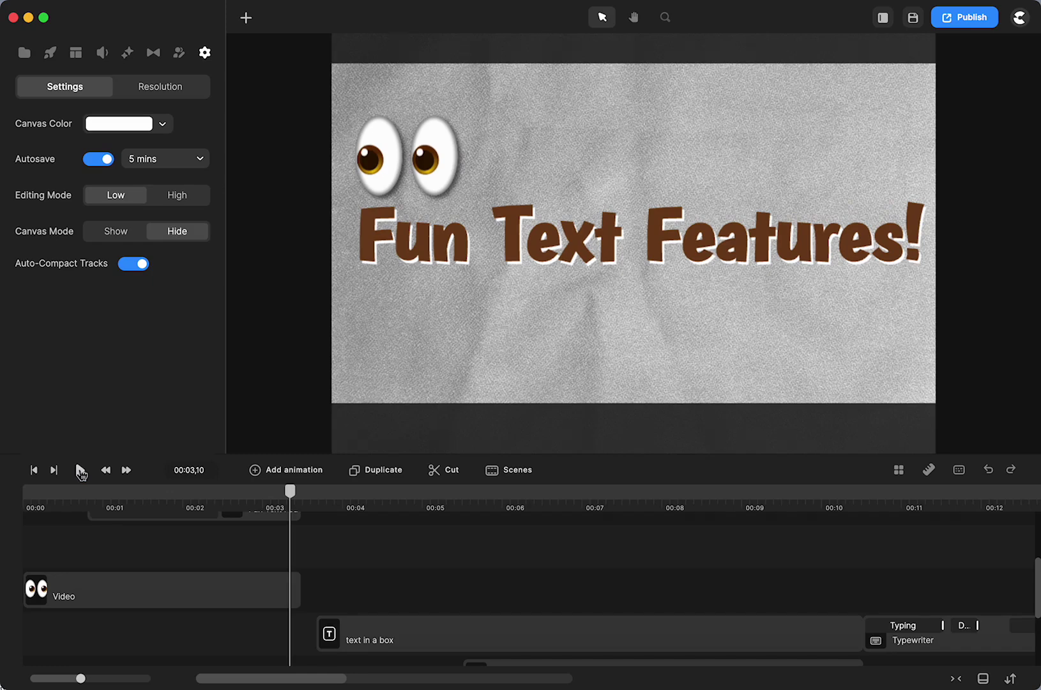
left_click(333, 502)
left_click_drag(332, 500, 342, 545)
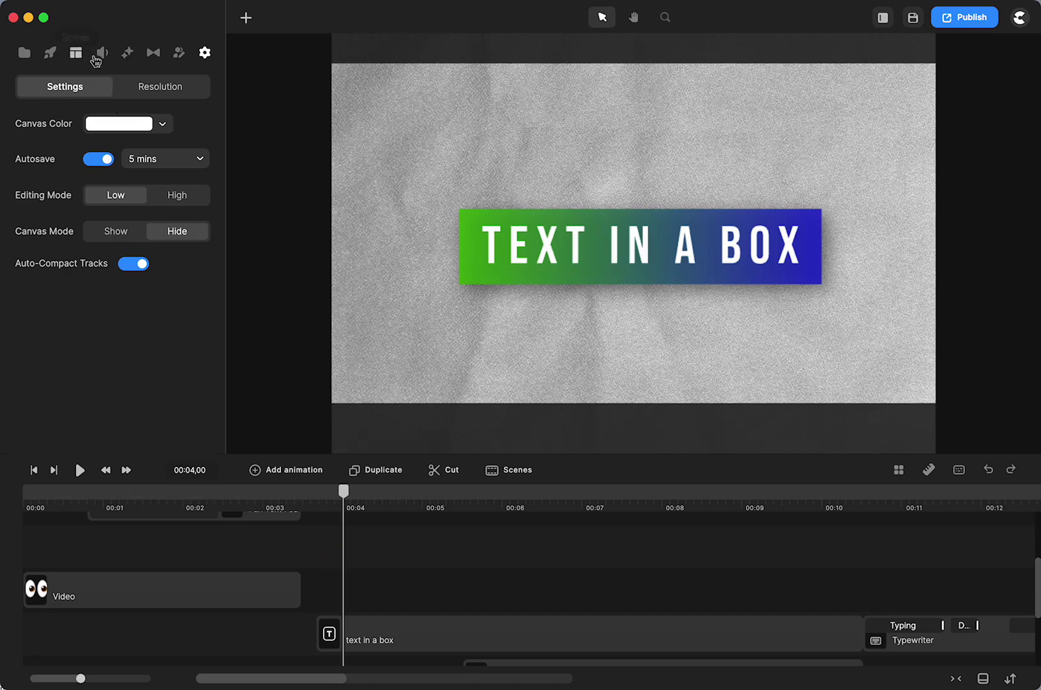
- Drag a Text Box component from Effects & Components onto the canvas
left_click(128, 54)
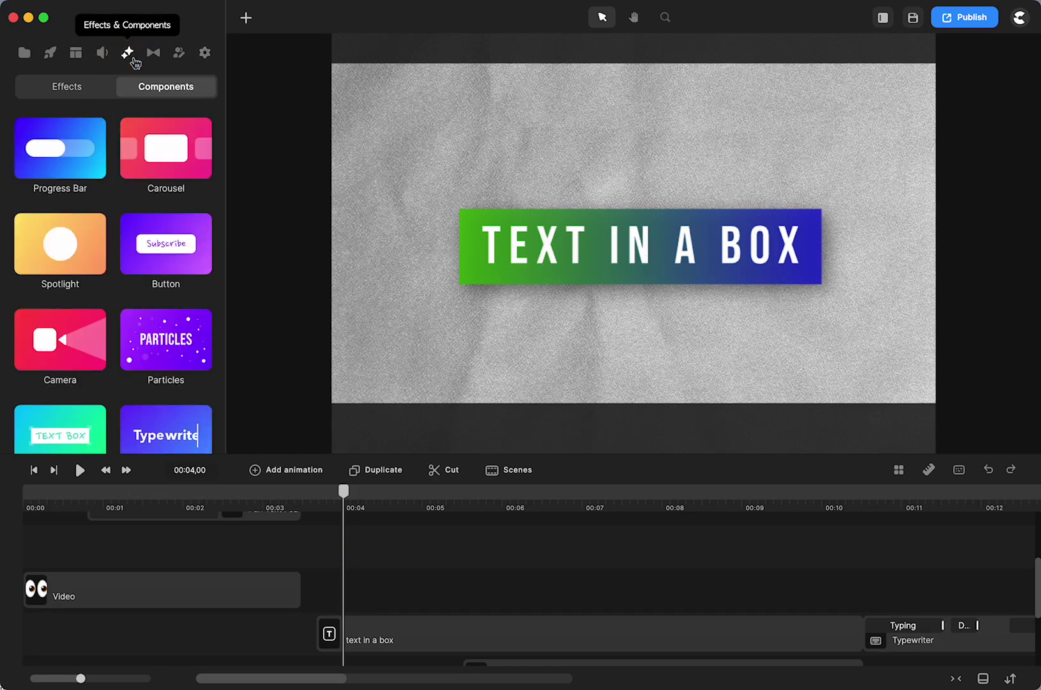
scroll(96, 262, "down", 5)
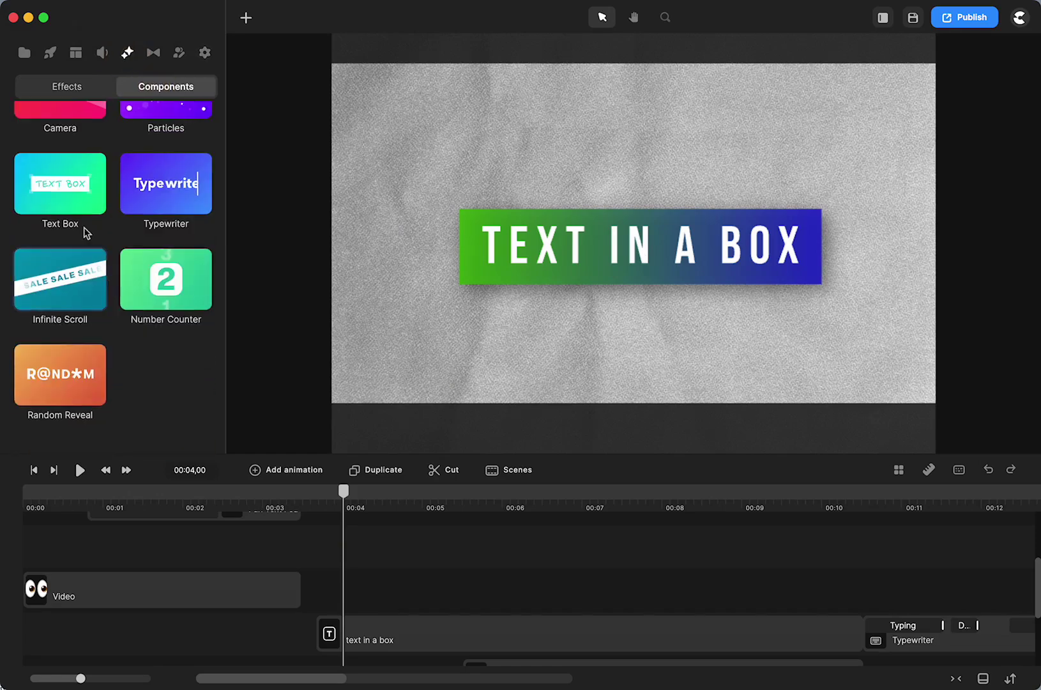
left_click_drag(59, 198, 572, 180)
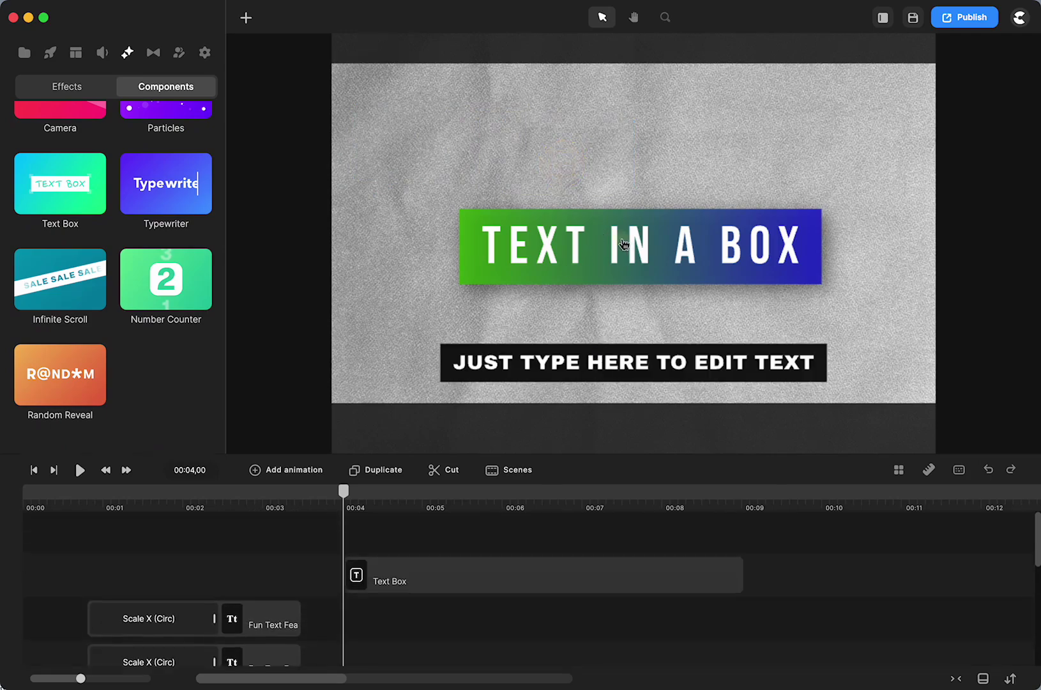
- Raise the title, place the text box just below it, and set text size to 128
left_click_drag(624, 243, 623, 162)
left_click_drag(618, 355, 613, 279)
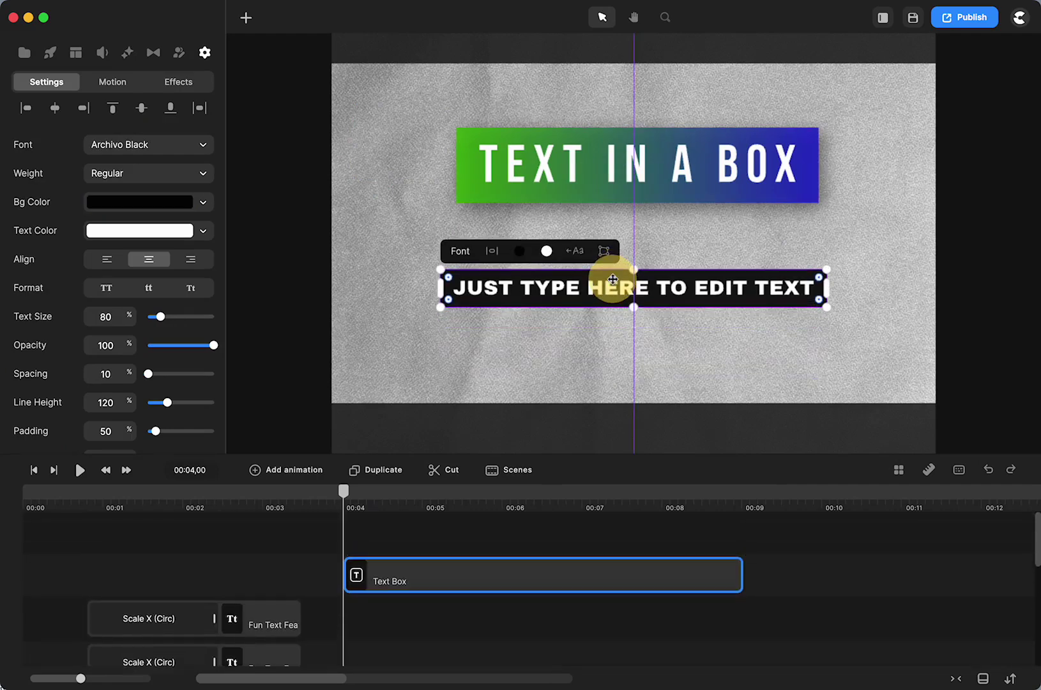
mouse_move(832, 310)
left_mouse_down()
mouse_move(872, 311)
mouse_move(906, 336)
mouse_move(814, 318)
left_mouse_up()
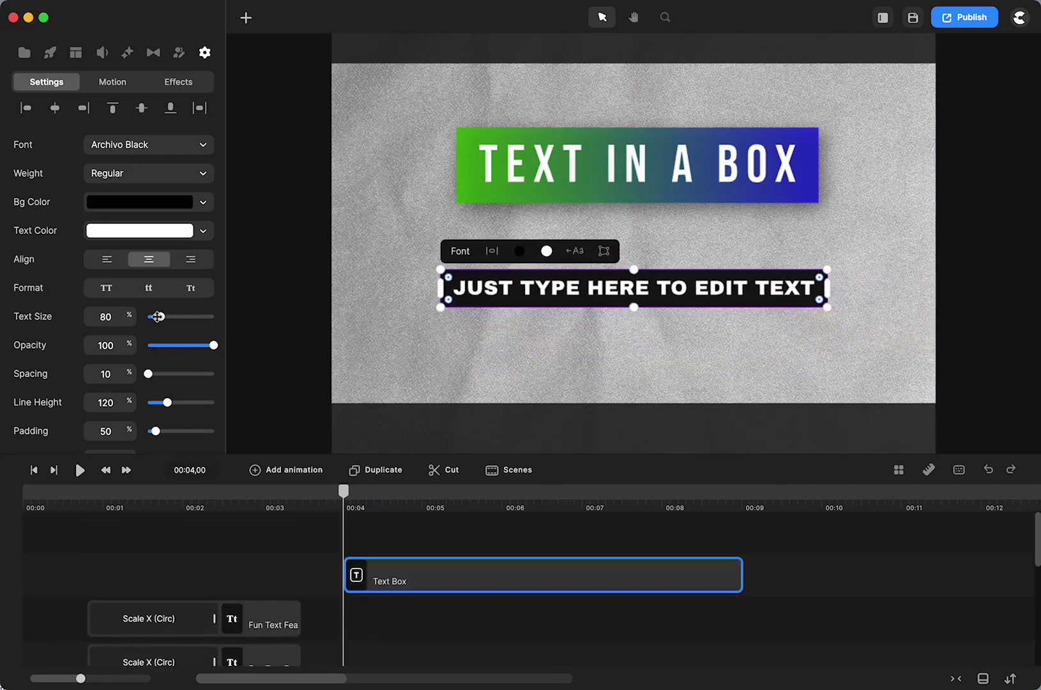
left_click_drag(156, 316, 166, 318)
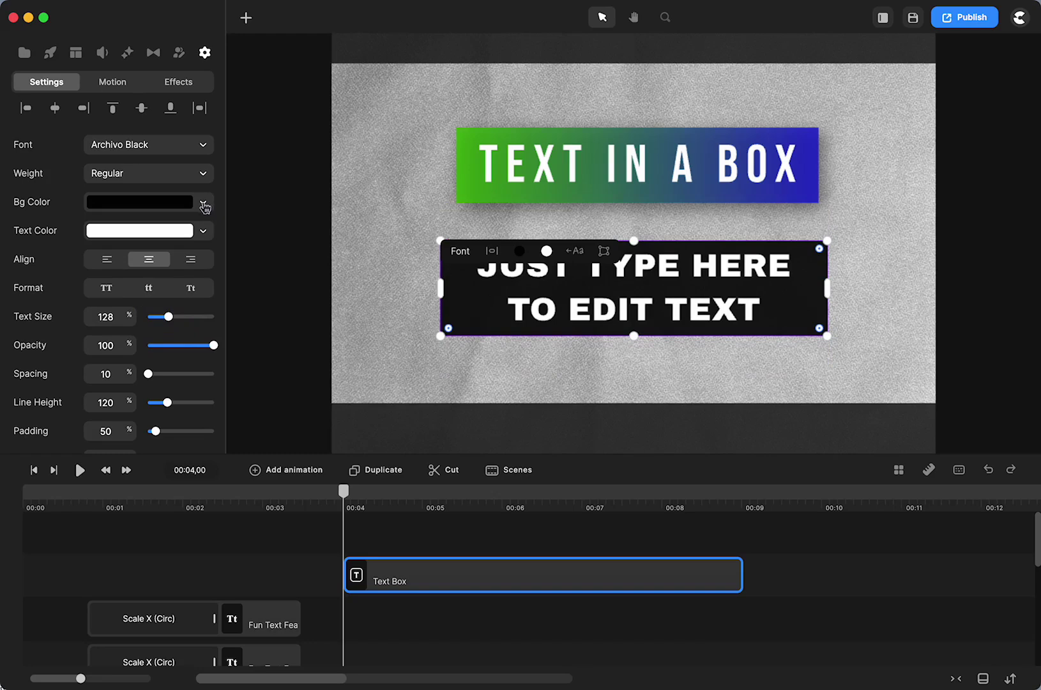
- Set the text box background to red and shift its text colour hue toward blue
left_click(204, 206)
left_click(302, 186)
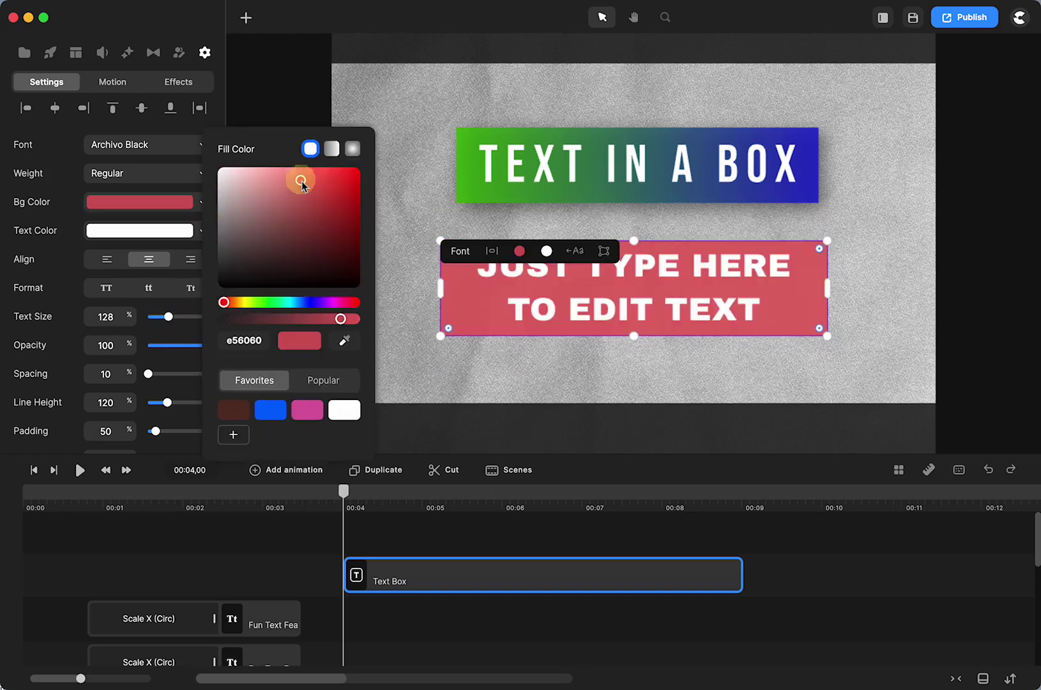
left_click(166, 235)
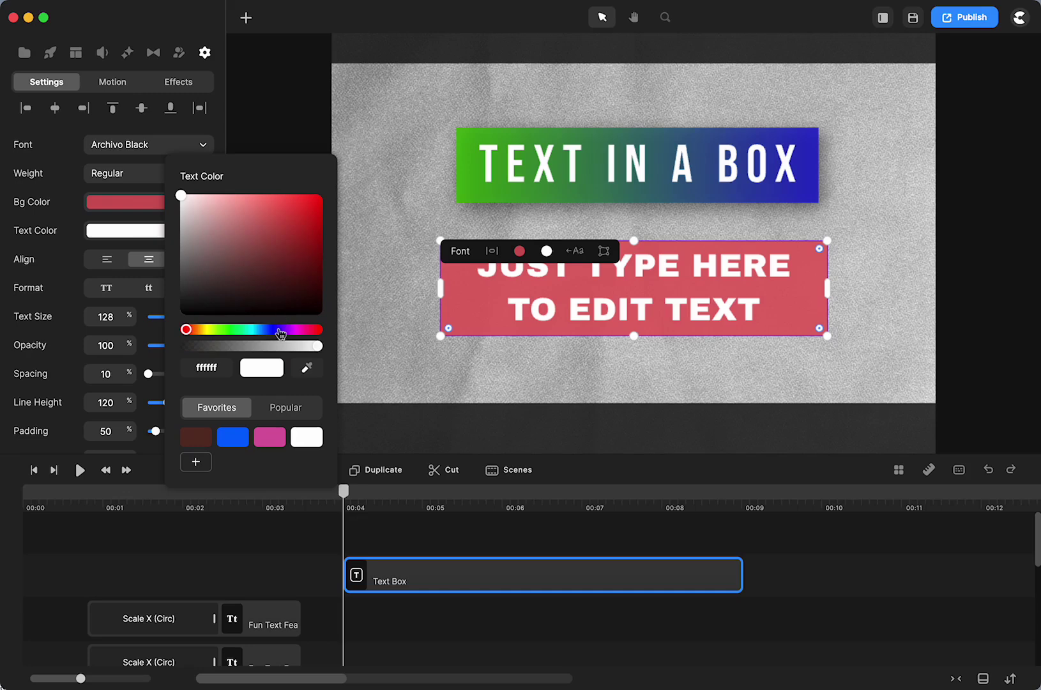
left_click(274, 330)
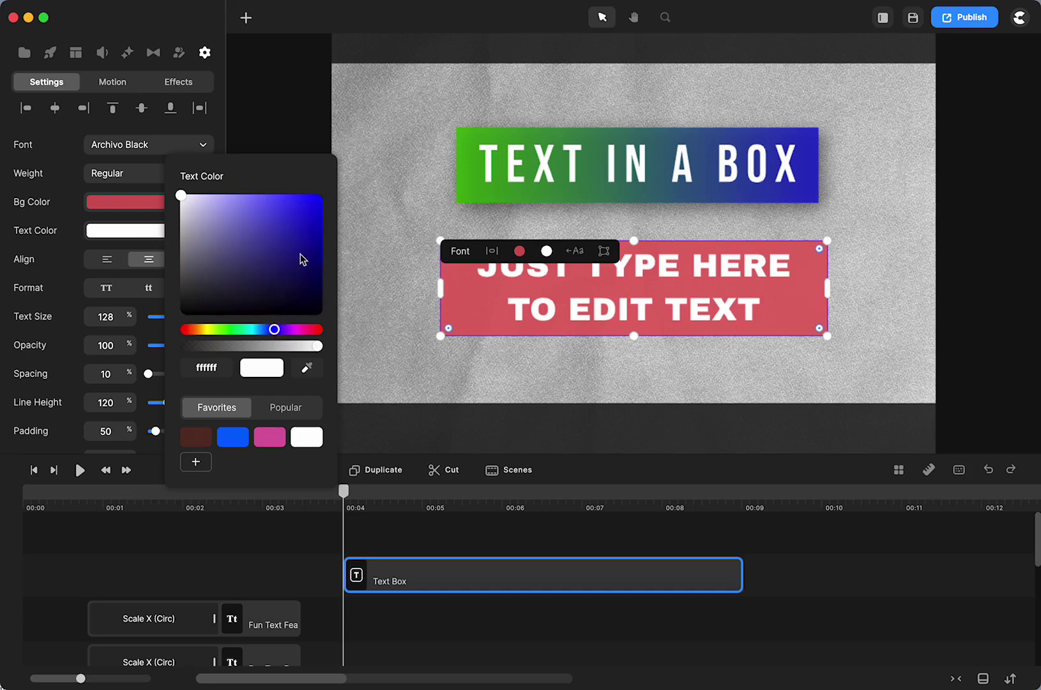
left_click(155, 237)
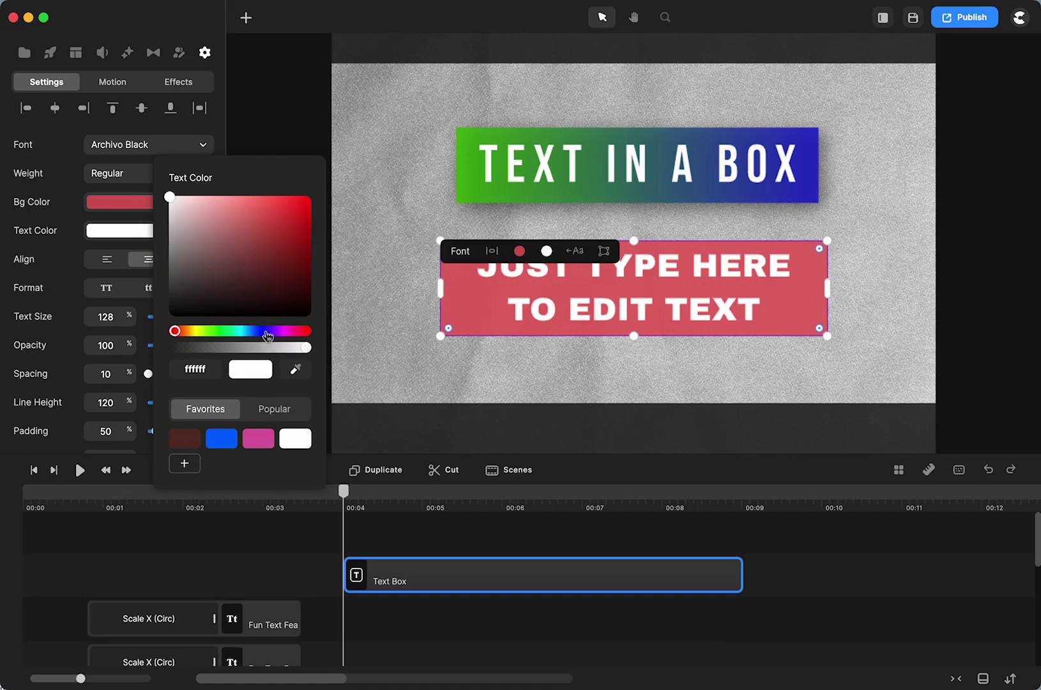
left_click(97, 231)
left_click(205, 328)
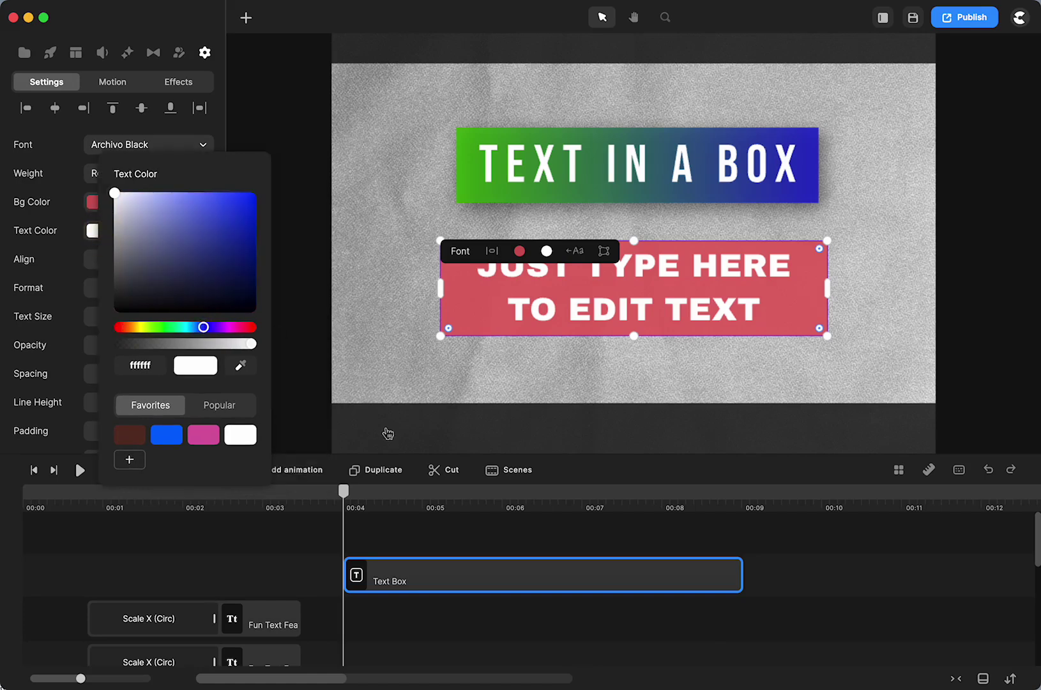
left_click(397, 536)
- At 00:04,22, set the text box's text colour to dark blue 242db5
left_click_drag(343, 490, 402, 490)
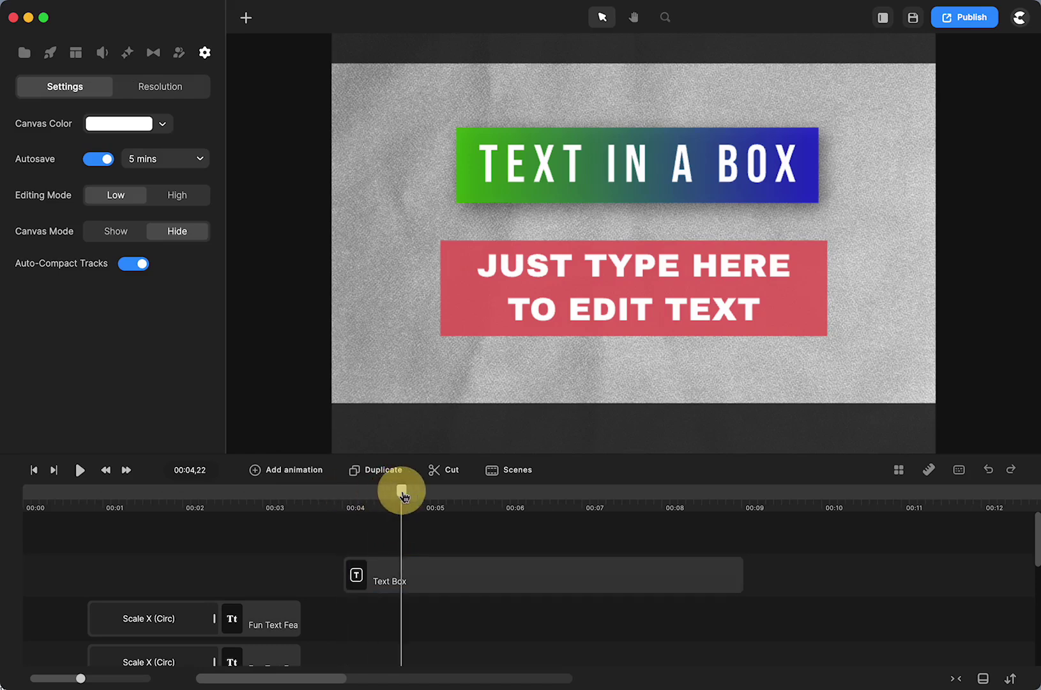
left_click(426, 589)
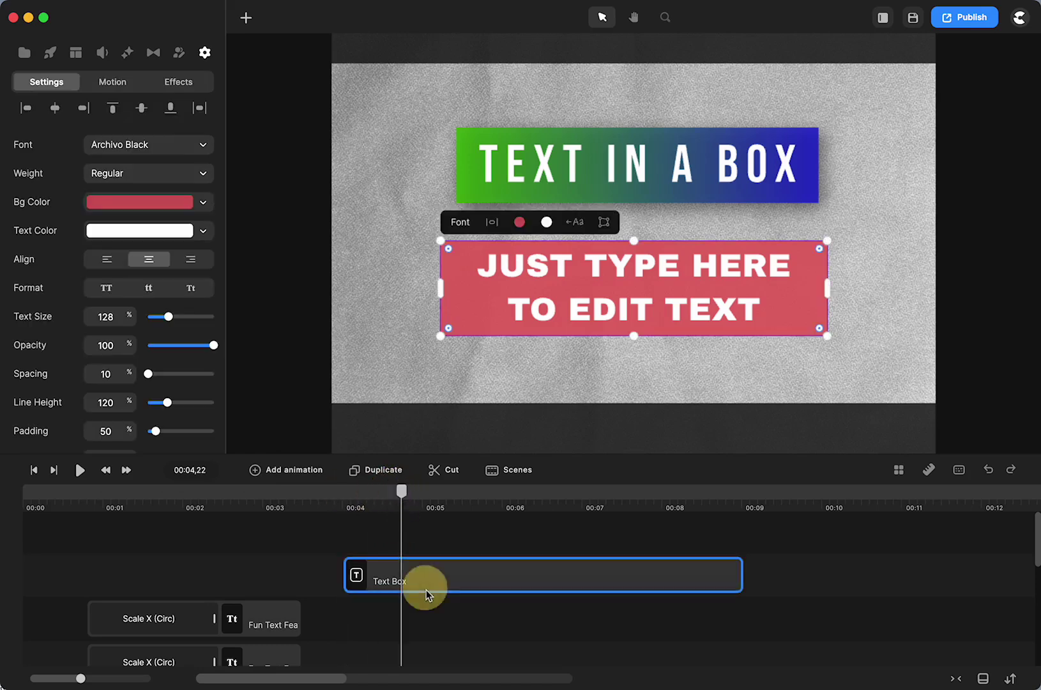
left_click(201, 234)
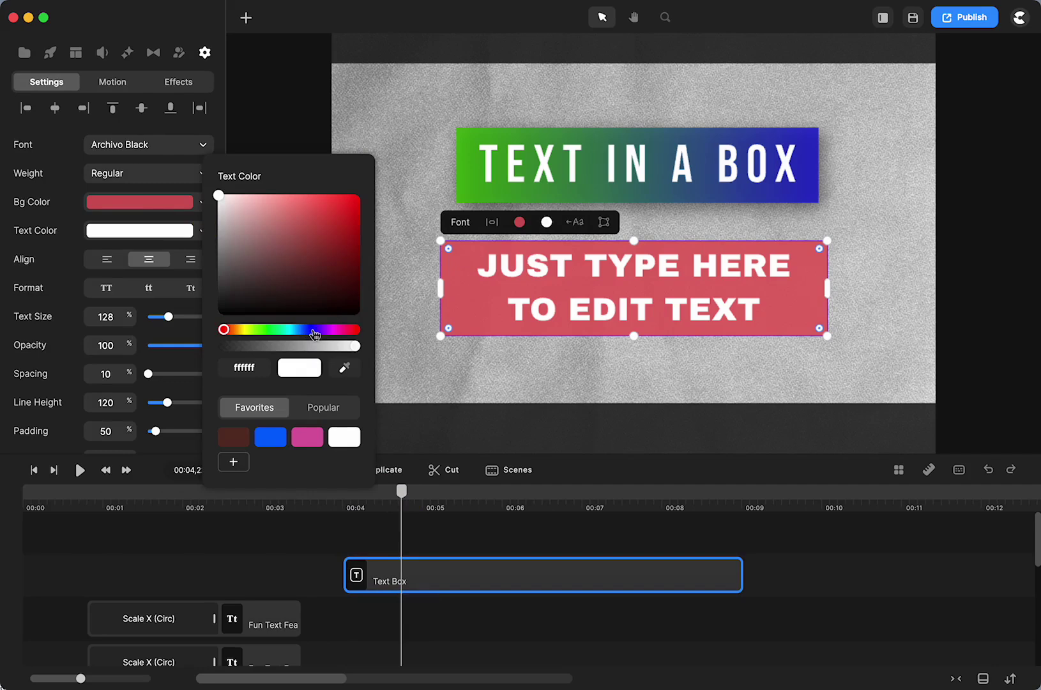
left_click(309, 329)
left_click(332, 229)
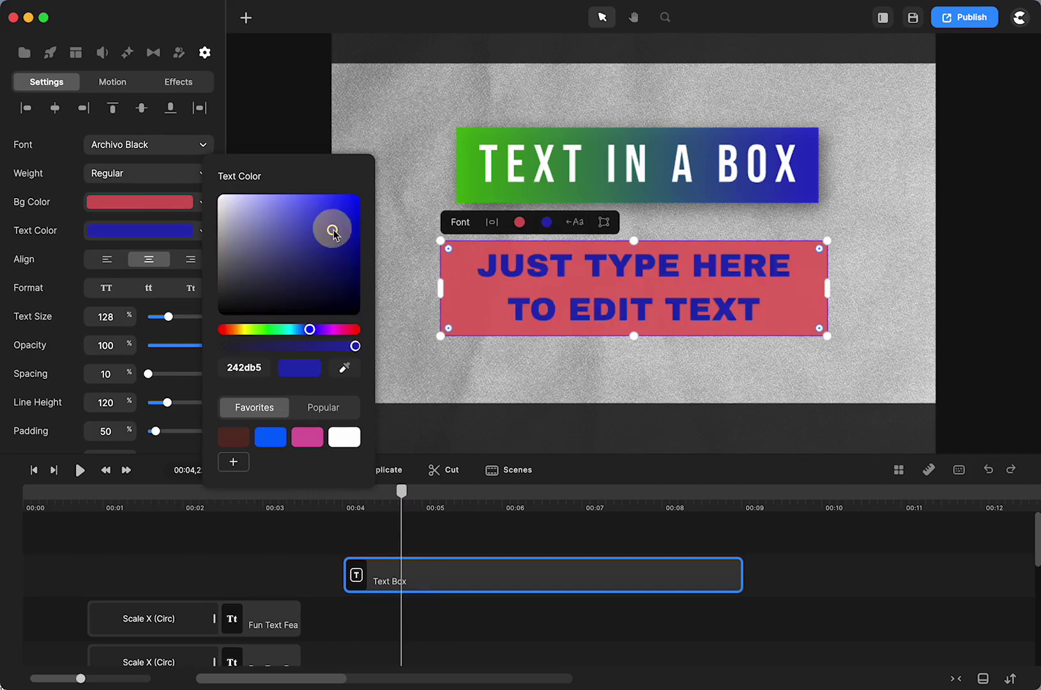
left_click(560, 548)
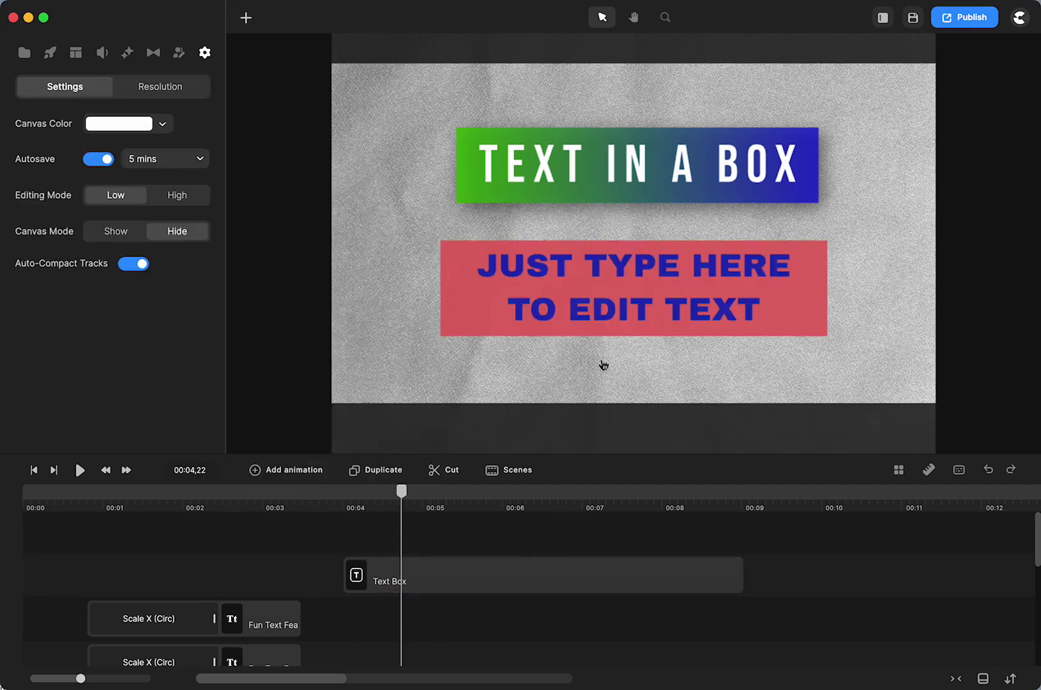
- Switch the red text box's font to Altruism
left_click(488, 303)
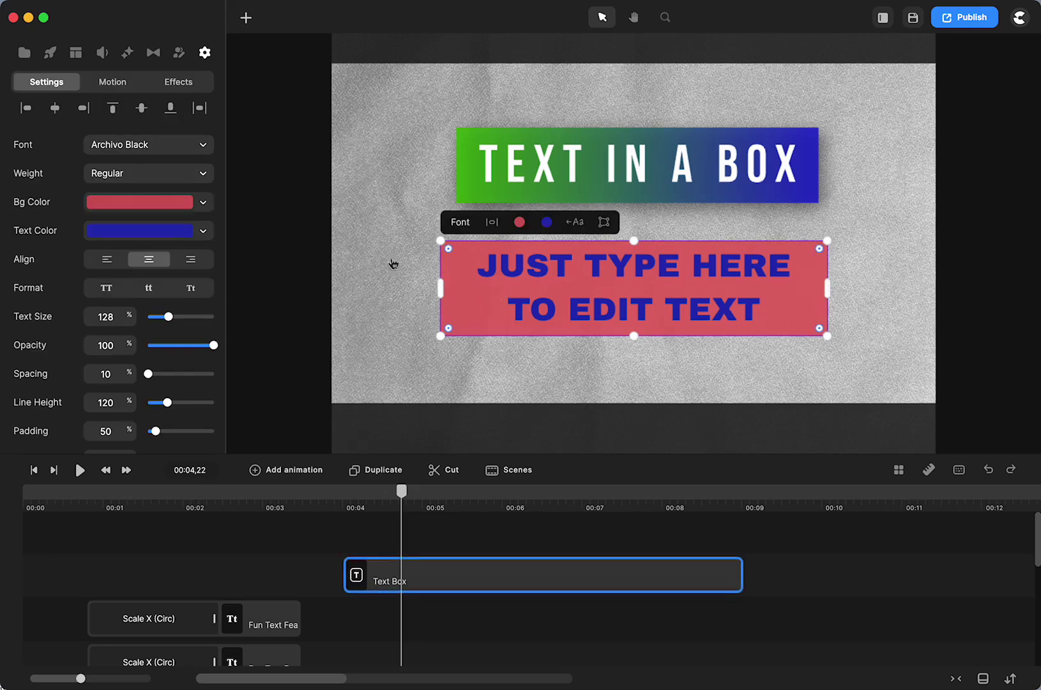
left_click(191, 150)
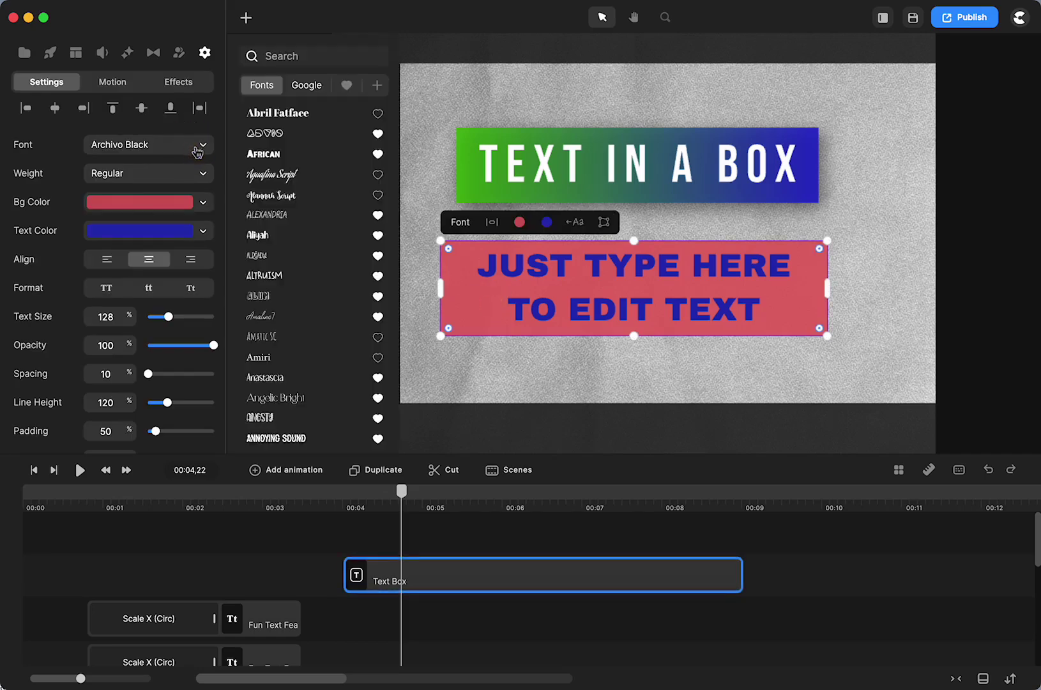
left_click(273, 281)
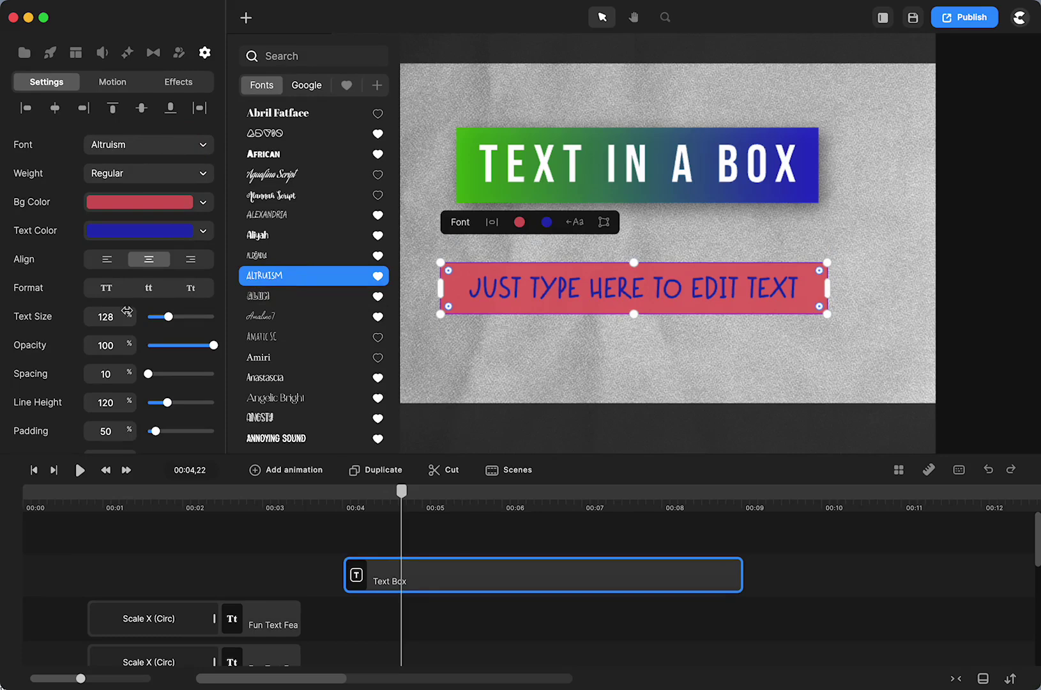
- Try the case formats, settle on title case, and set text size 121 and spacing 38
left_click(148, 288)
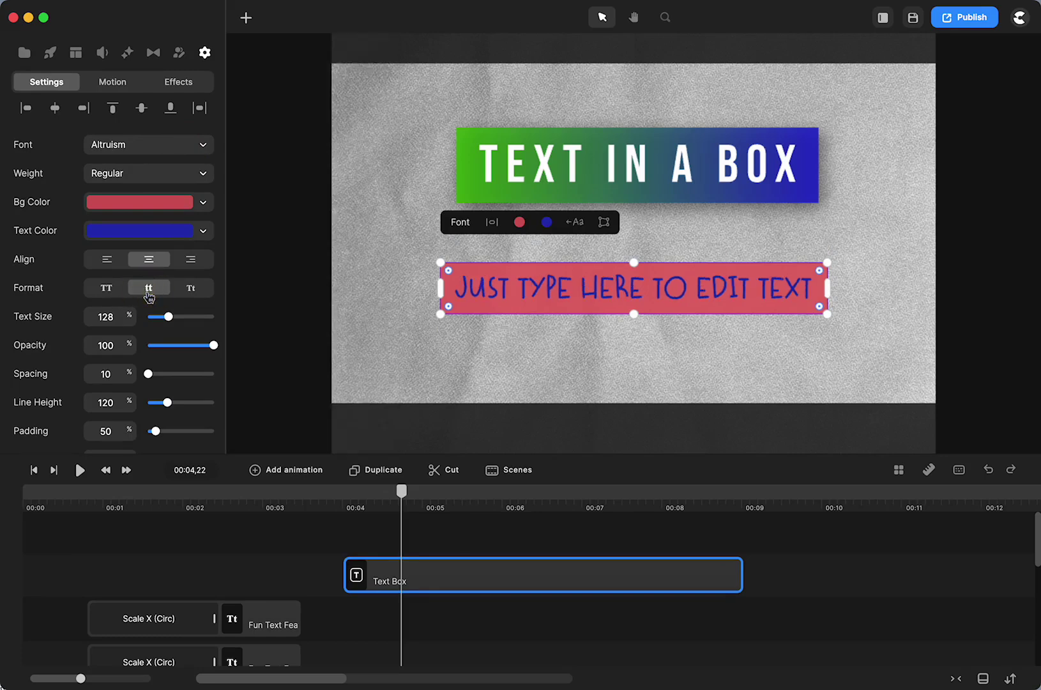
left_click(106, 290)
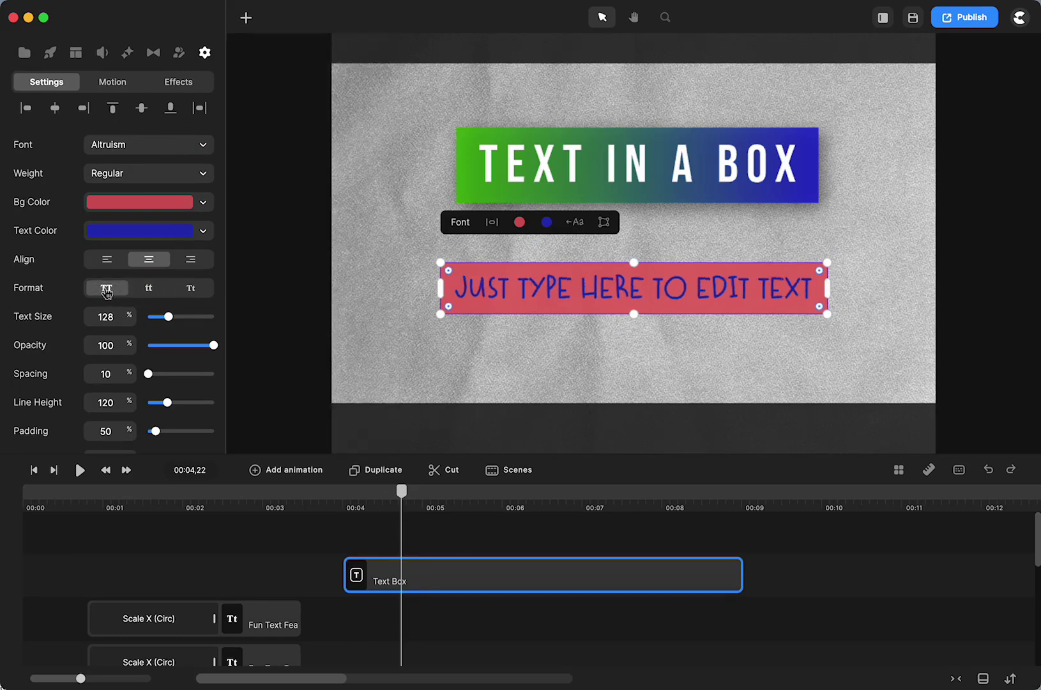
left_click(148, 289)
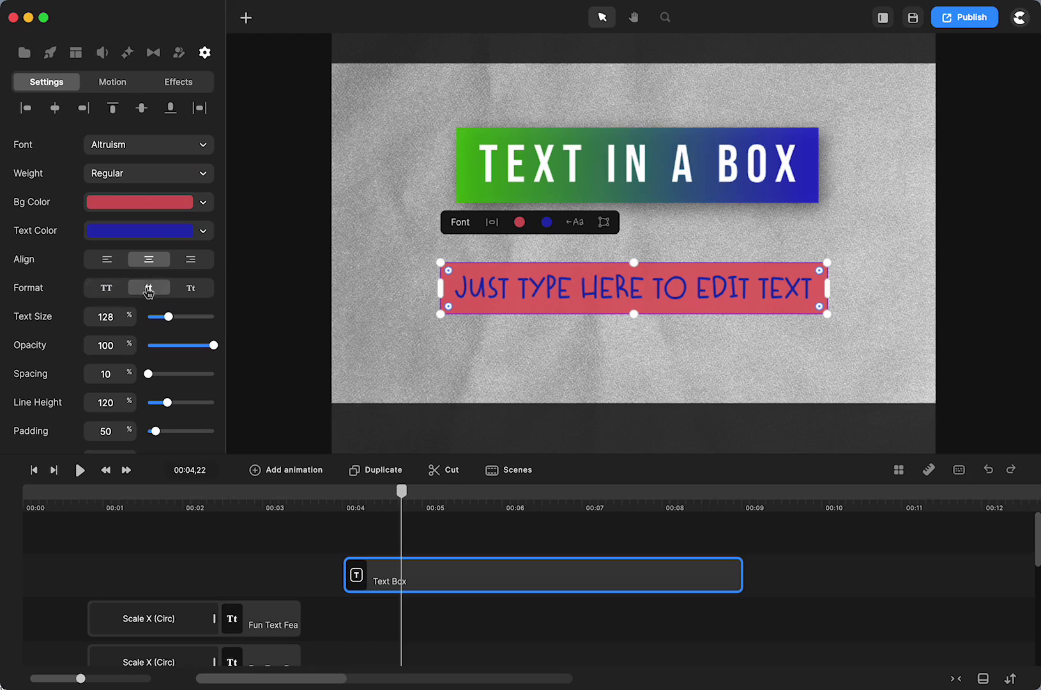
left_click(197, 290)
left_click(197, 291)
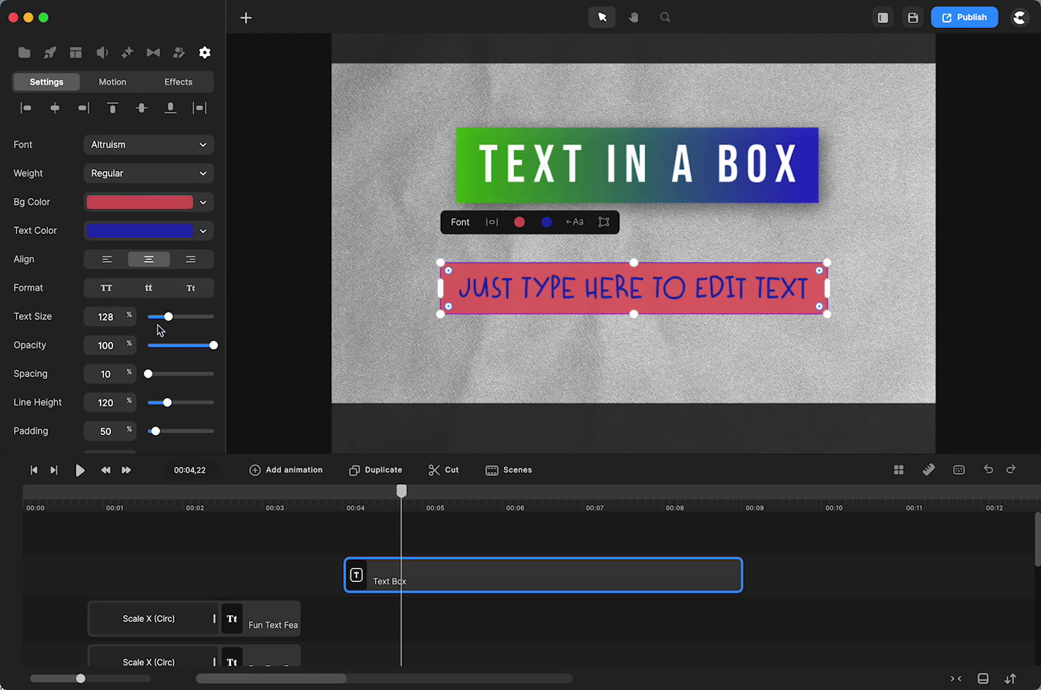
left_click_drag(167, 317, 169, 318)
left_click_drag(149, 375, 151, 376)
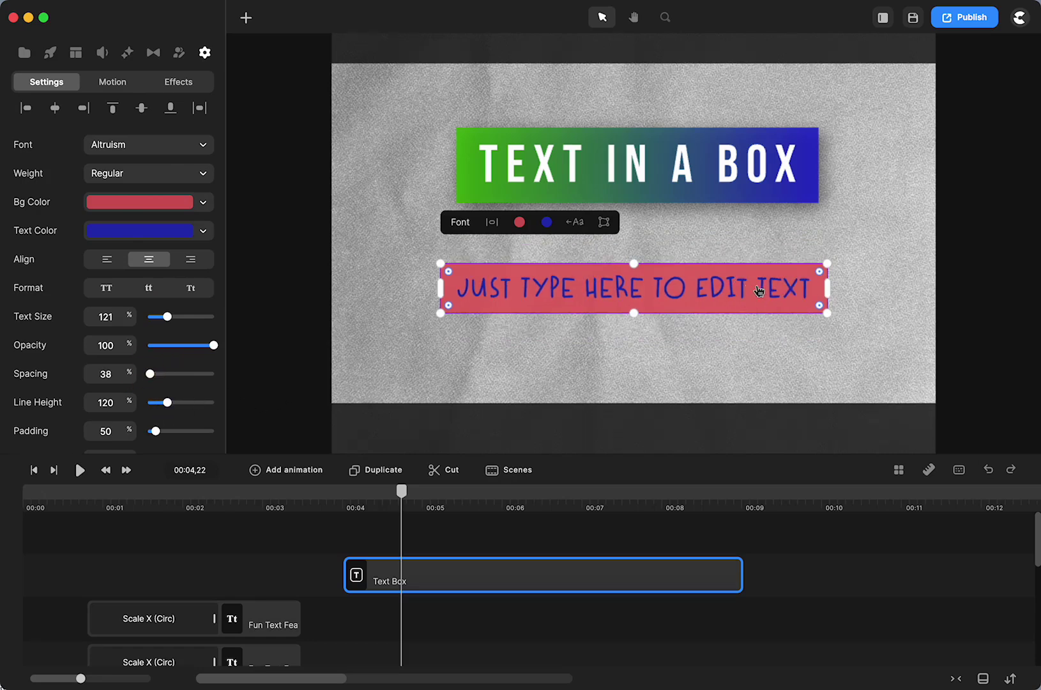
- Add a second line 'AND YOU ADD MORE TEXT' inside the text box
left_click(800, 291)
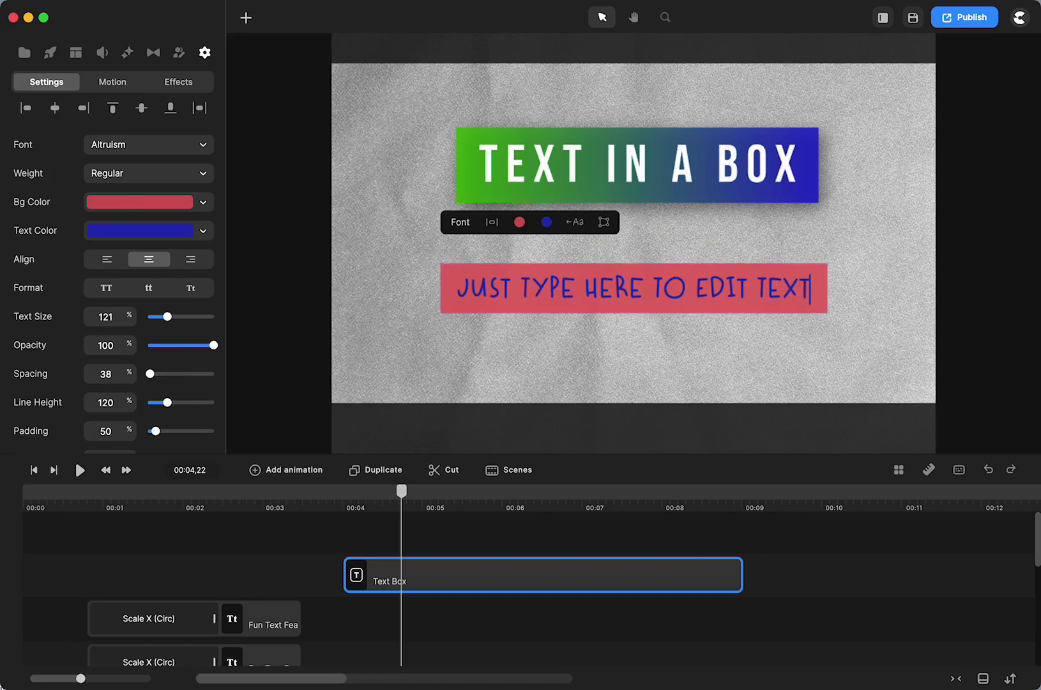
key("Return")
type("AND YOU AD")
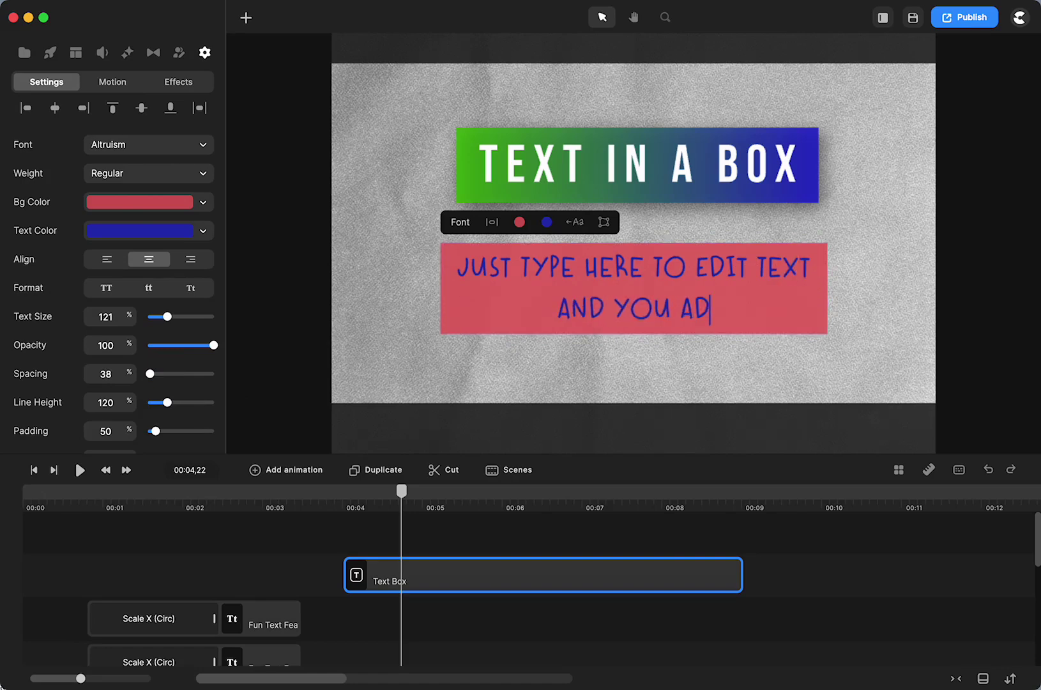
type("D MORE TEXT")
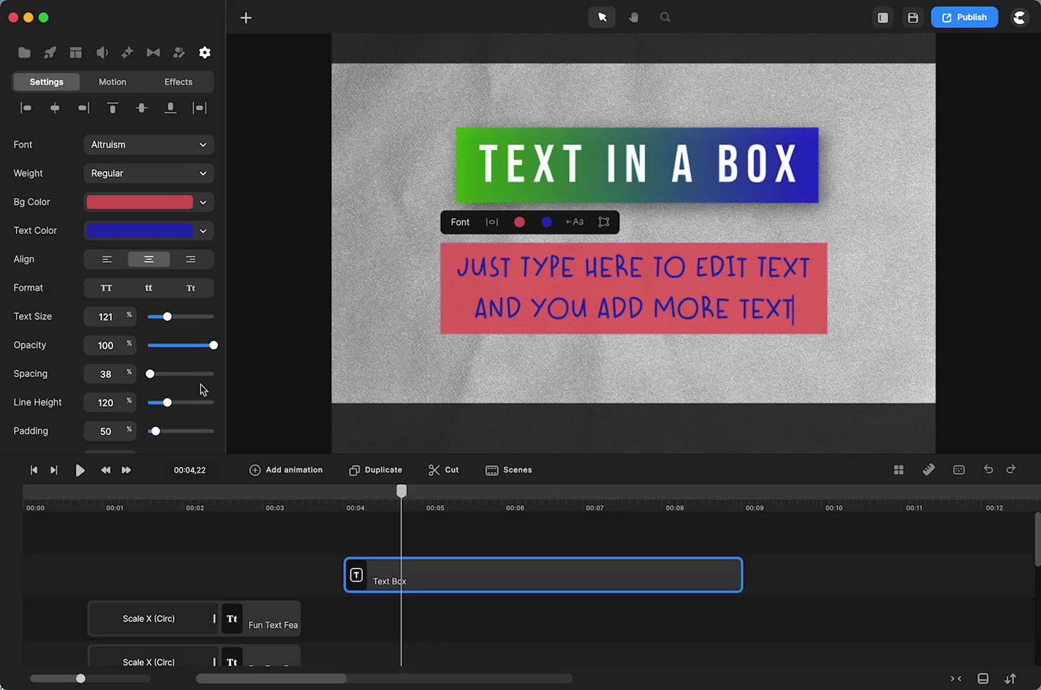
- Tighten the line height to 104 and enlarge the box to scale 82
left_click_drag(166, 403, 157, 429)
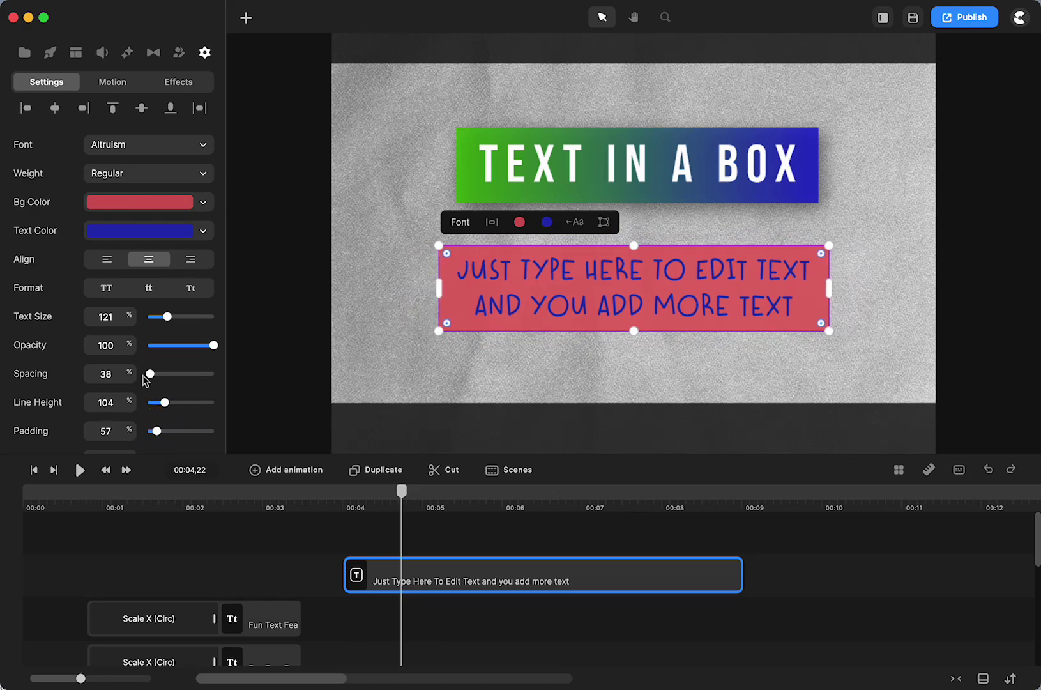
scroll(147, 382, "down", 3)
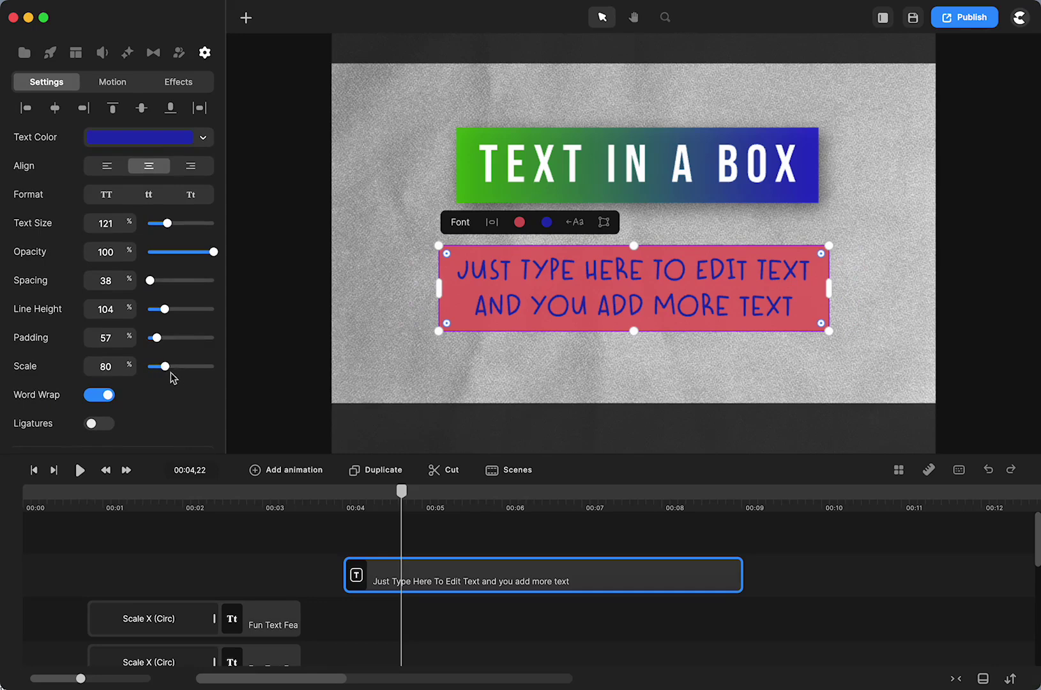
left_click_drag(166, 366, 165, 366)
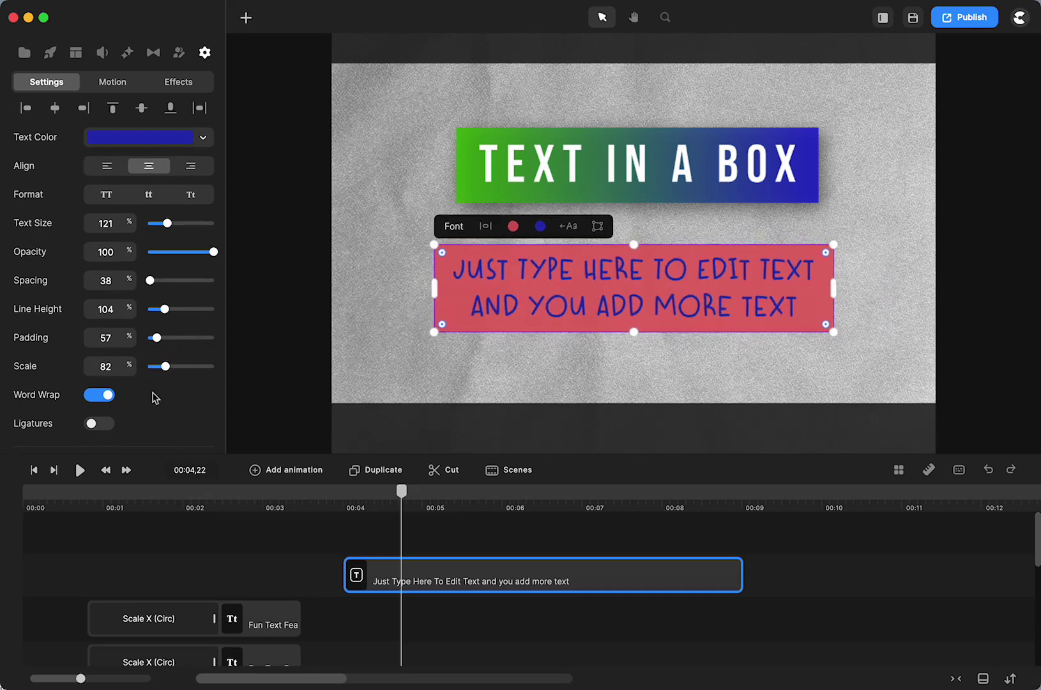
scroll(145, 388, "up", 3)
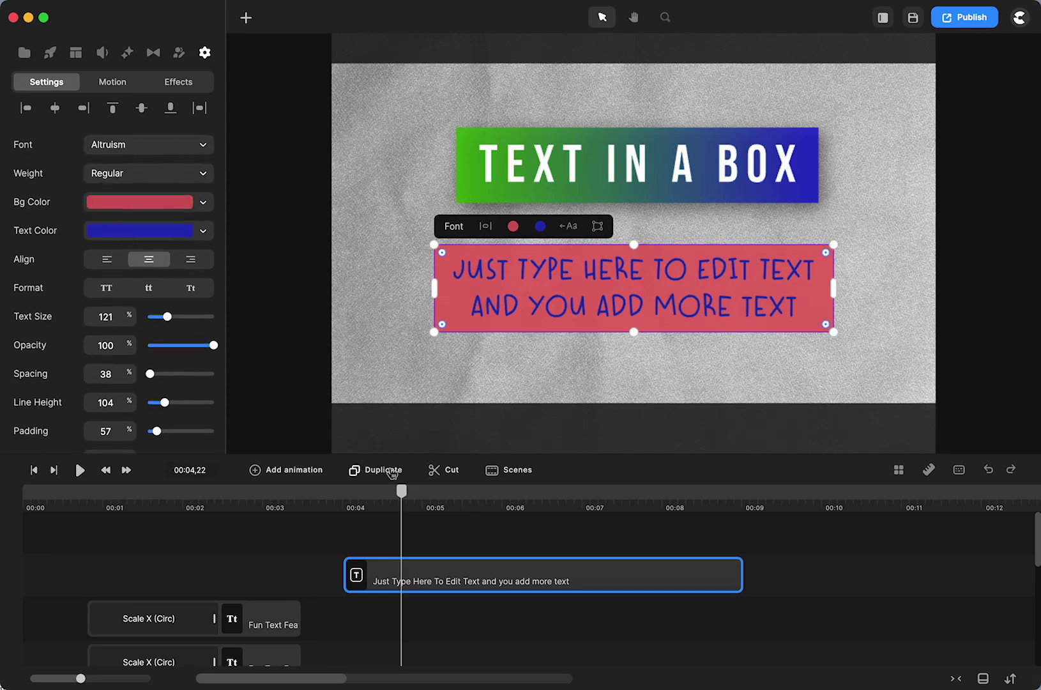
- Give the red box a 135° drop shadow with 2 px distance and 2 px blur
scroll(121, 300, "down", 5)
left_click(122, 302)
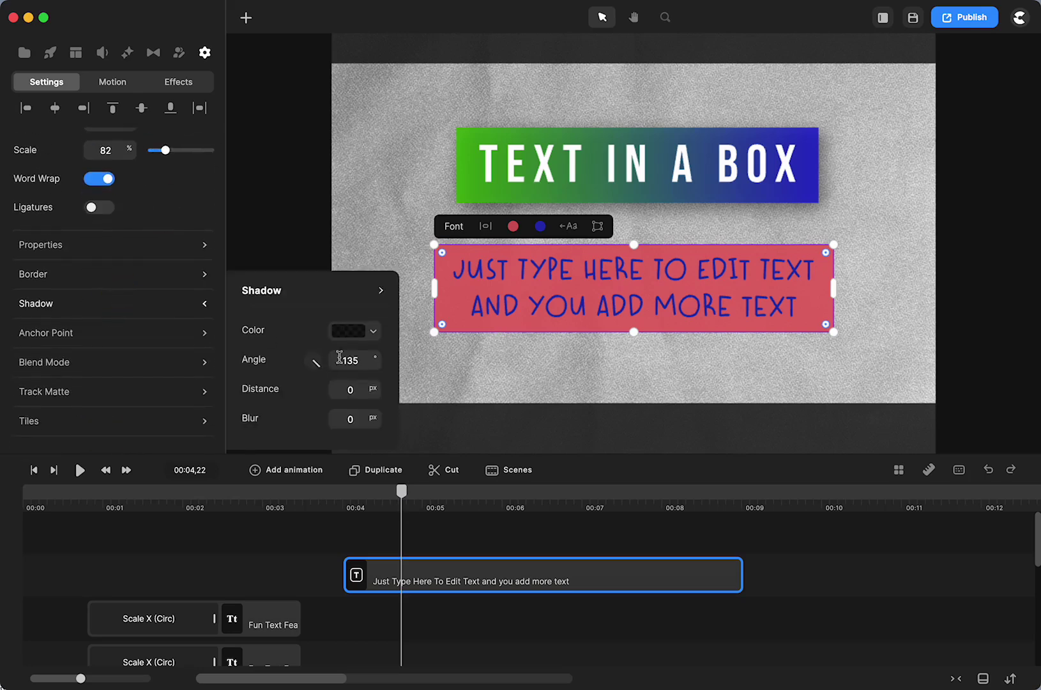
left_click_drag(374, 387, 383, 423)
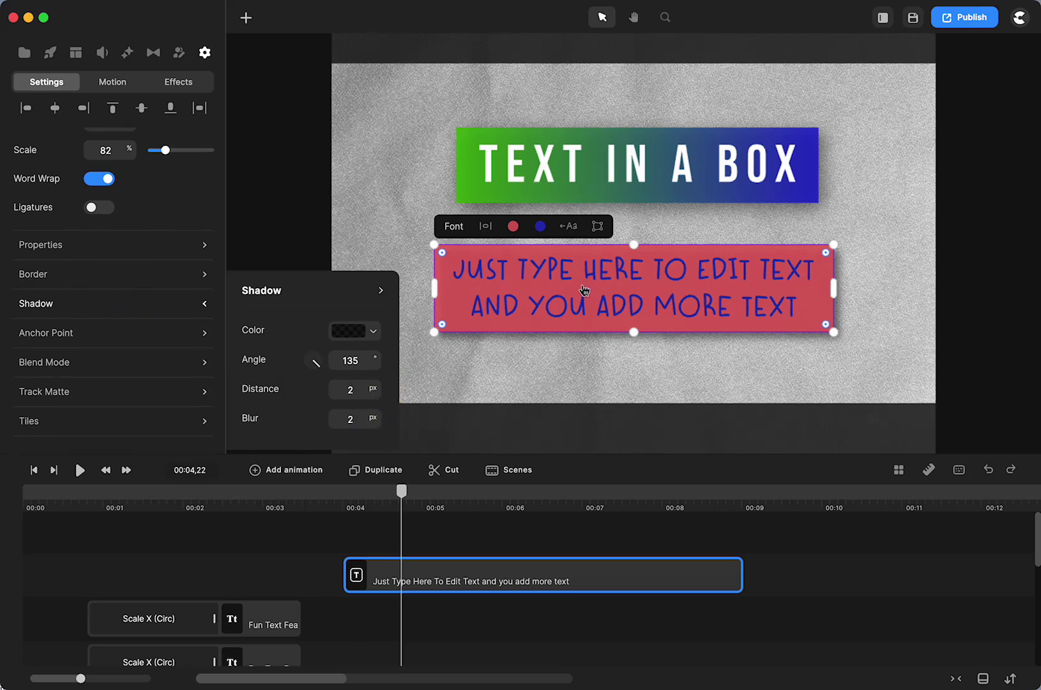
left_click(558, 361)
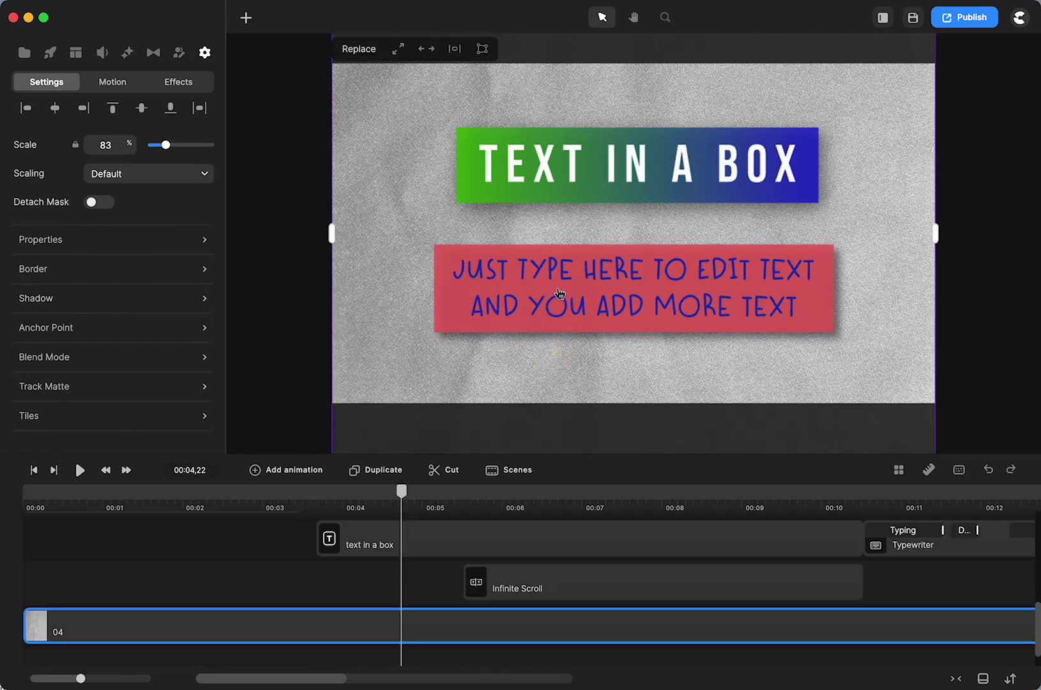
left_click(557, 286)
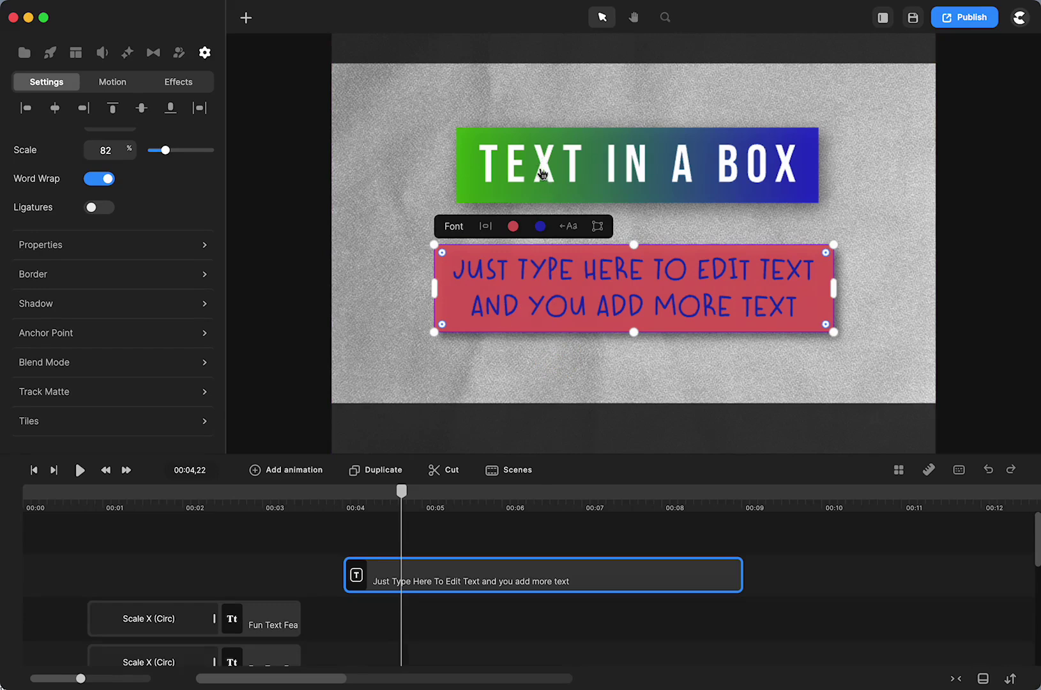
- Open the title's gradient background and stretch and tilt its green and blue ends
left_click(615, 151)
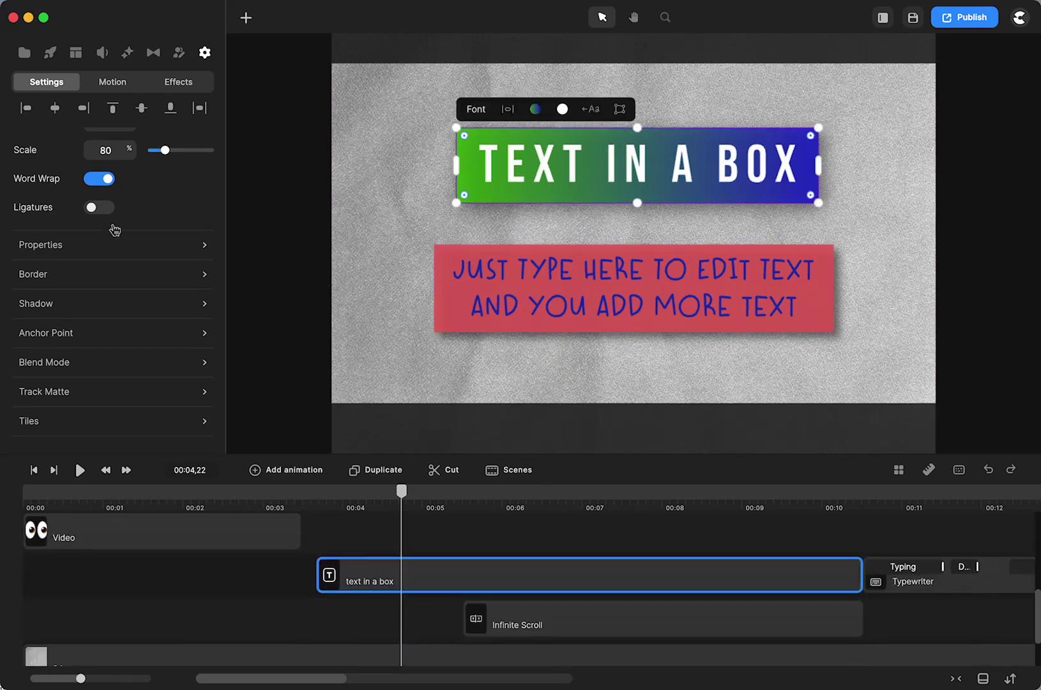
scroll(112, 227, "up", 5)
left_click(203, 203)
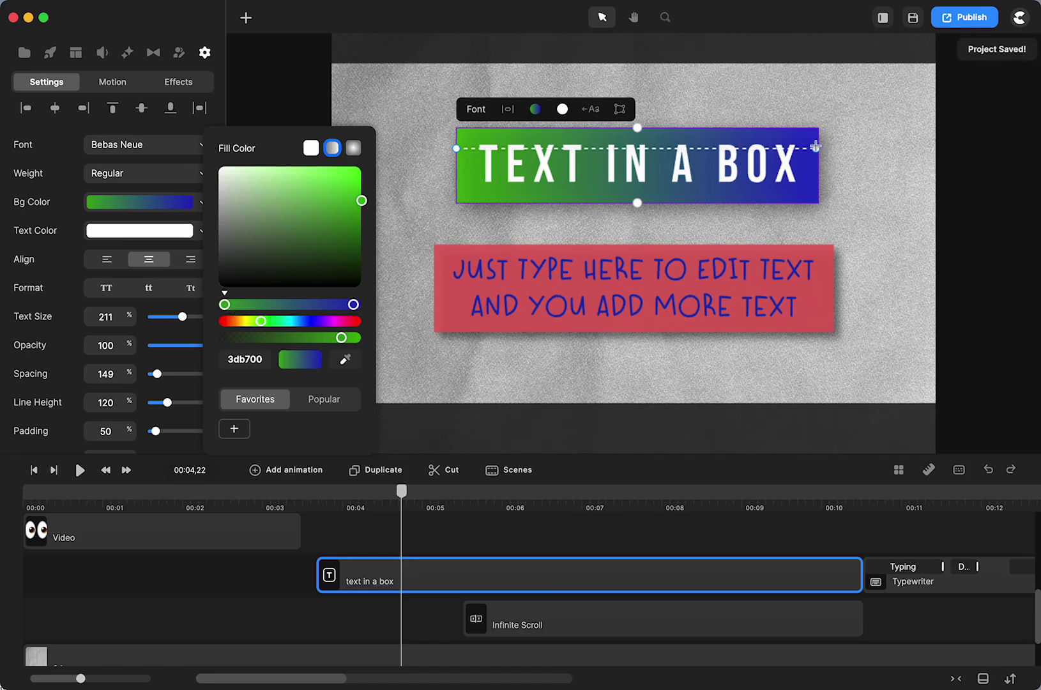
left_click_drag(818, 149, 870, 145)
left_click_drag(457, 149, 452, 209)
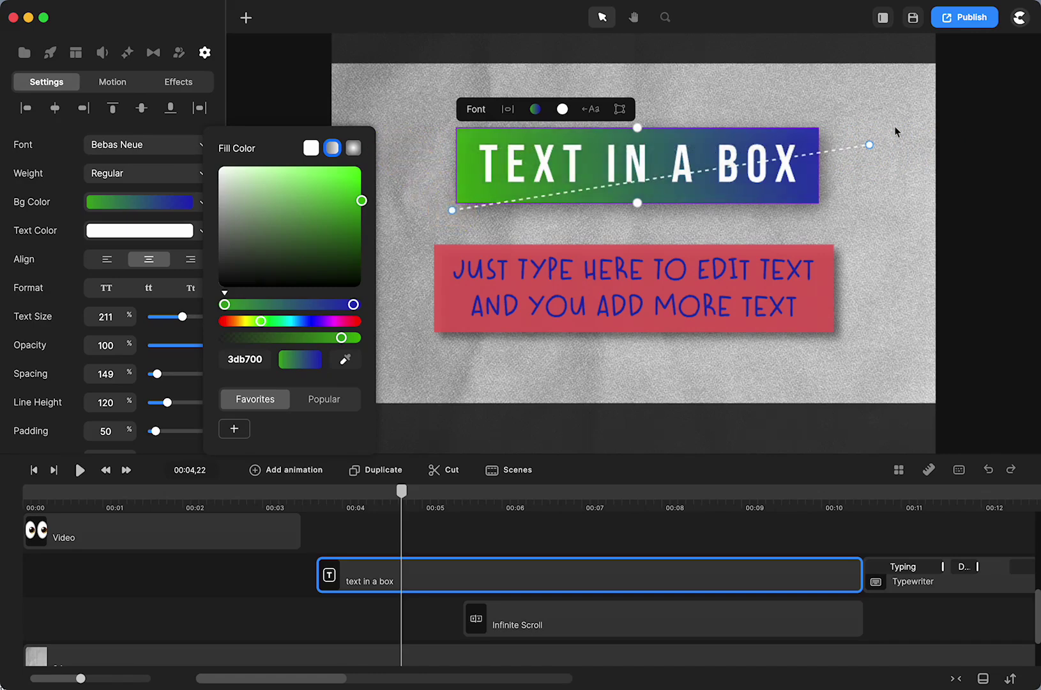
left_click_drag(868, 145, 729, 92)
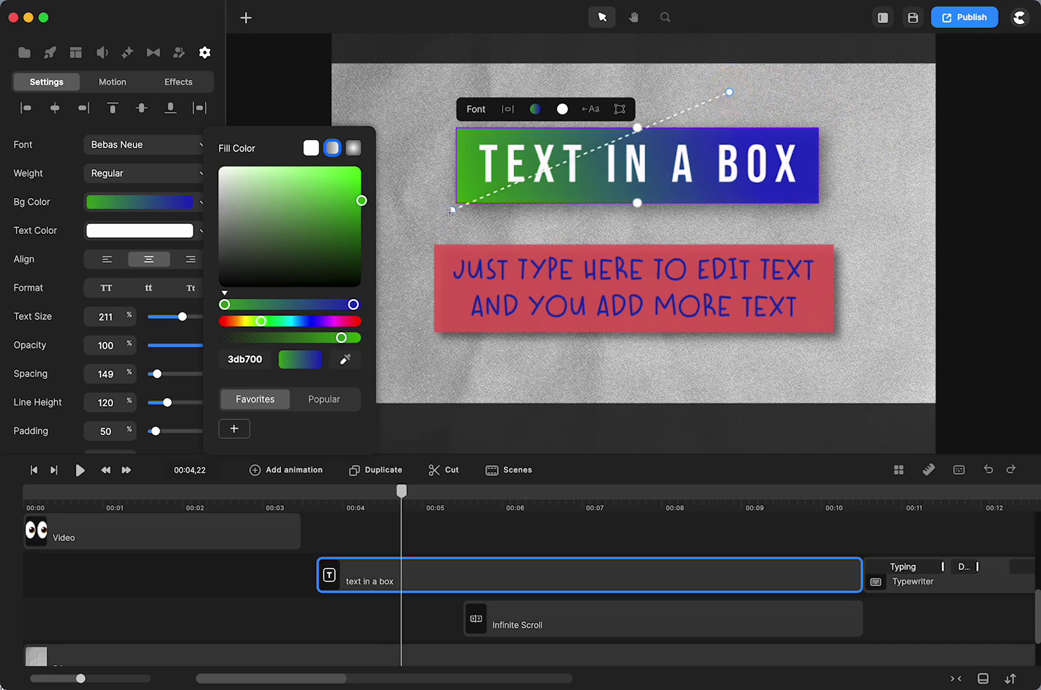
left_click_drag(450, 211, 509, 224)
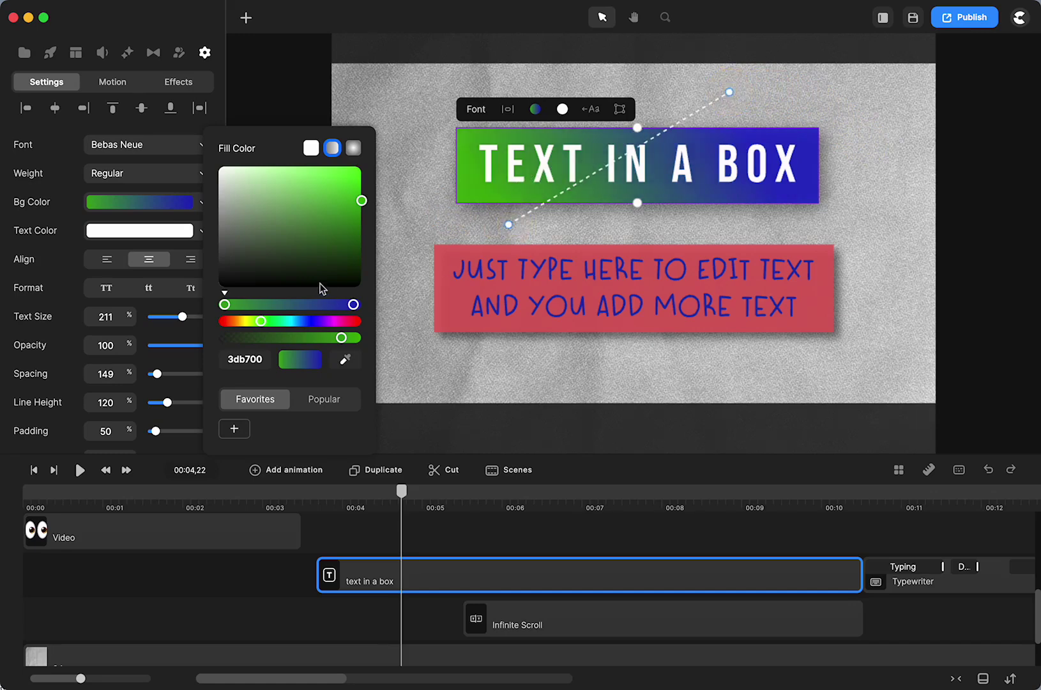
- Add a purple b100b7 middle stop and level the gradient nearly horizontally across the box
left_click(287, 307)
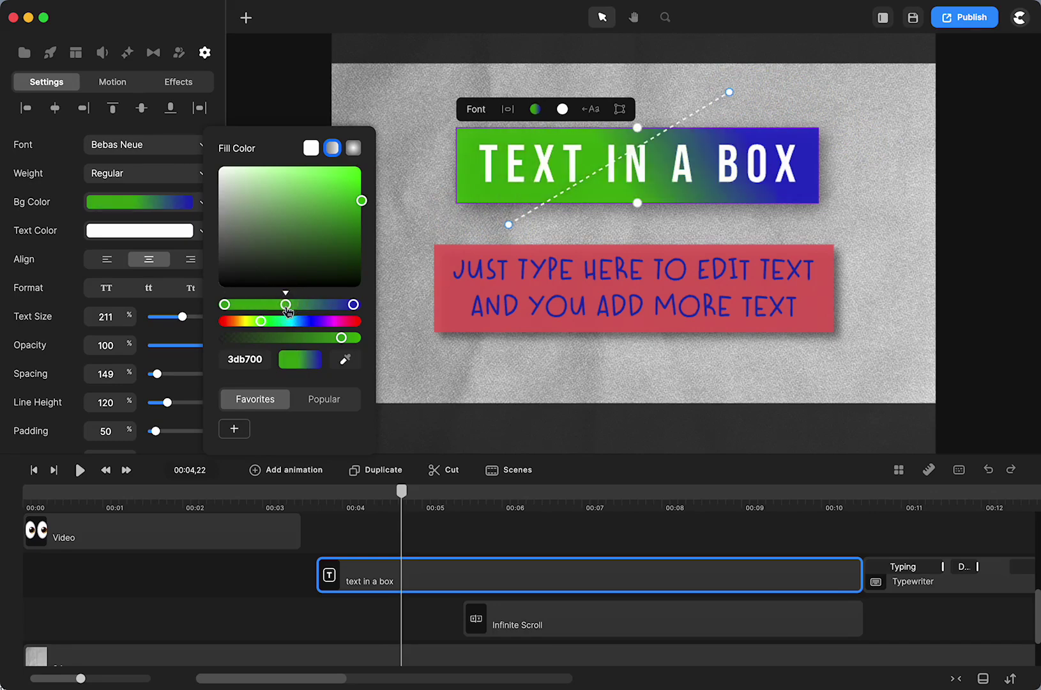
left_click(338, 322)
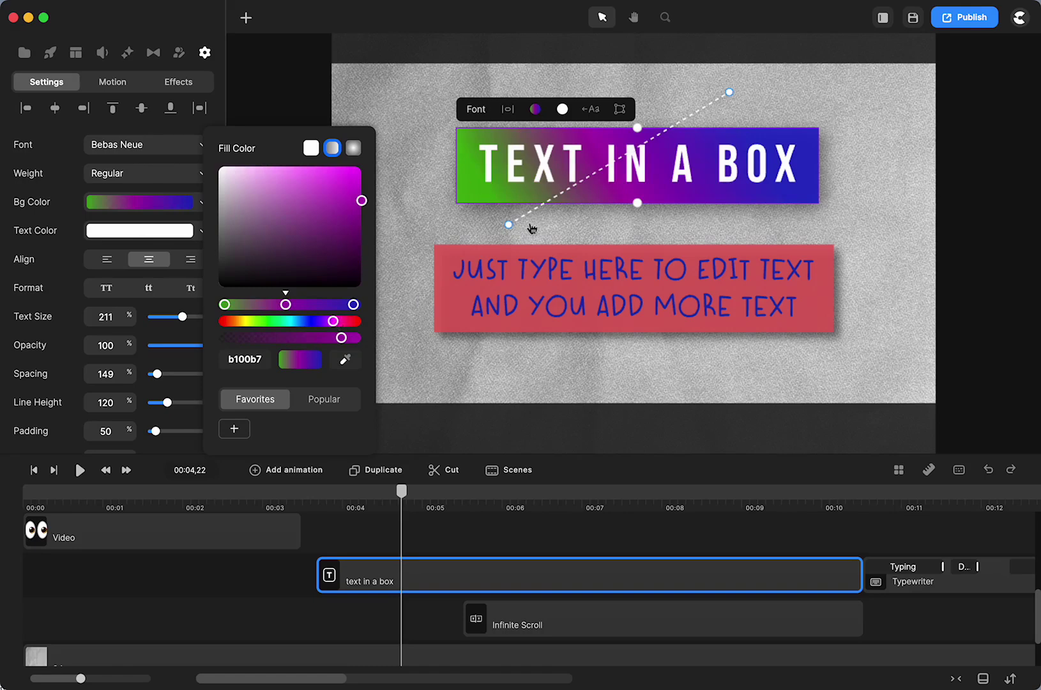
left_click_drag(509, 222, 467, 182)
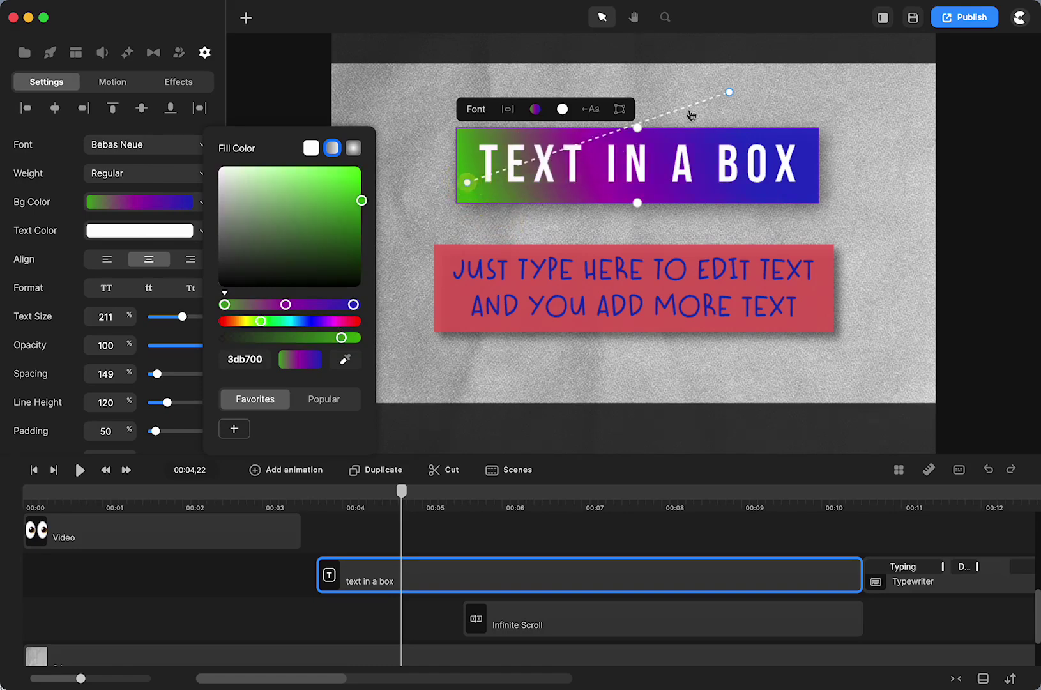
left_click_drag(730, 92, 827, 159)
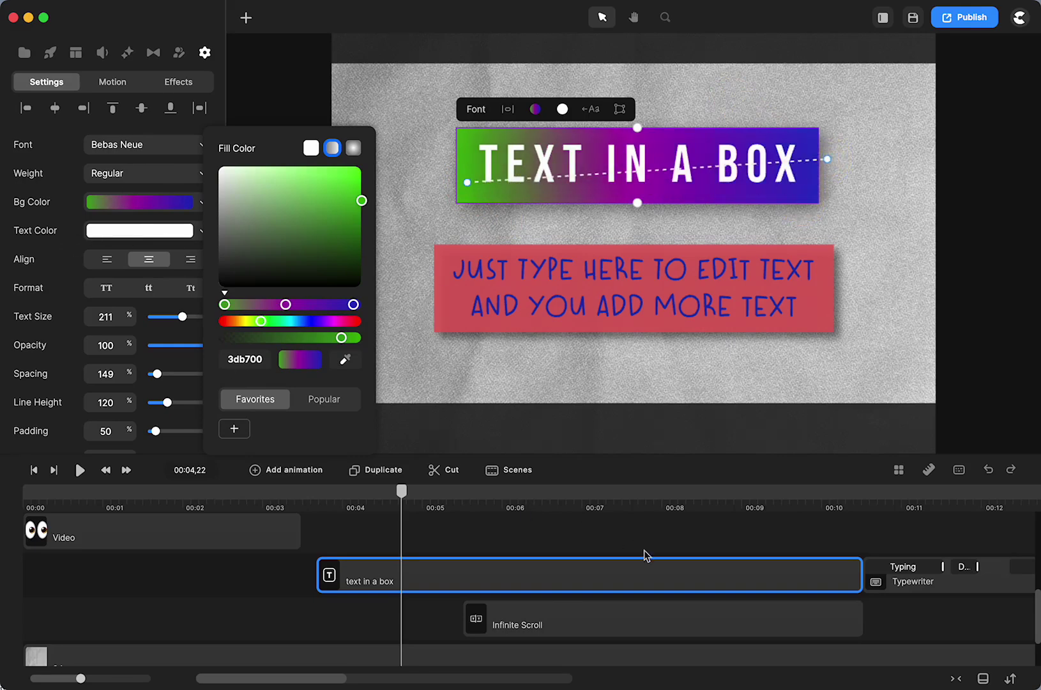
left_click(433, 549)
left_click_drag(402, 498, 505, 497)
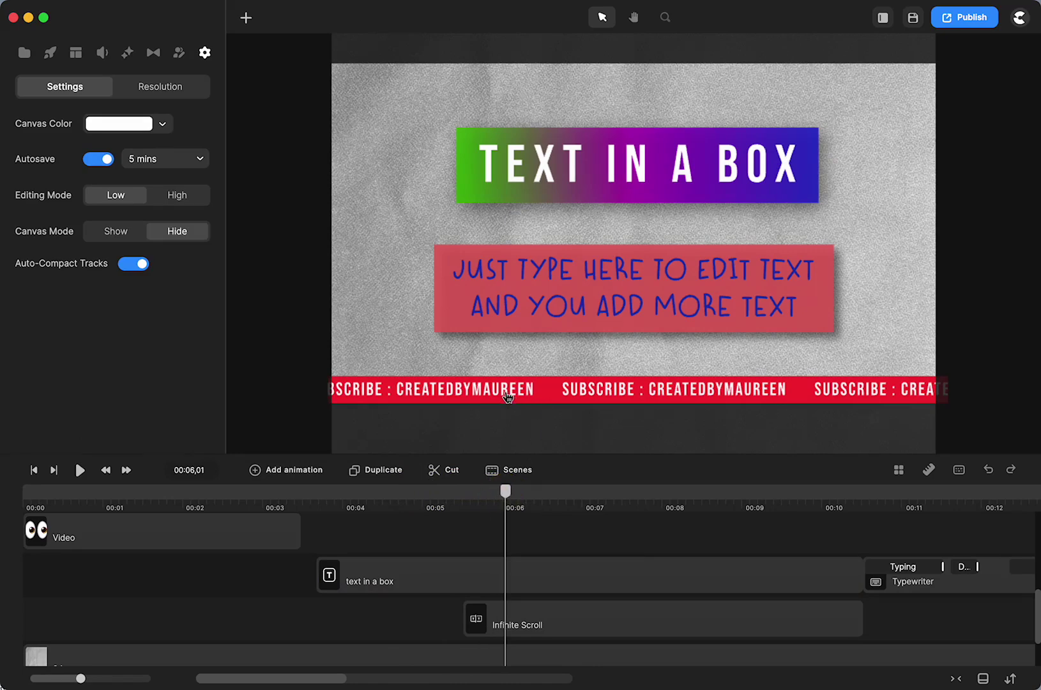
- Add a trial Infinite Scroll, delete it, and select the original subscribe scroller clip
left_click(508, 396)
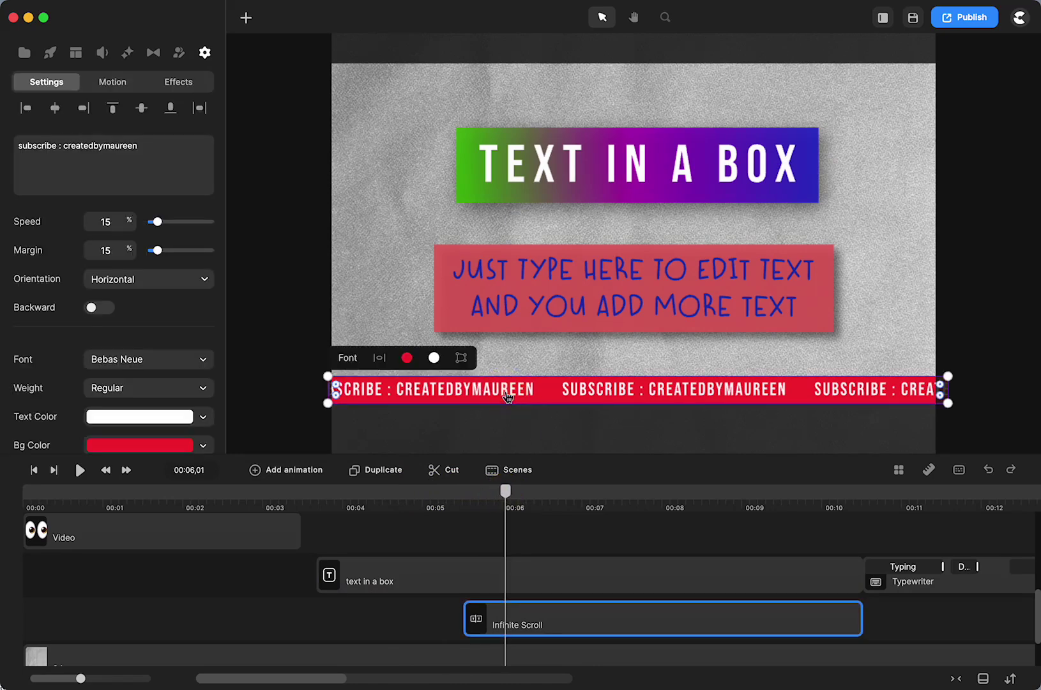
left_click(125, 54)
scroll(88, 255, "down", 2)
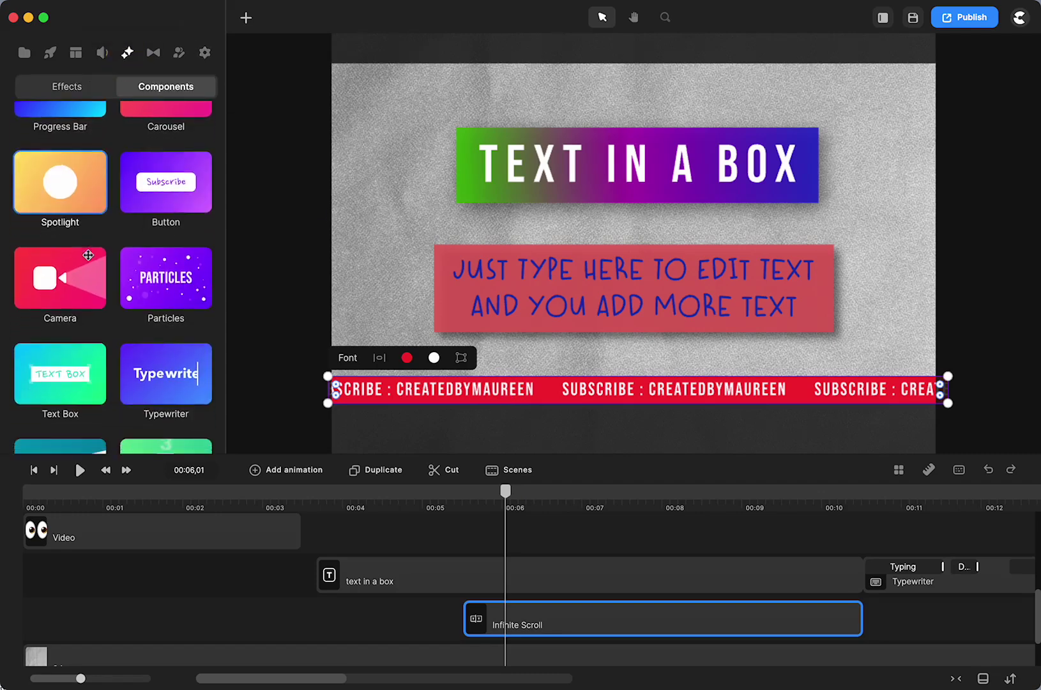
scroll(88, 255, "down", 6)
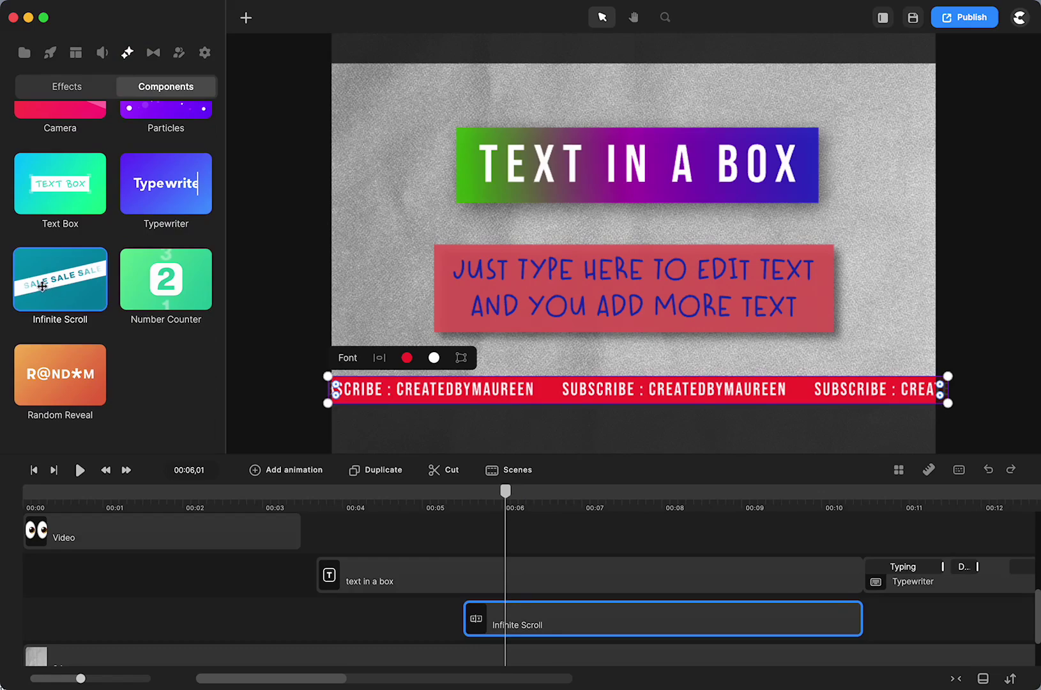
left_click_drag(42, 285, 446, 233)
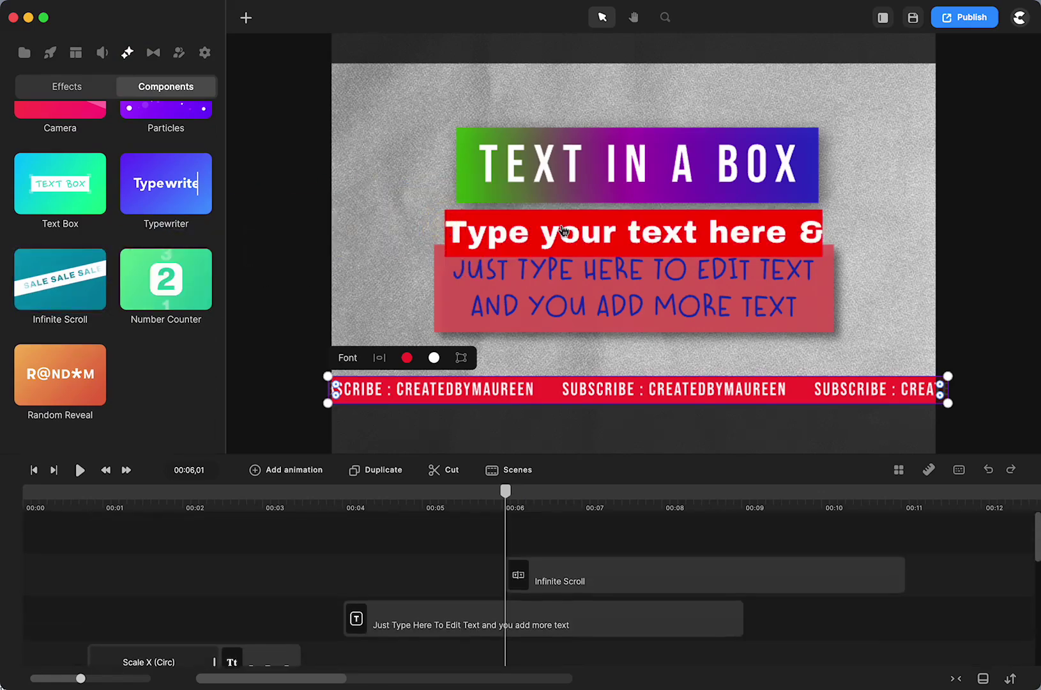
left_click(563, 231)
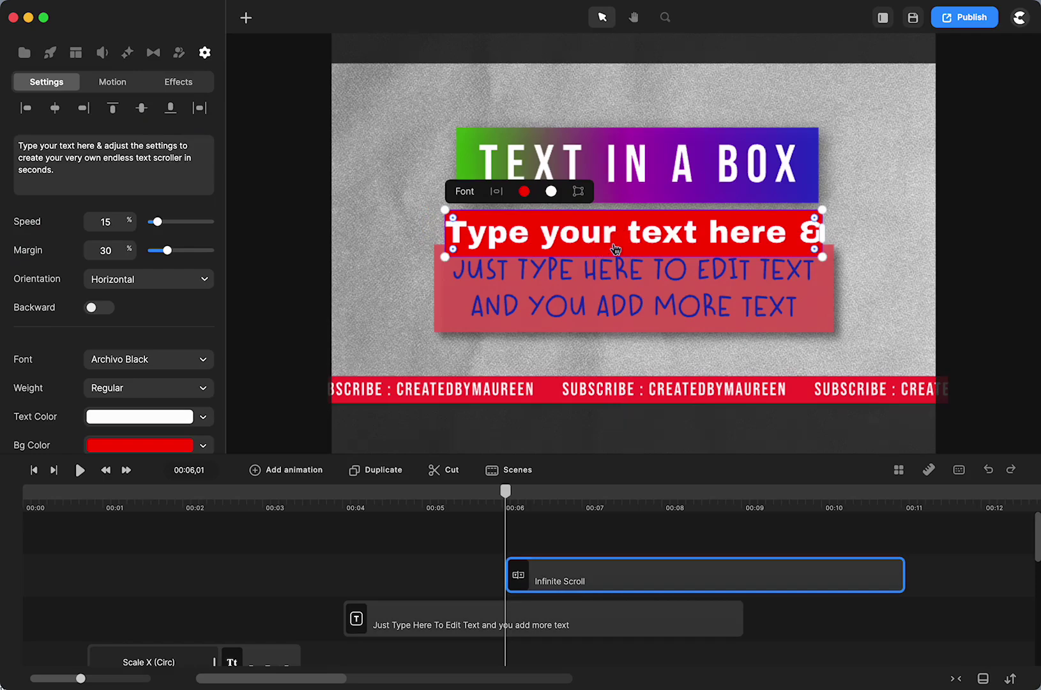
key("Delete")
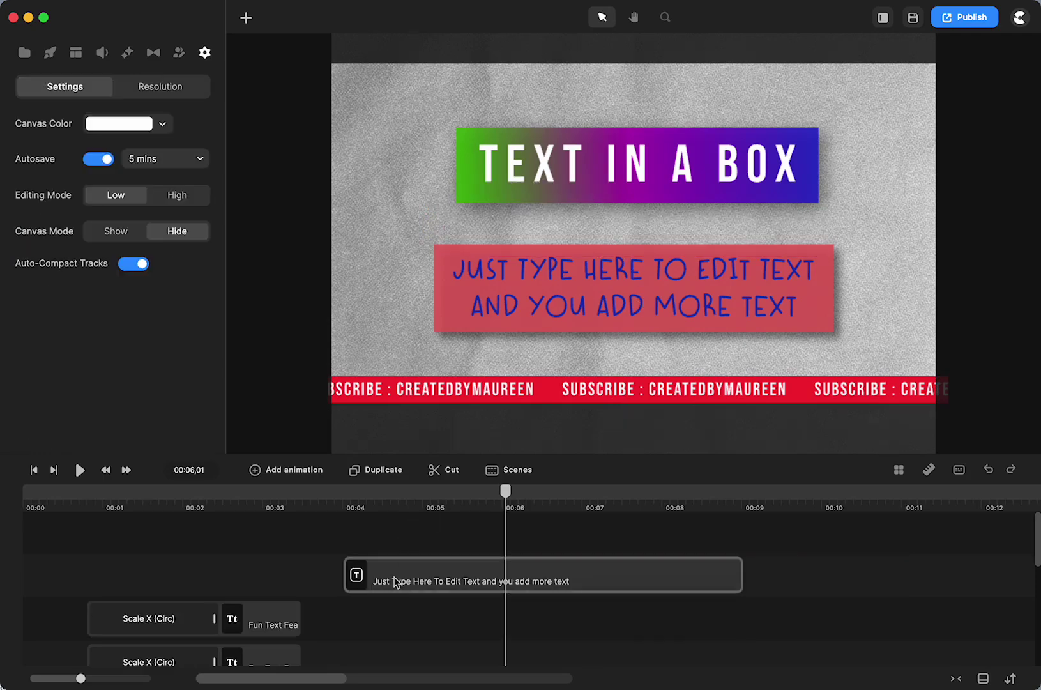
scroll(396, 581, "down", 5)
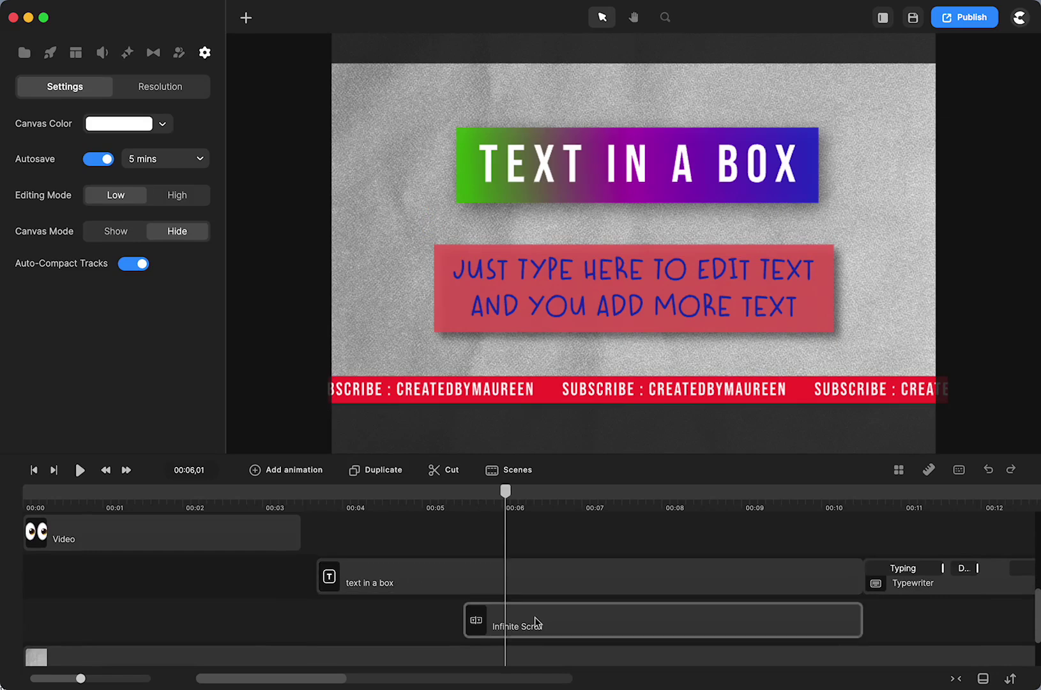
left_click(535, 621)
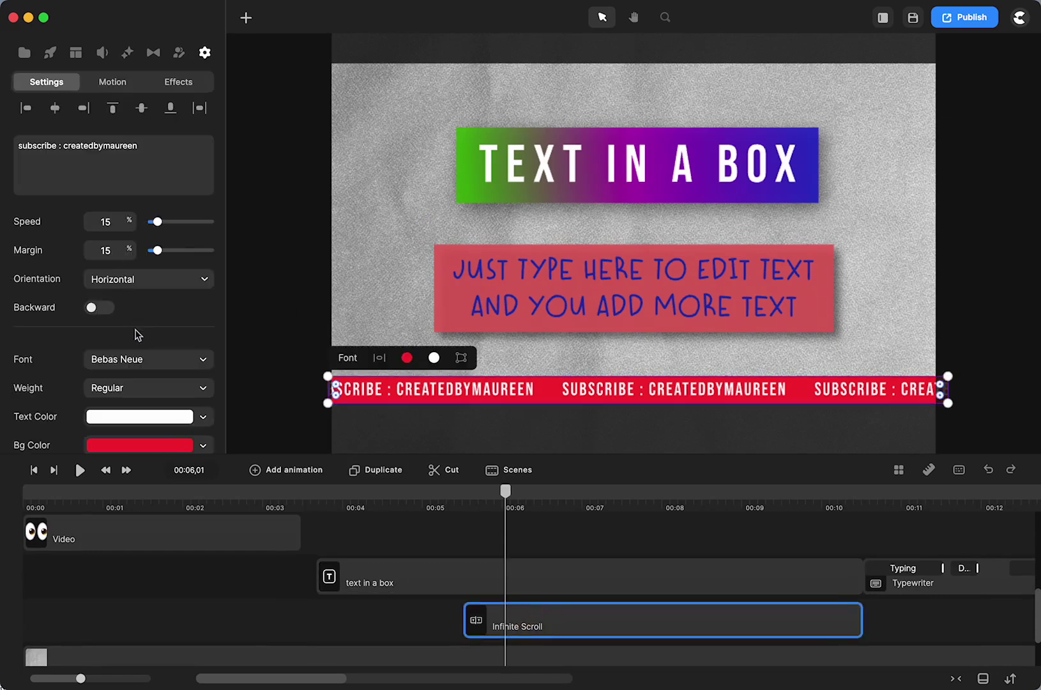
left_click(115, 361)
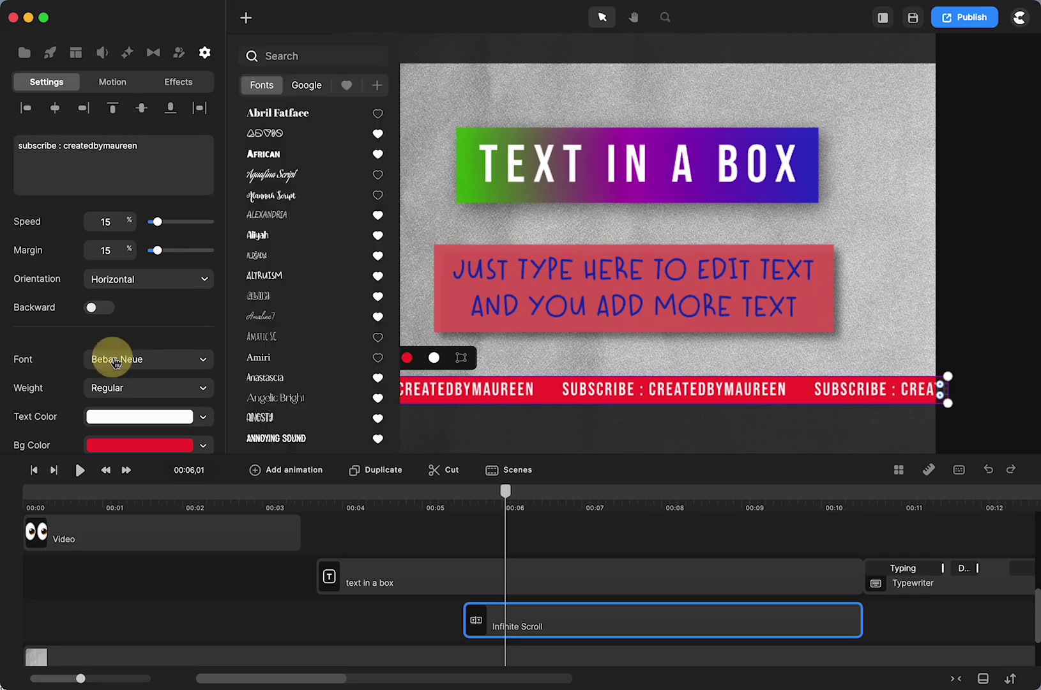
left_click(115, 360)
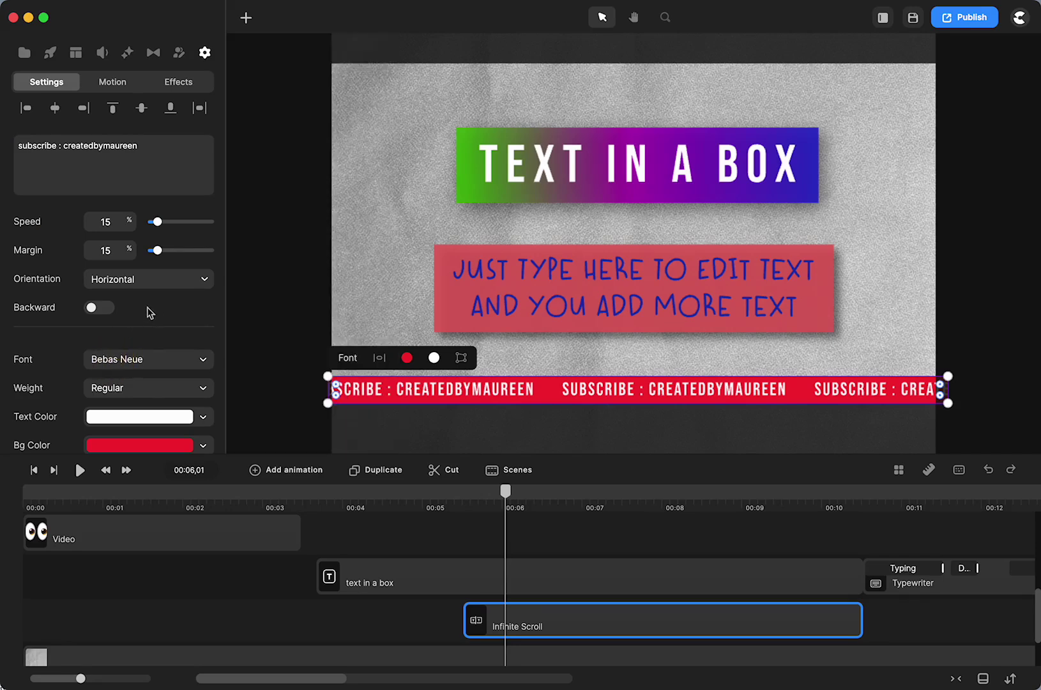
scroll(149, 327, "down", 5)
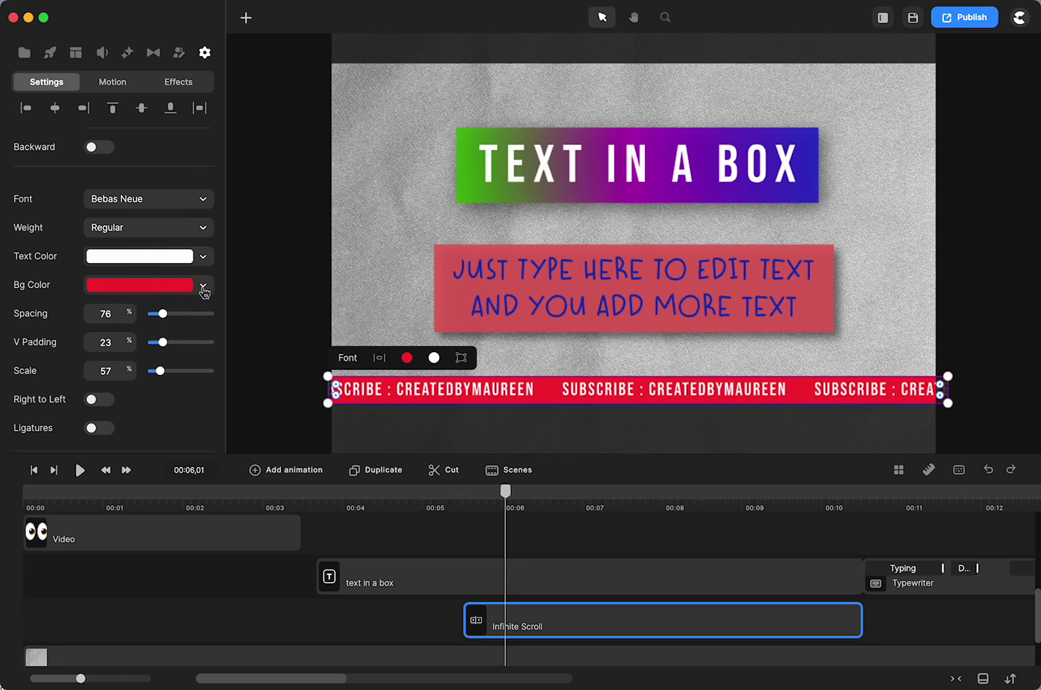
left_click(203, 258)
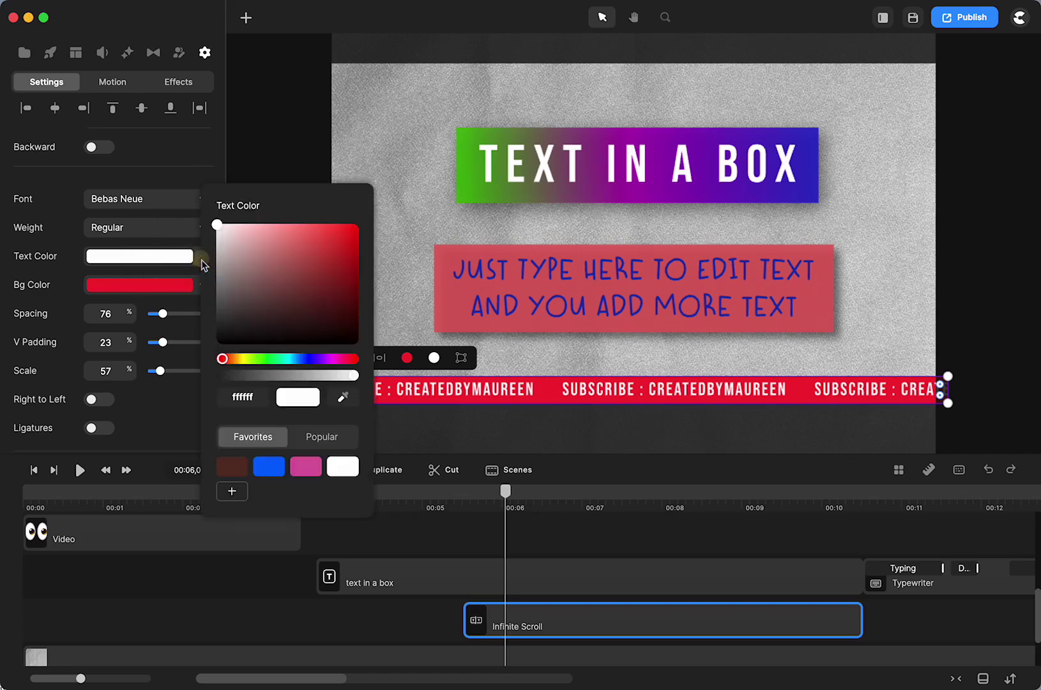
left_click(233, 331)
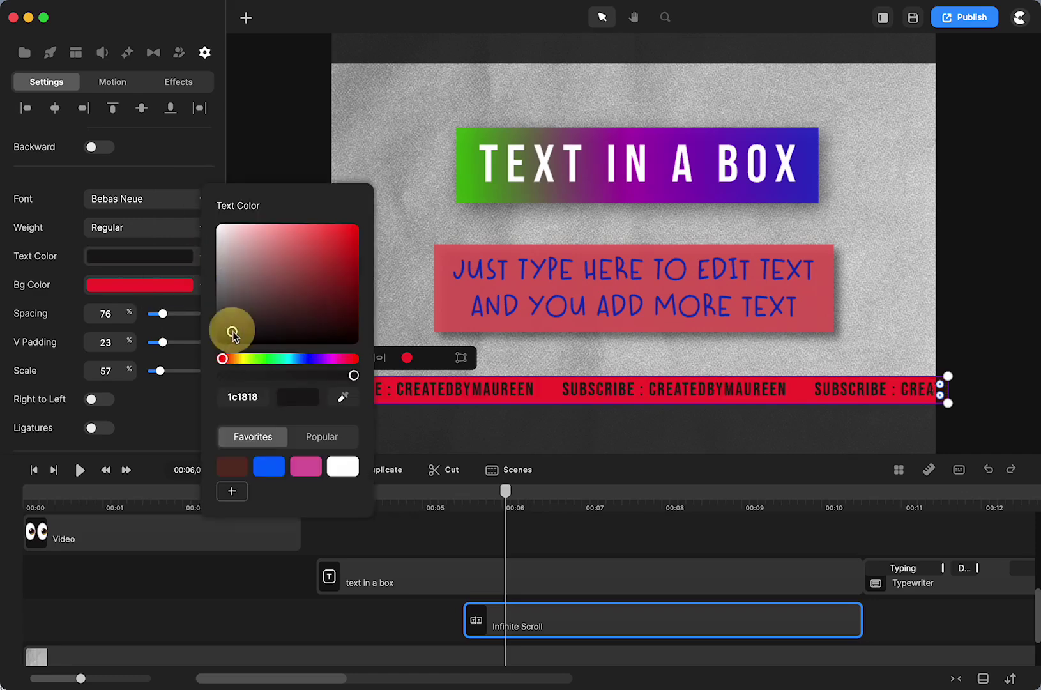
left_click(343, 466)
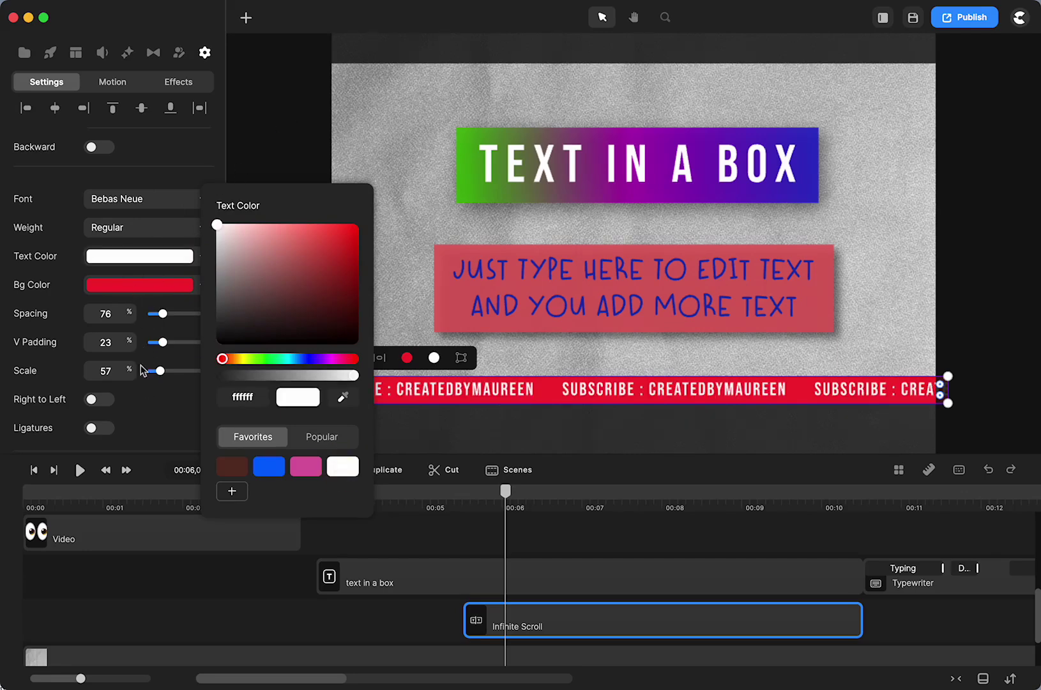
left_click(93, 401)
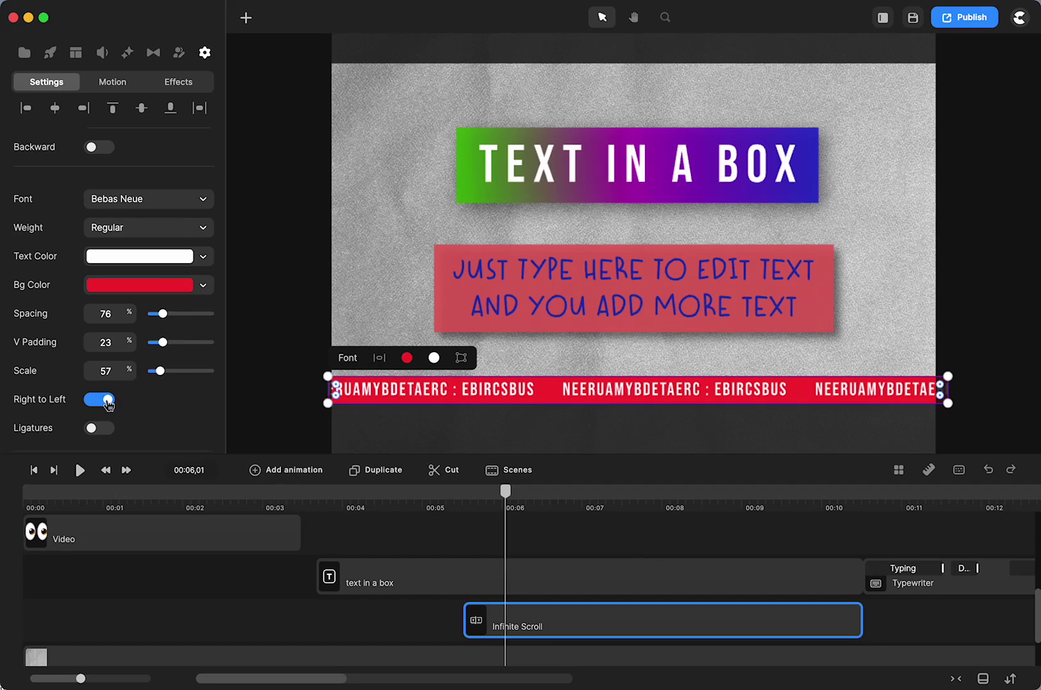
left_click(109, 402)
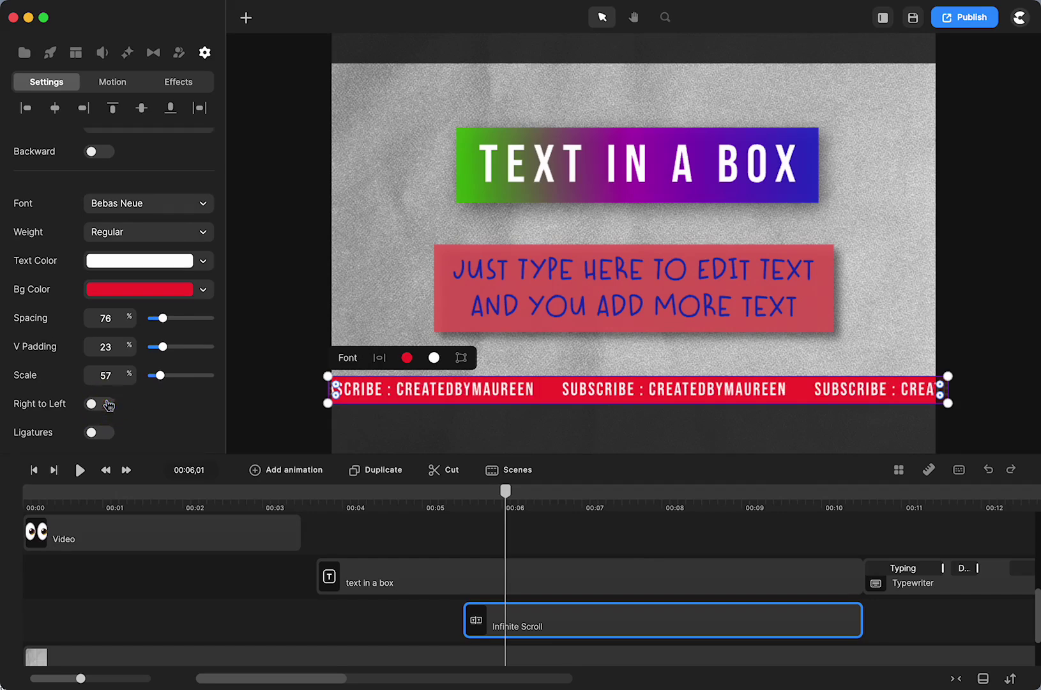
scroll(107, 402, "up", 5)
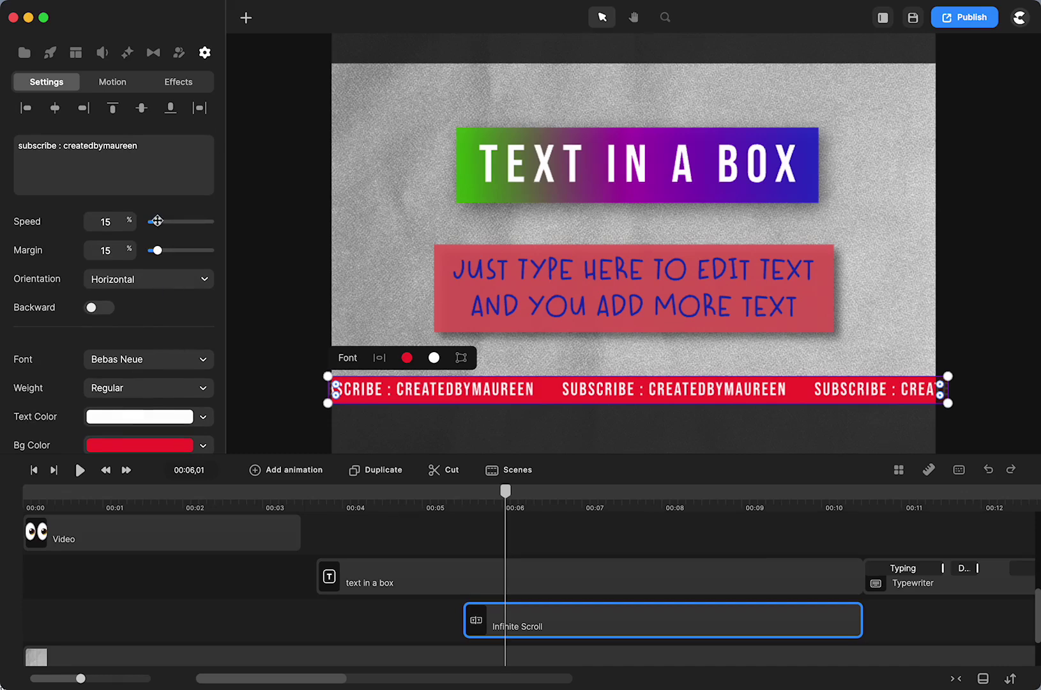
- Try a faster scroll, then slow the subscribe banner to speed 12 and preview it
left_click_drag(157, 221, 183, 221)
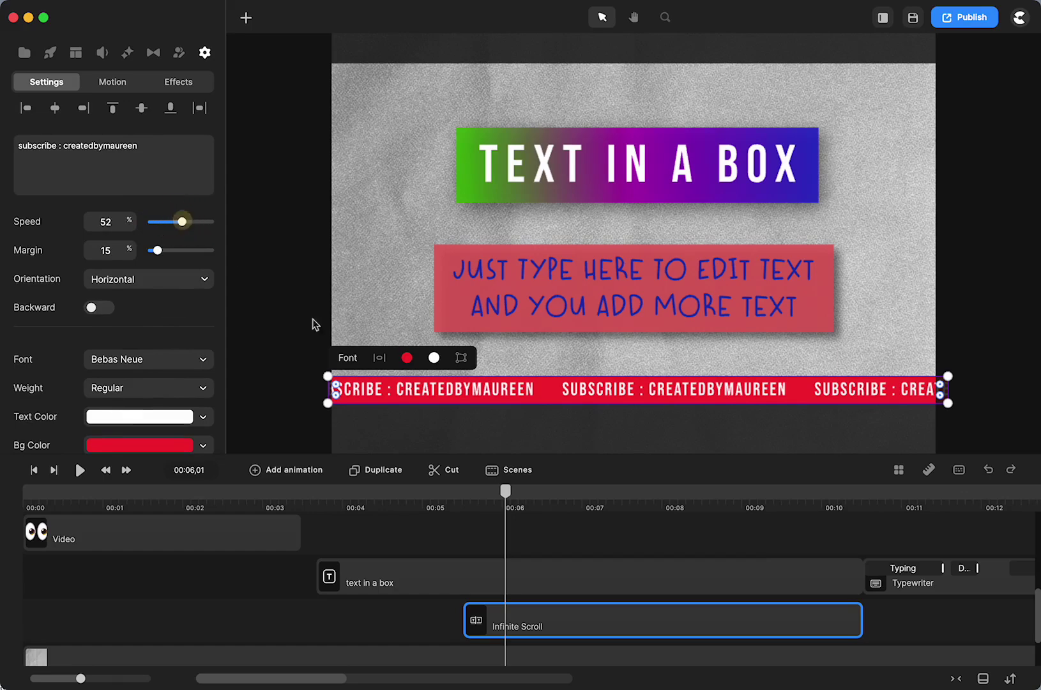
left_click(78, 471)
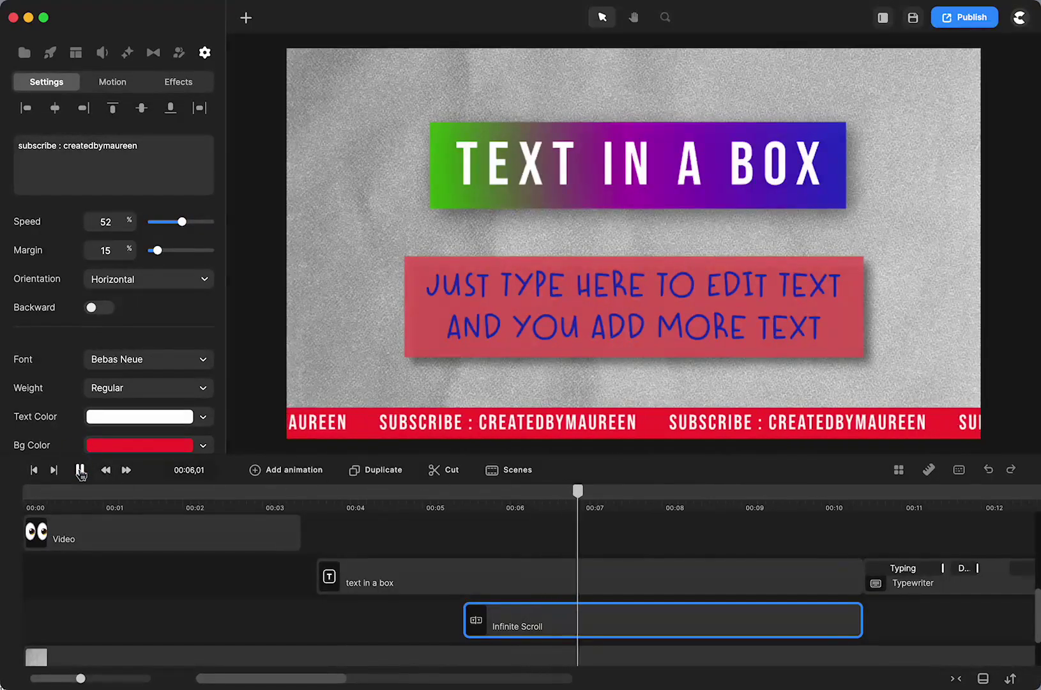
left_click(80, 471)
left_click_drag(182, 221, 155, 221)
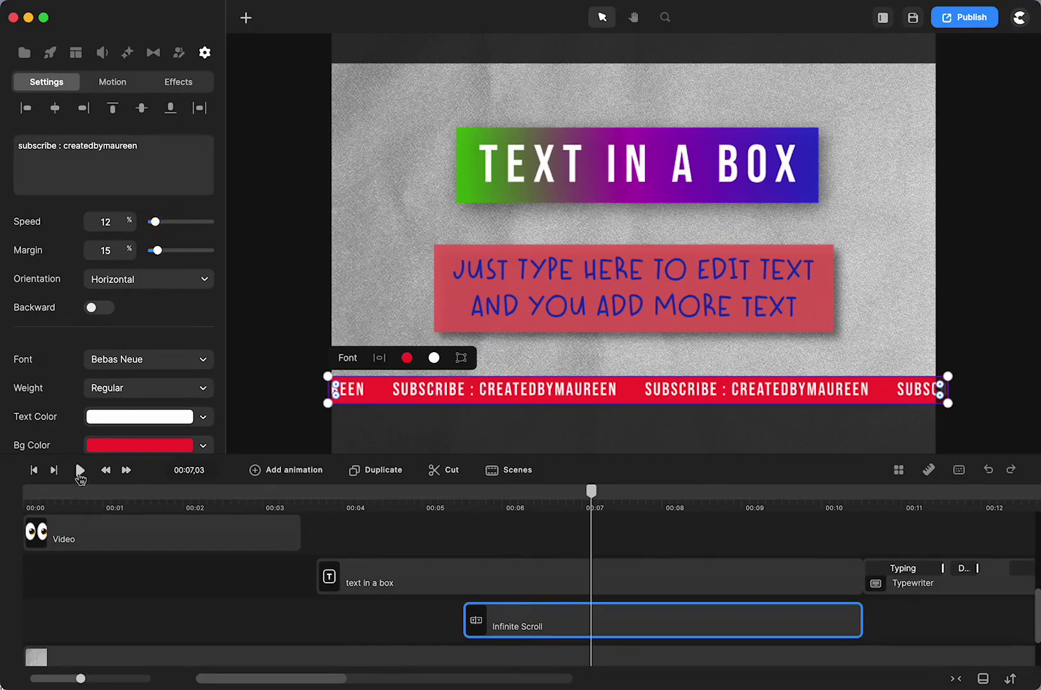
left_click(80, 472)
key("space")
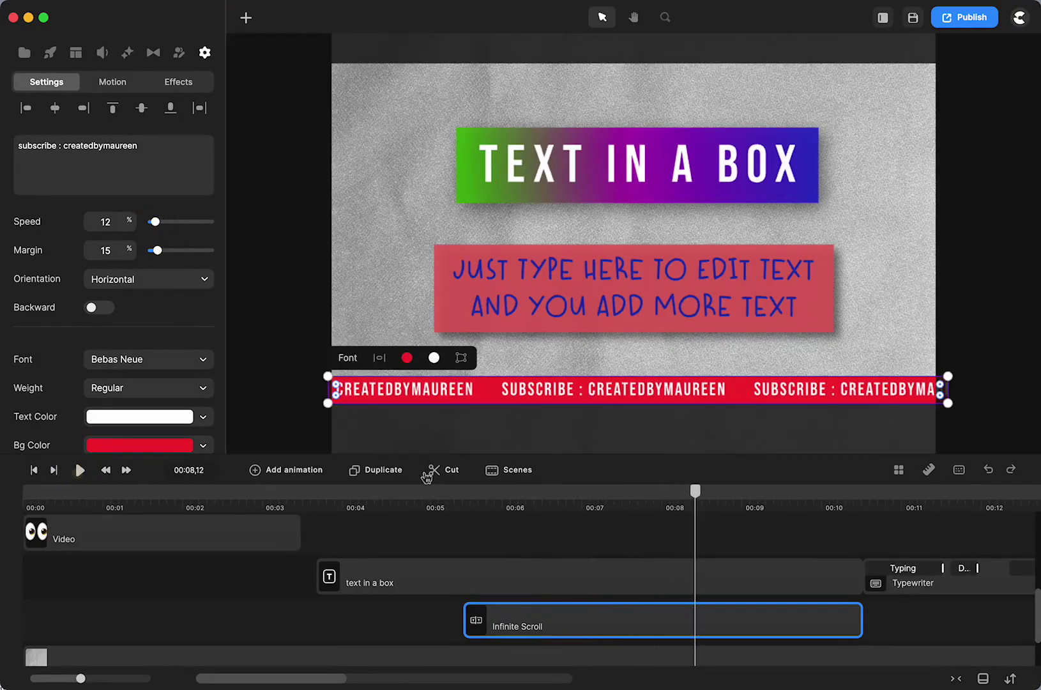
left_click_drag(696, 498, 530, 526)
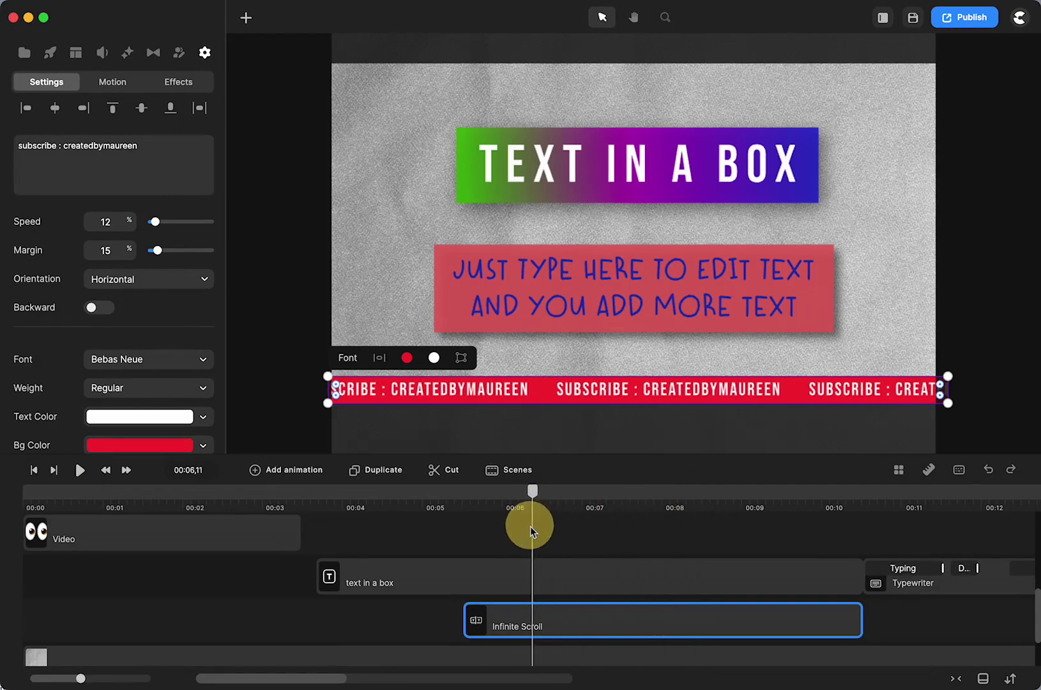
- Widen the margin between banner repeats to 21 and play back from 00:05 to check
mouse_move(157, 250)
left_mouse_down()
mouse_move(172, 249)
mouse_move(160, 252)
left_mouse_up()
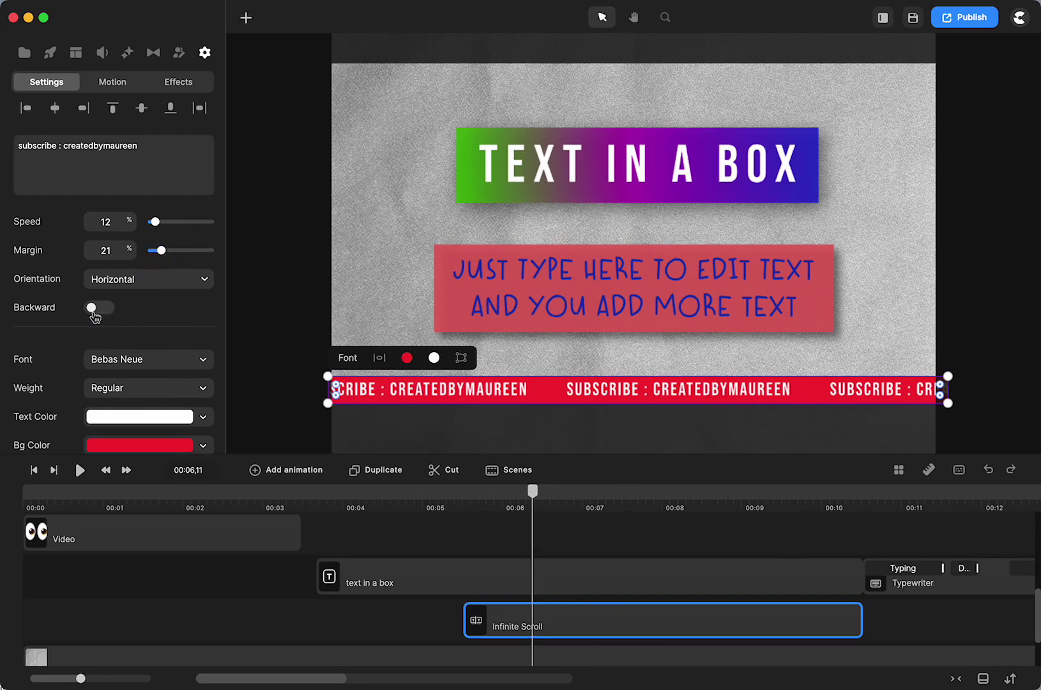
left_click_drag(530, 502, 479, 495)
left_click(80, 471)
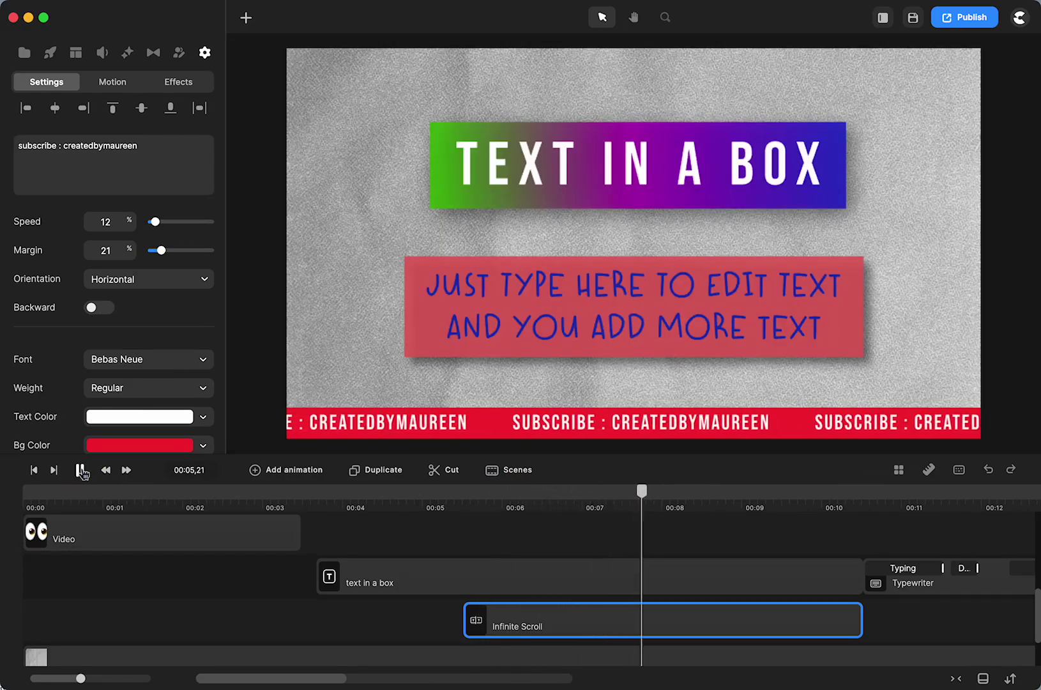
left_click(80, 470)
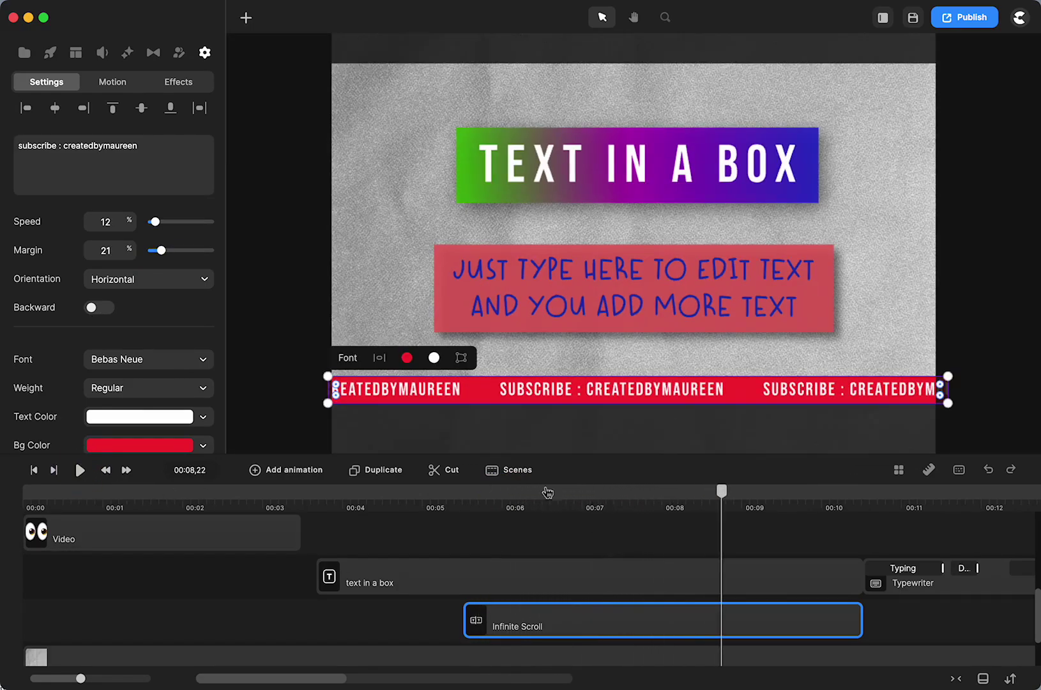
left_click(501, 496)
left_click_drag(501, 495, 532, 527)
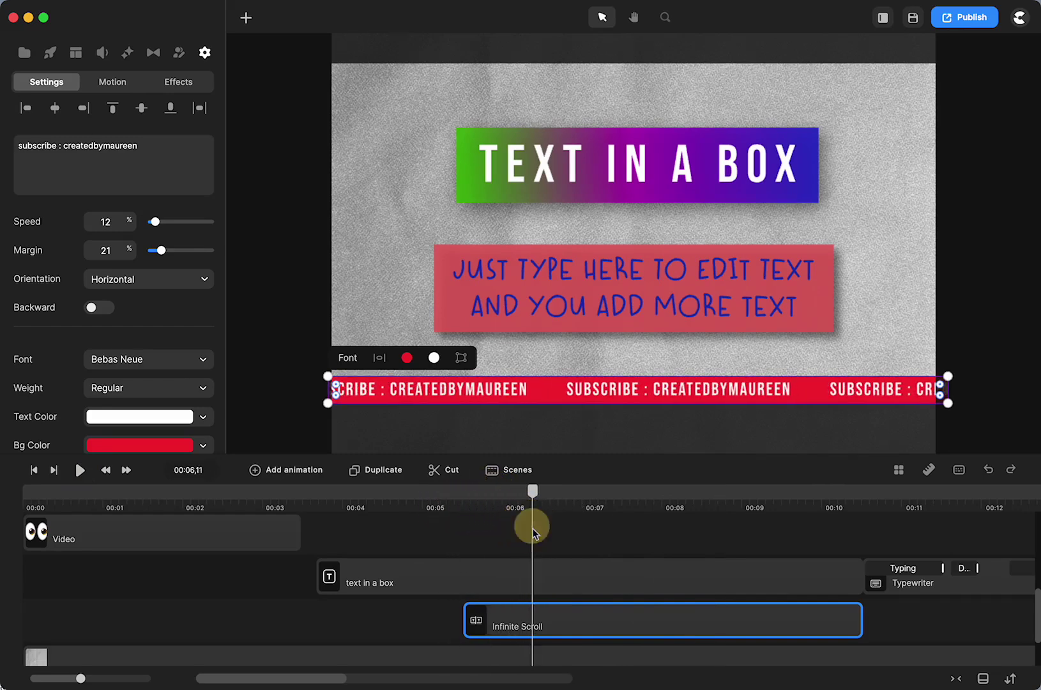
- Try backward scrolling on the horizontal banner, preview it, then switch it off
left_click(190, 281)
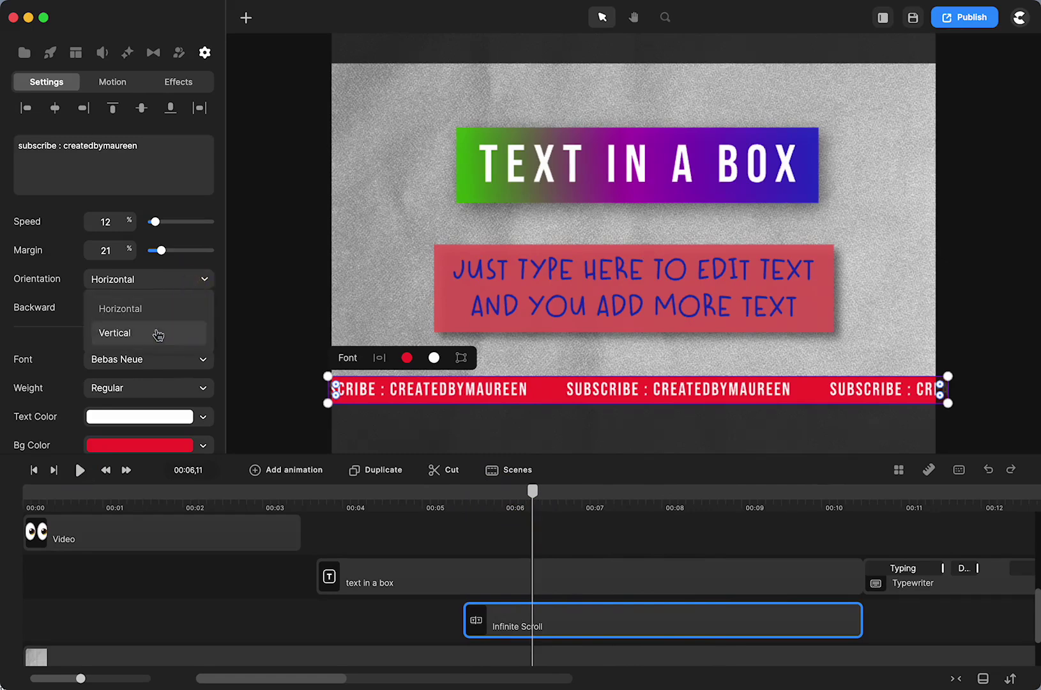
left_click(284, 268)
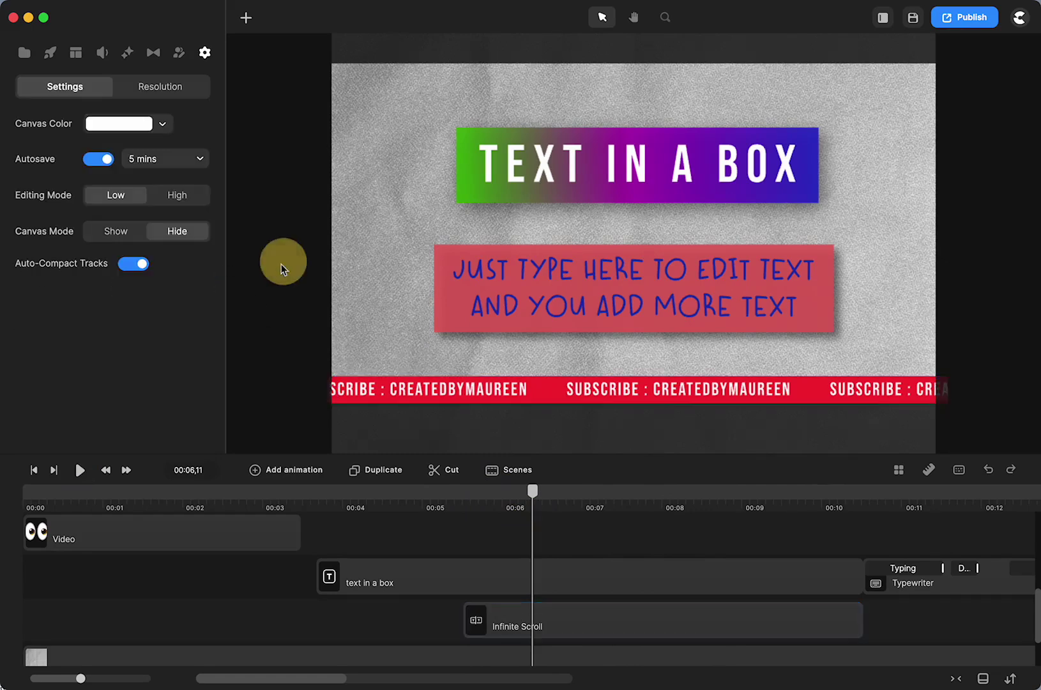
left_click(500, 396)
left_click(97, 307)
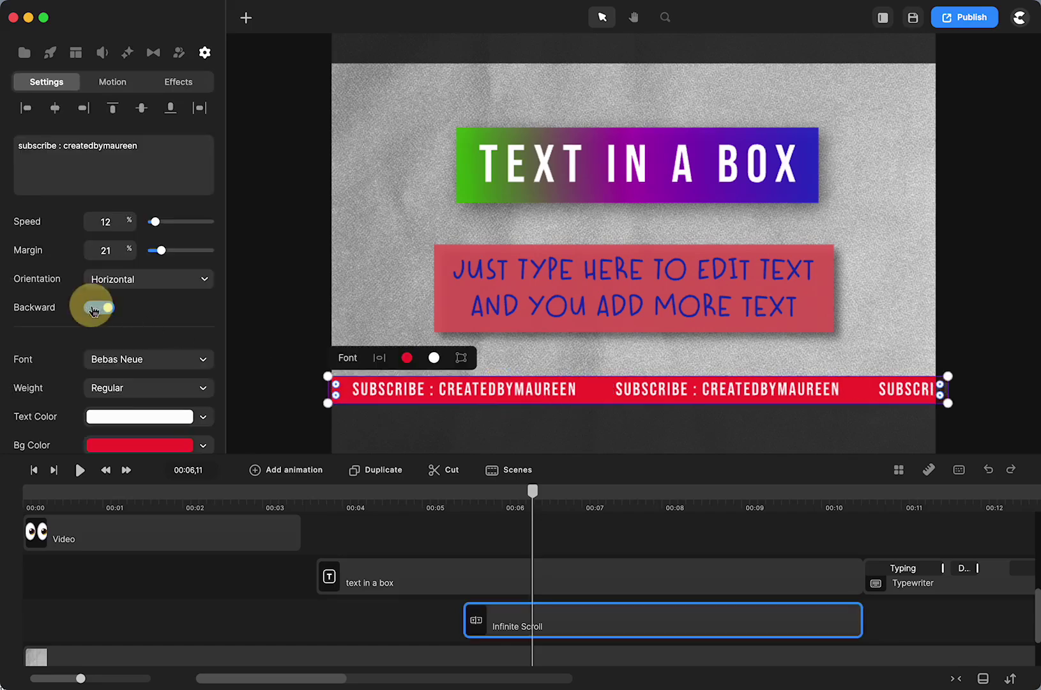
left_click(80, 470)
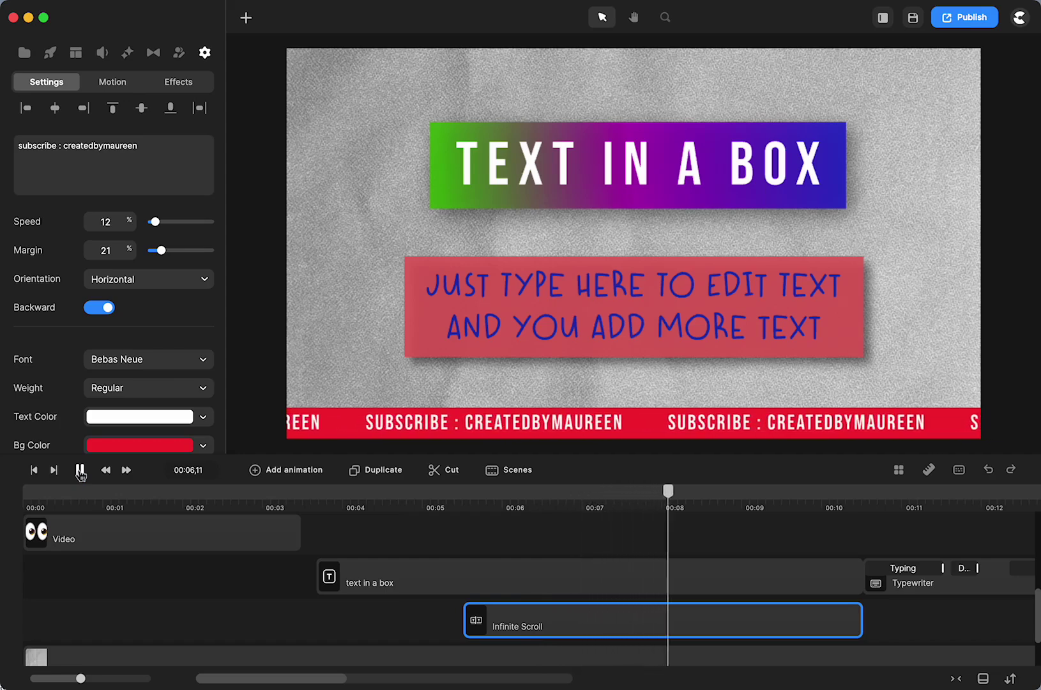
left_click(80, 470)
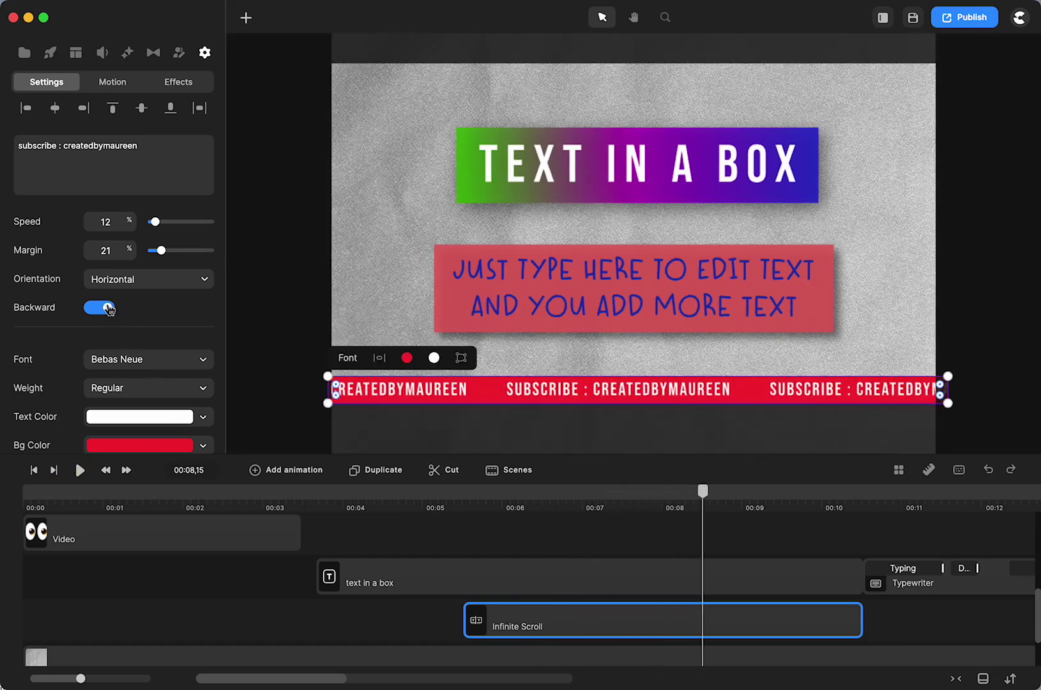
left_click(109, 308)
- Make the banner Vertical, move it to the canvas's left edge, and preview from 00:05,20
left_click(167, 279)
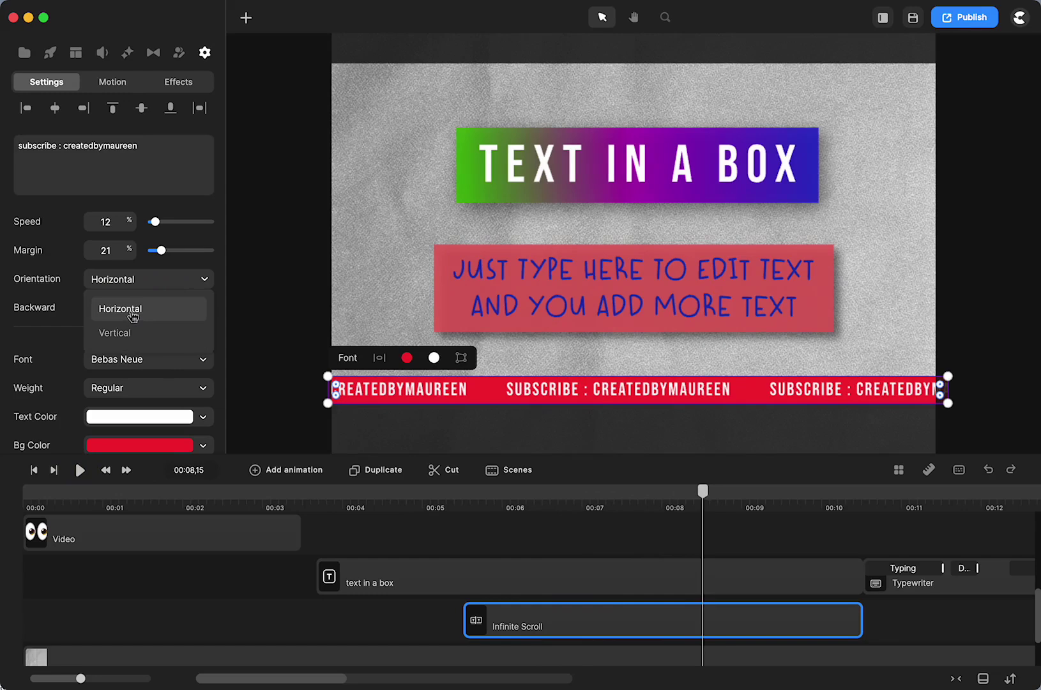
left_click(131, 331)
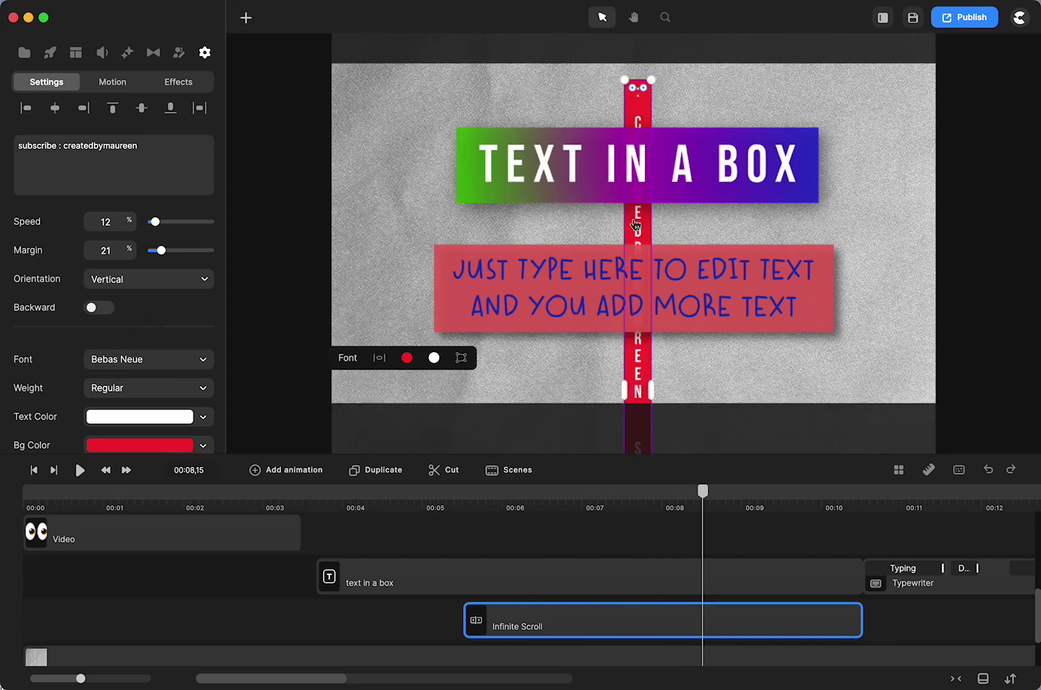
left_click_drag(642, 443, 353, 416)
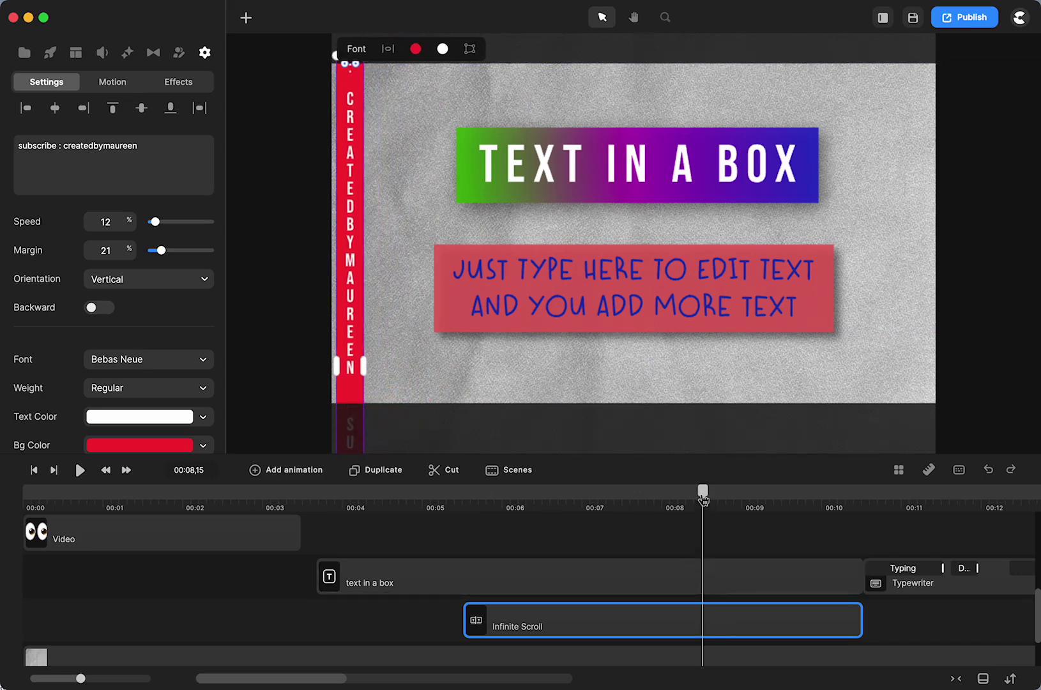
left_click_drag(703, 514, 476, 519)
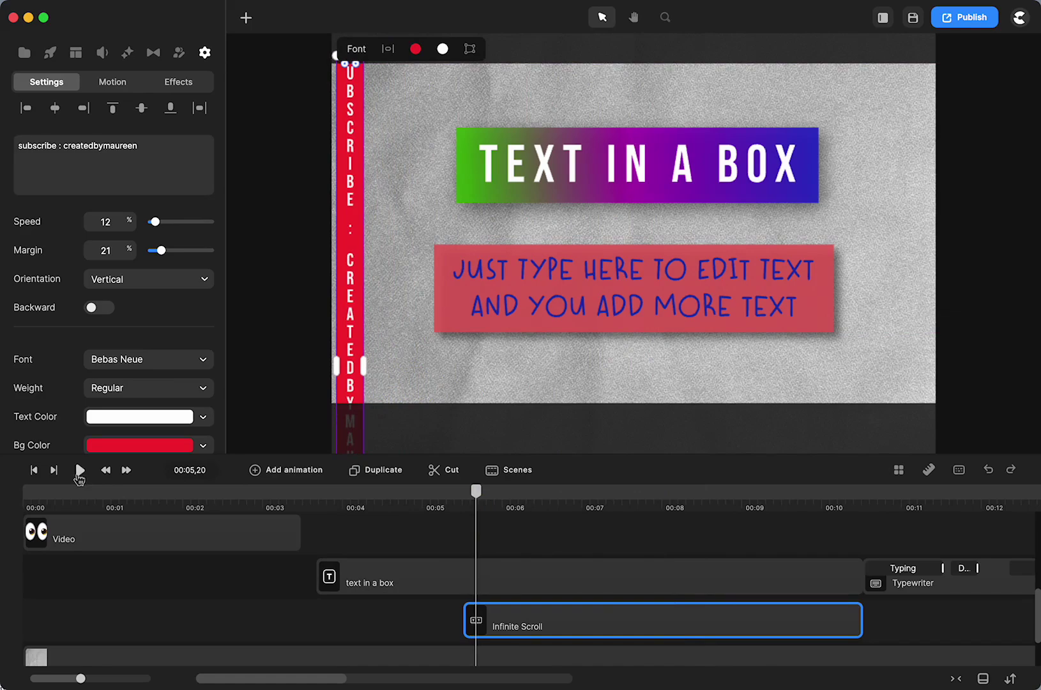
left_click(80, 470)
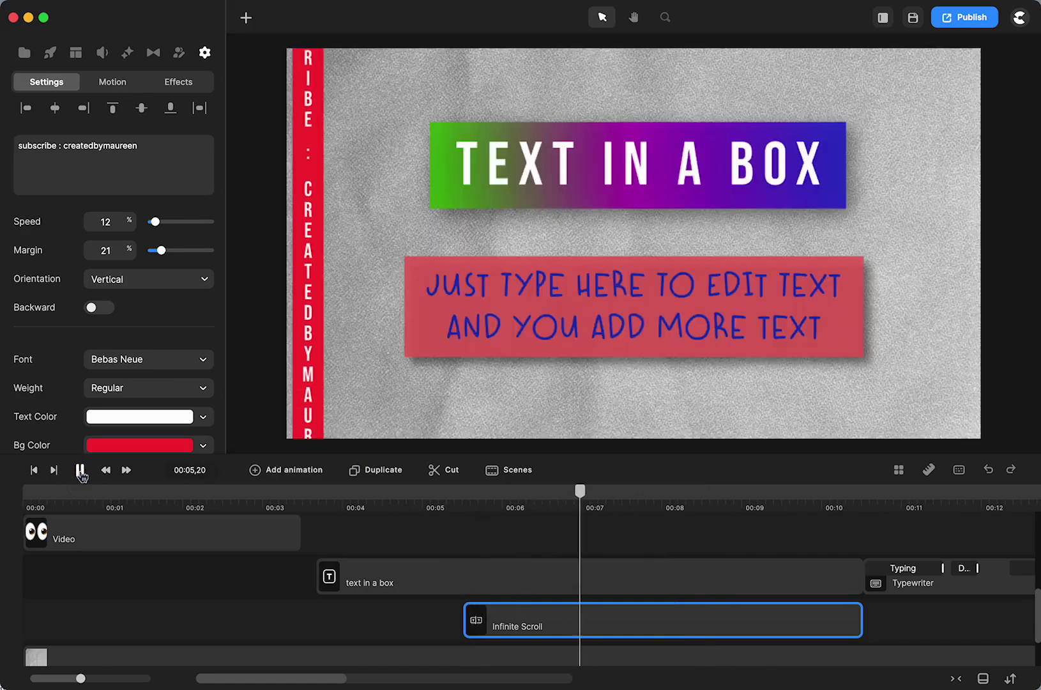
left_click(80, 470)
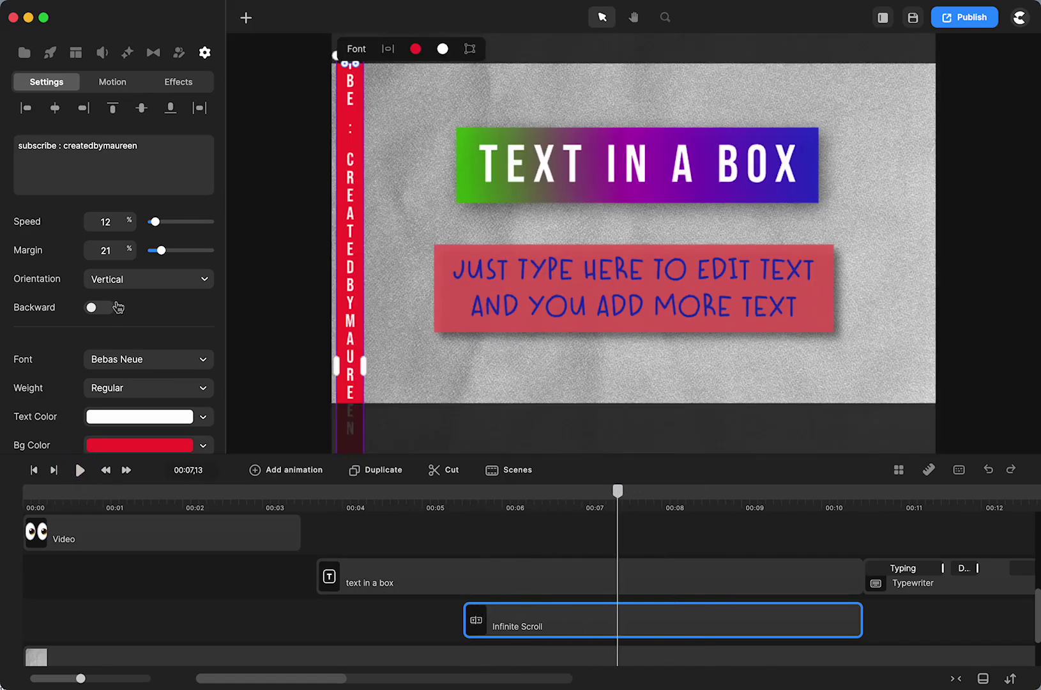
- Switch Backward on for the vertical strip and preview the reversed scroll
left_click(94, 309)
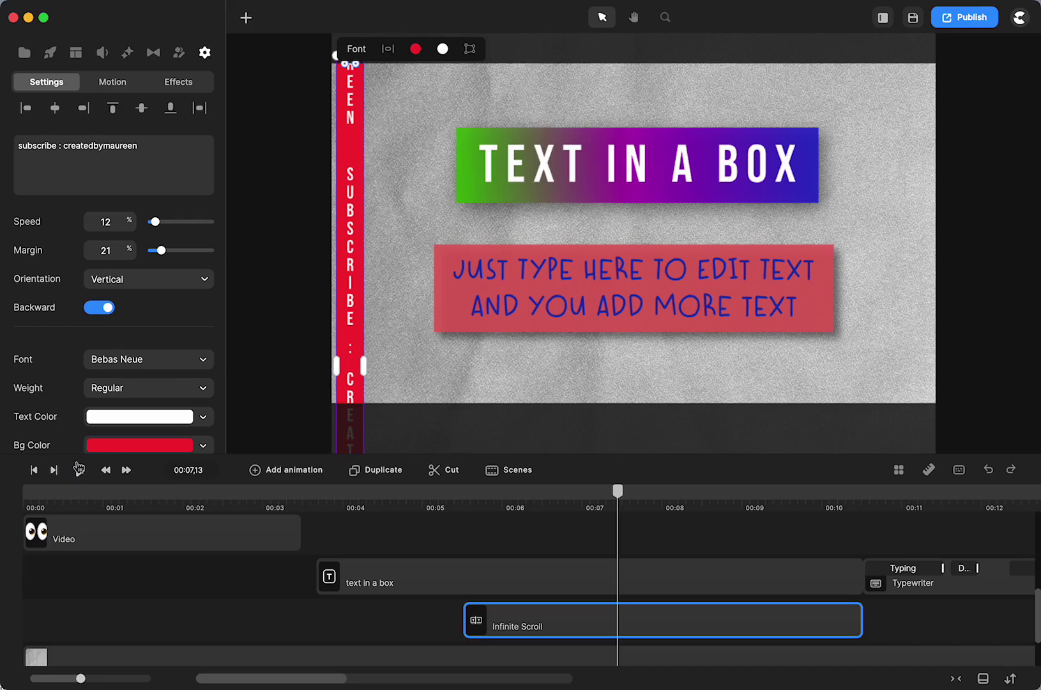
left_click(79, 470)
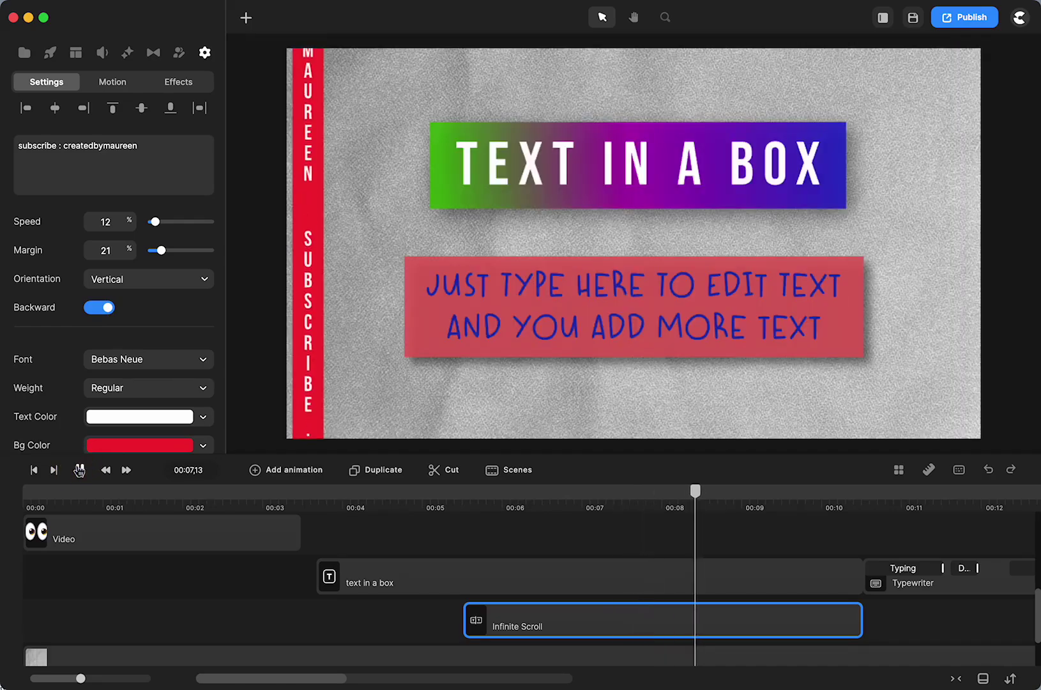
left_click(476, 409)
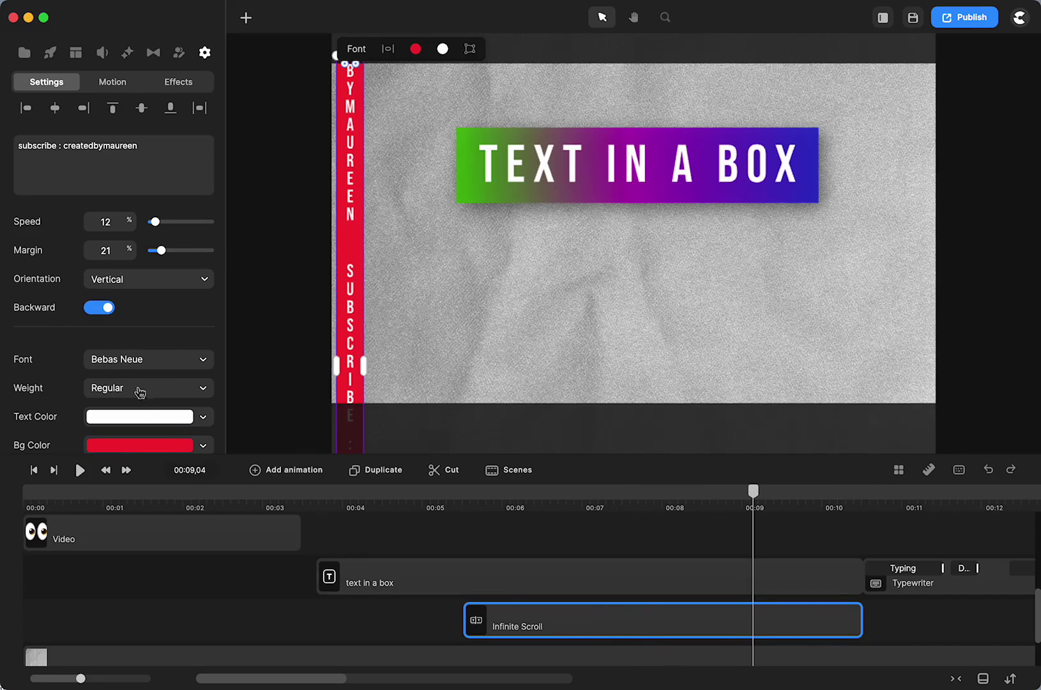
scroll(586, 615, "right", 2)
scroll(585, 616, "right", 10)
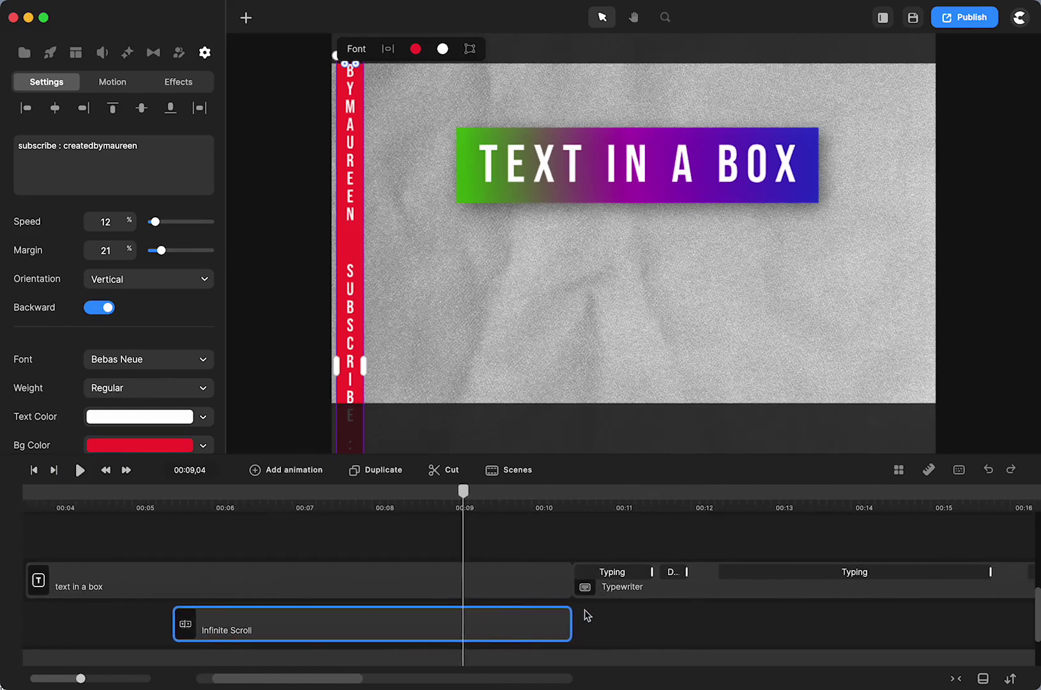
- Preview the Typewriter section from 00:10,08, then rewind to where its text starts typing
left_click(553, 509)
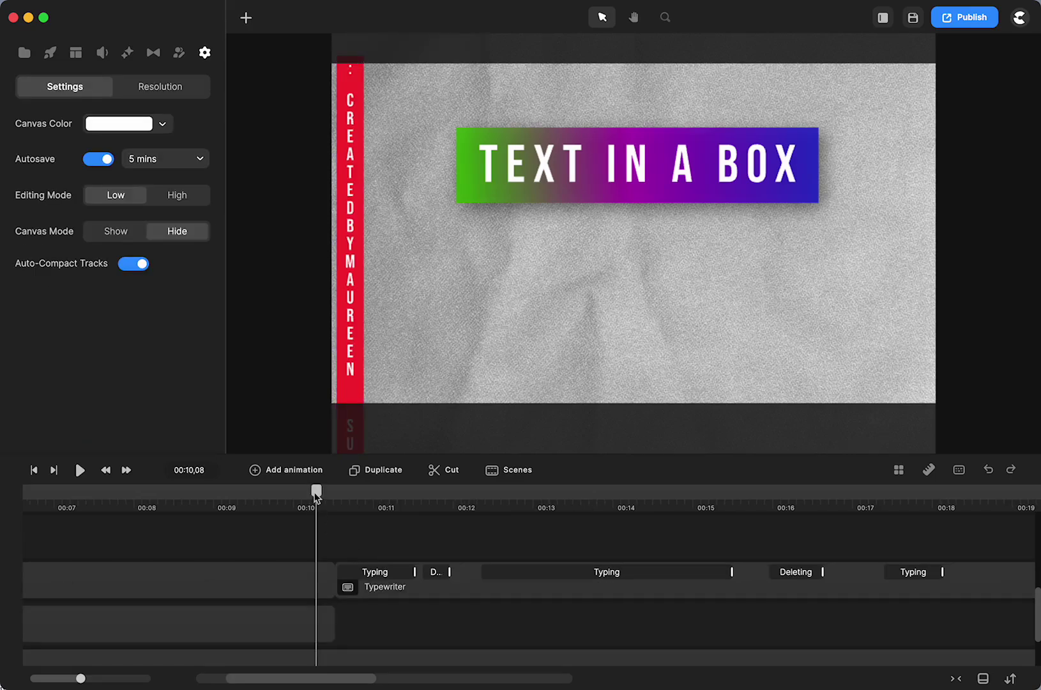
left_click_drag(316, 495, 337, 495)
left_click(80, 470)
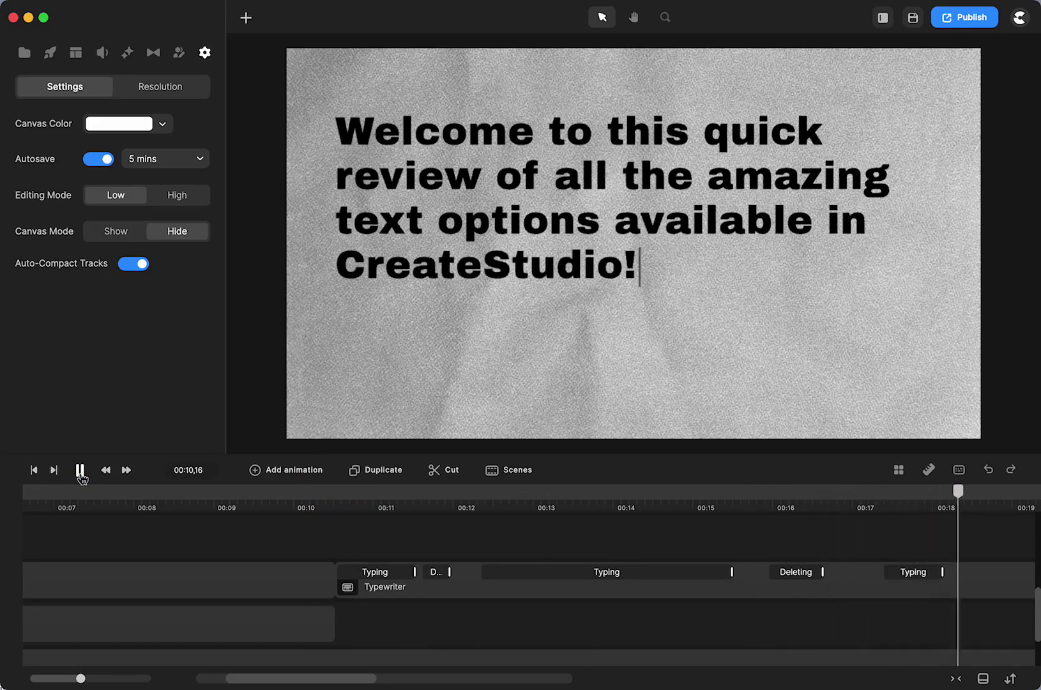
left_click(80, 471)
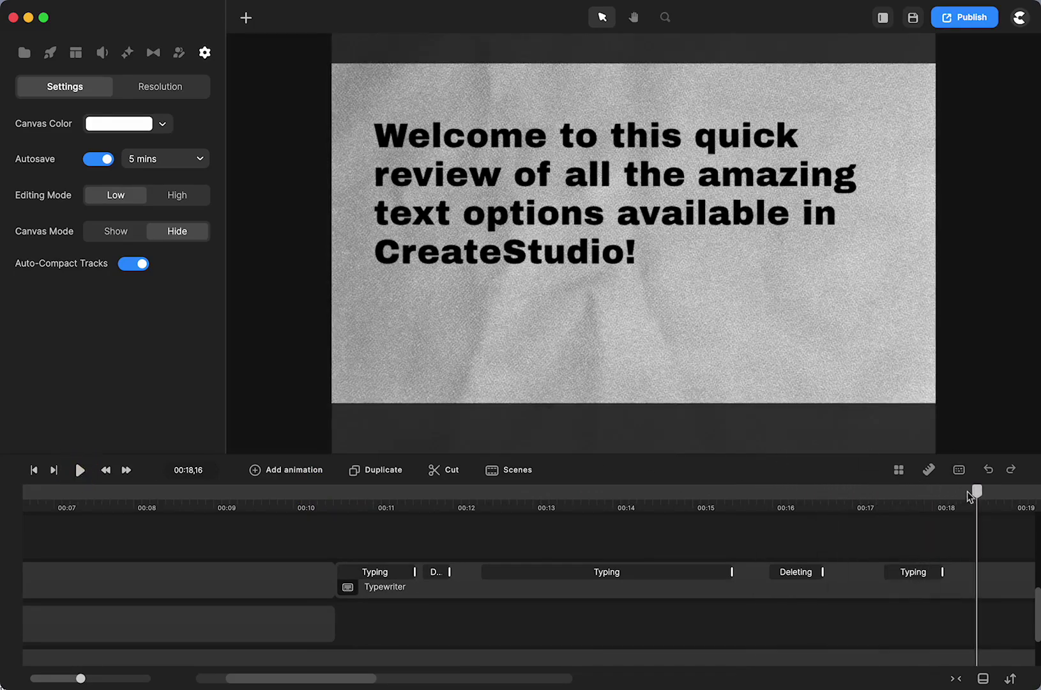
left_click_drag(967, 491, 420, 570)
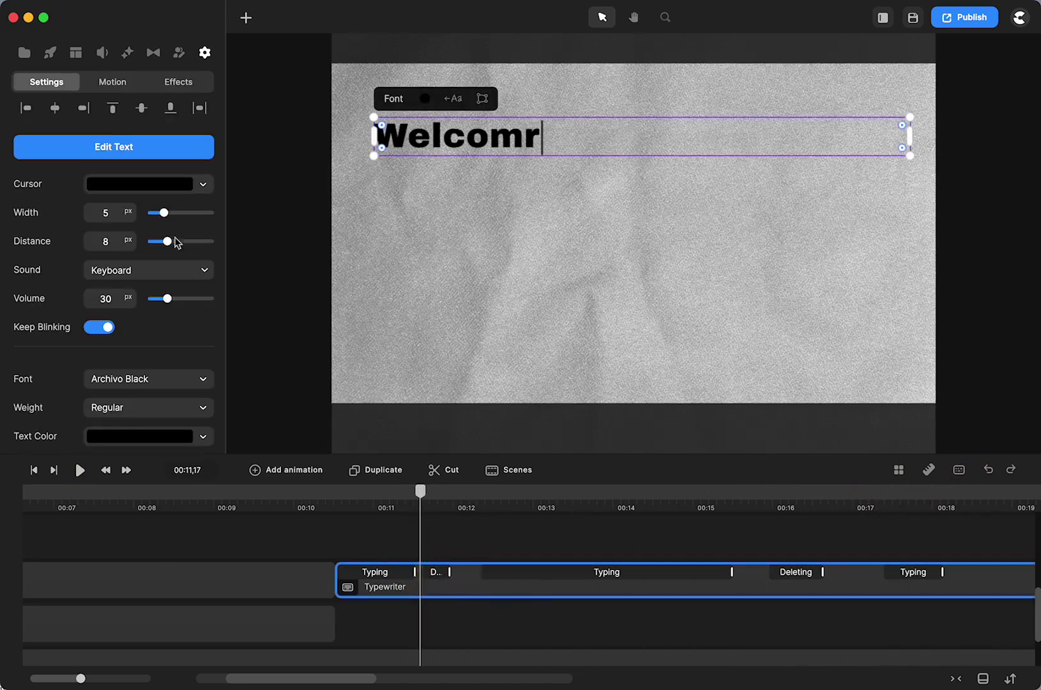
- Set the Typewriter typing sound to Phone and play it back to hear it
left_click(112, 275)
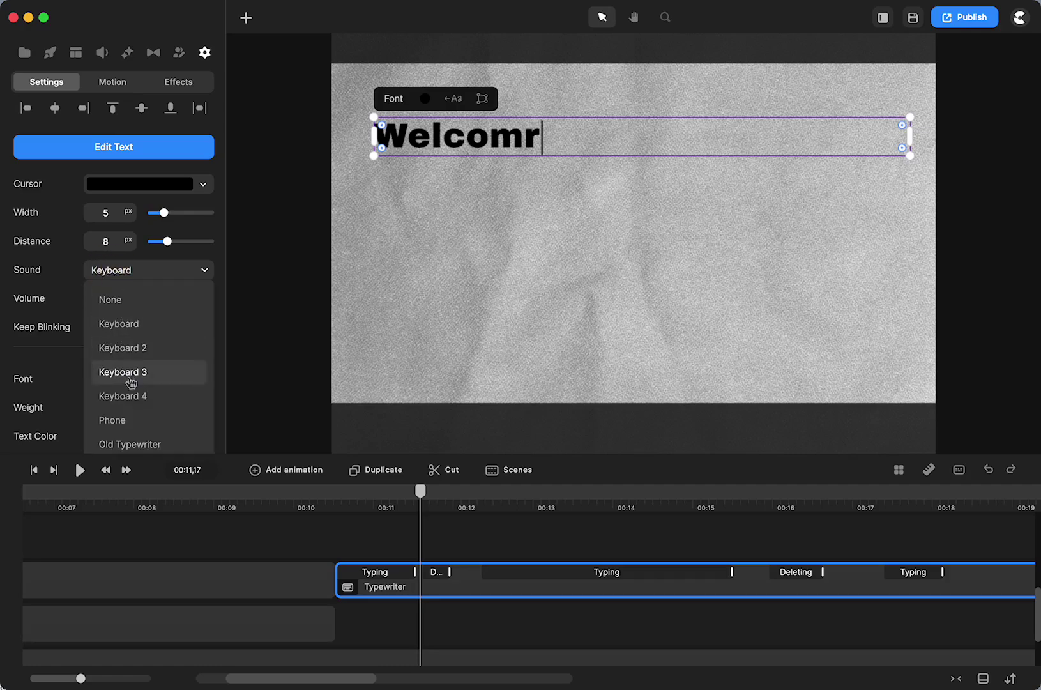
left_click(113, 420)
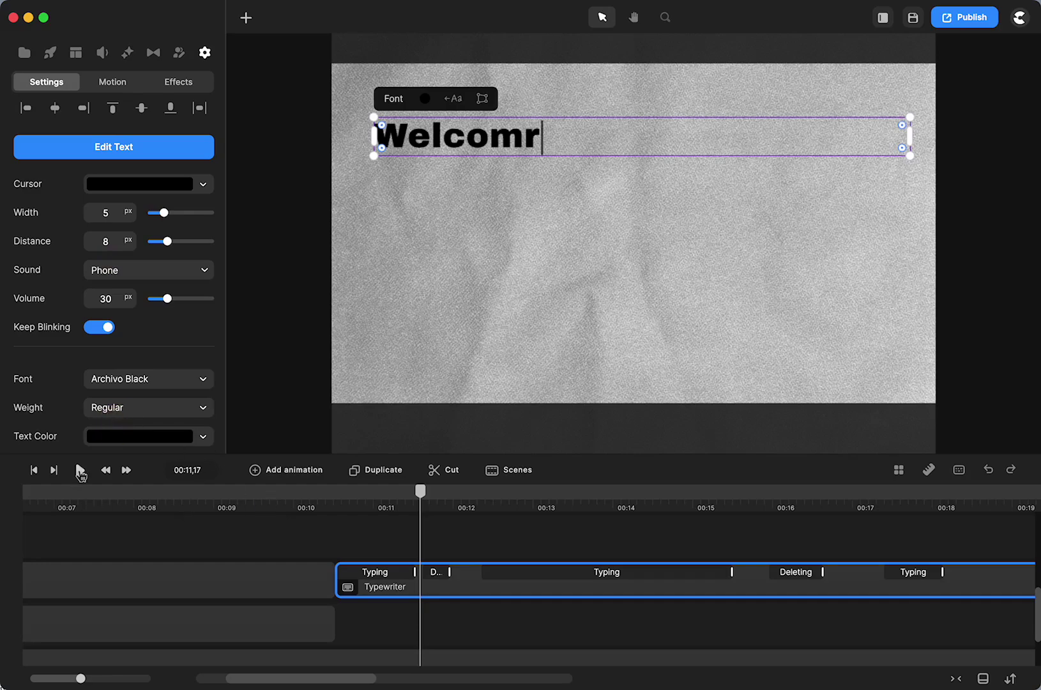
left_click(80, 471)
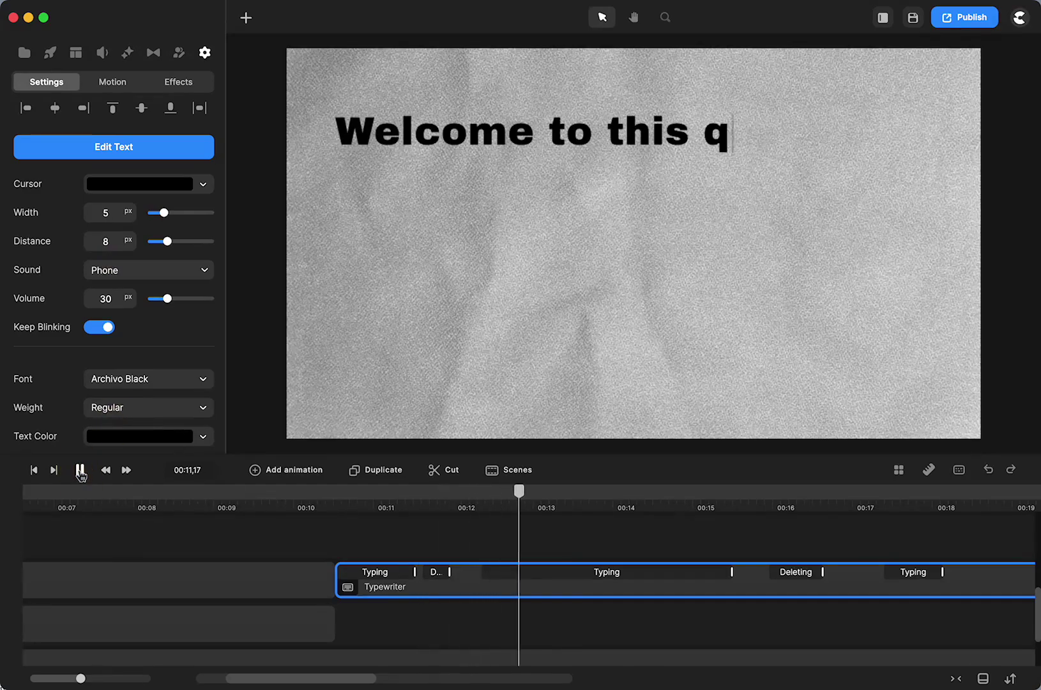
left_click(80, 471)
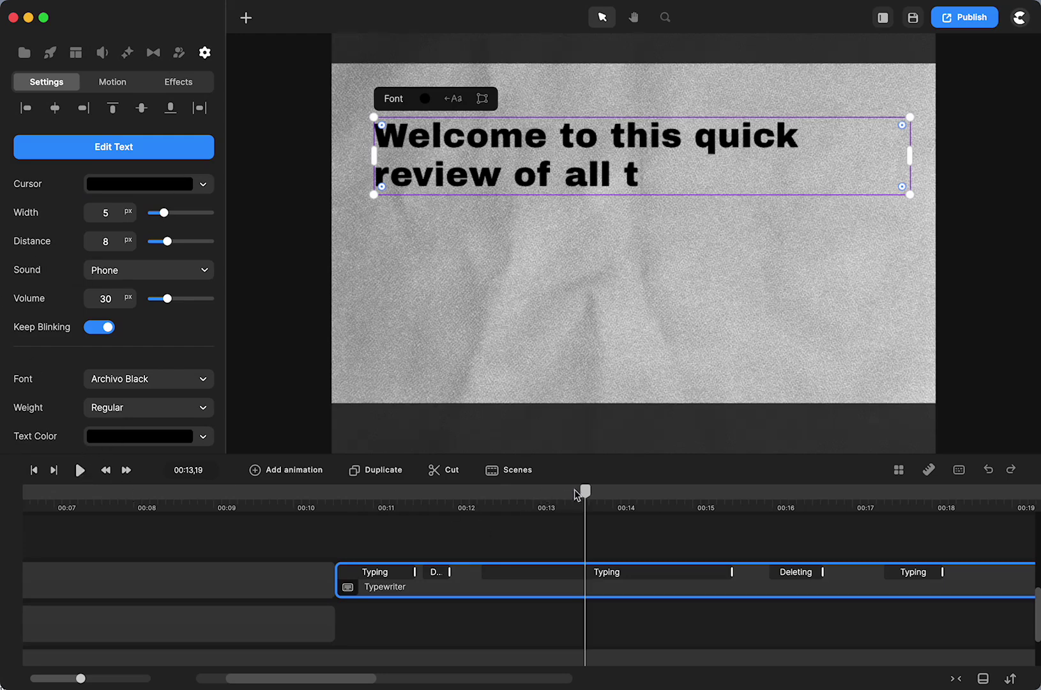
- Switch the typing sound to None and replay the typing silently from its start
left_click_drag(585, 490, 492, 537)
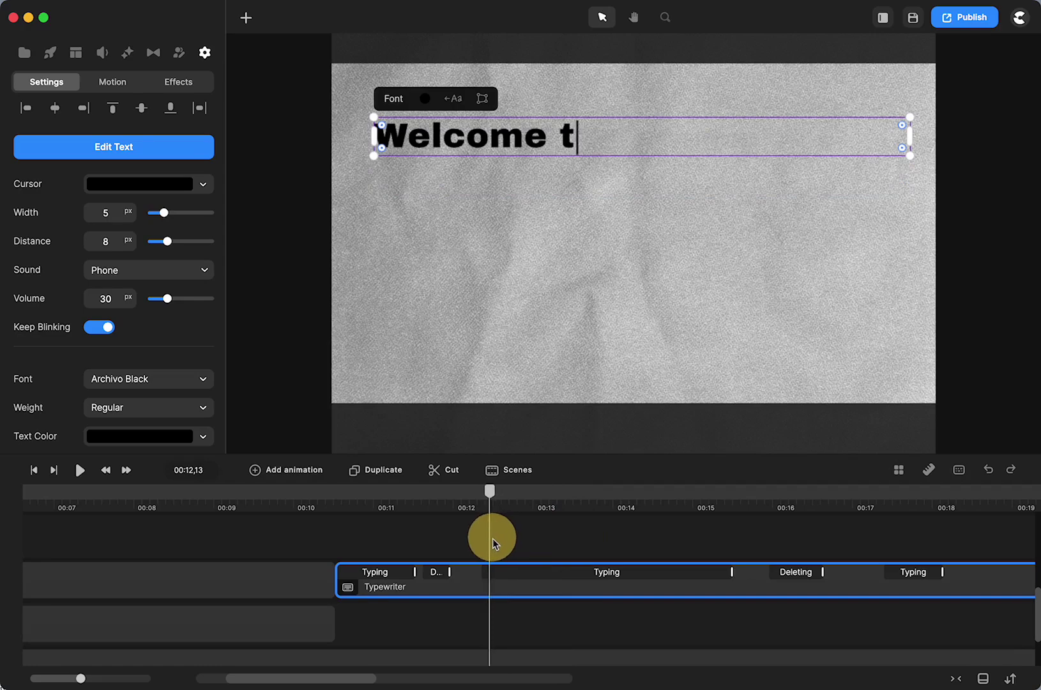
left_click(202, 270)
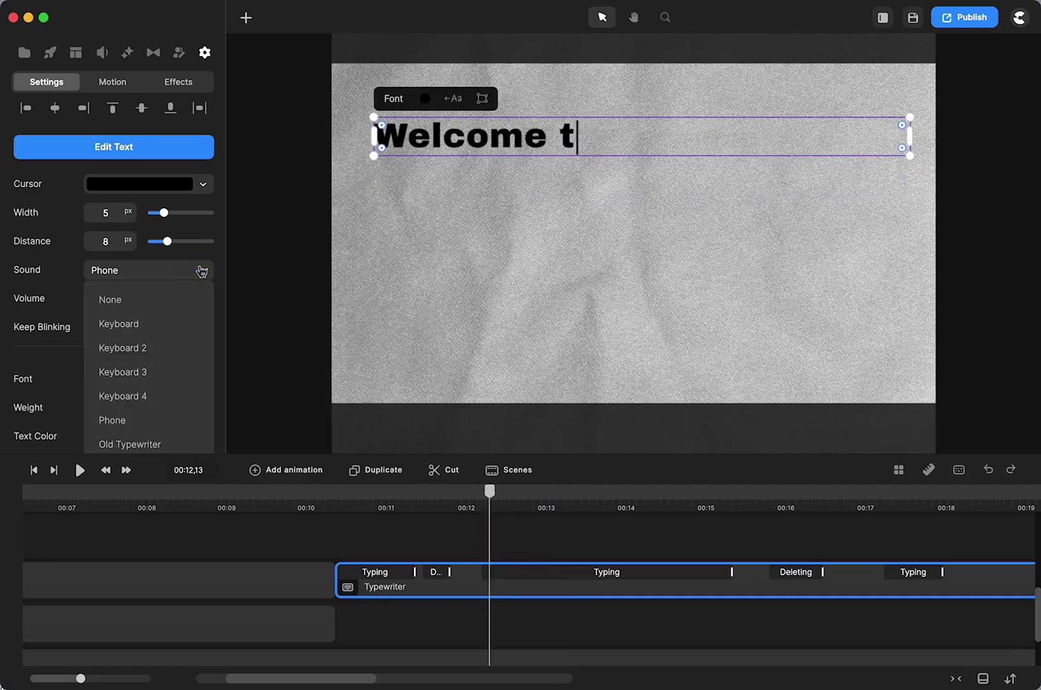
left_click(128, 301)
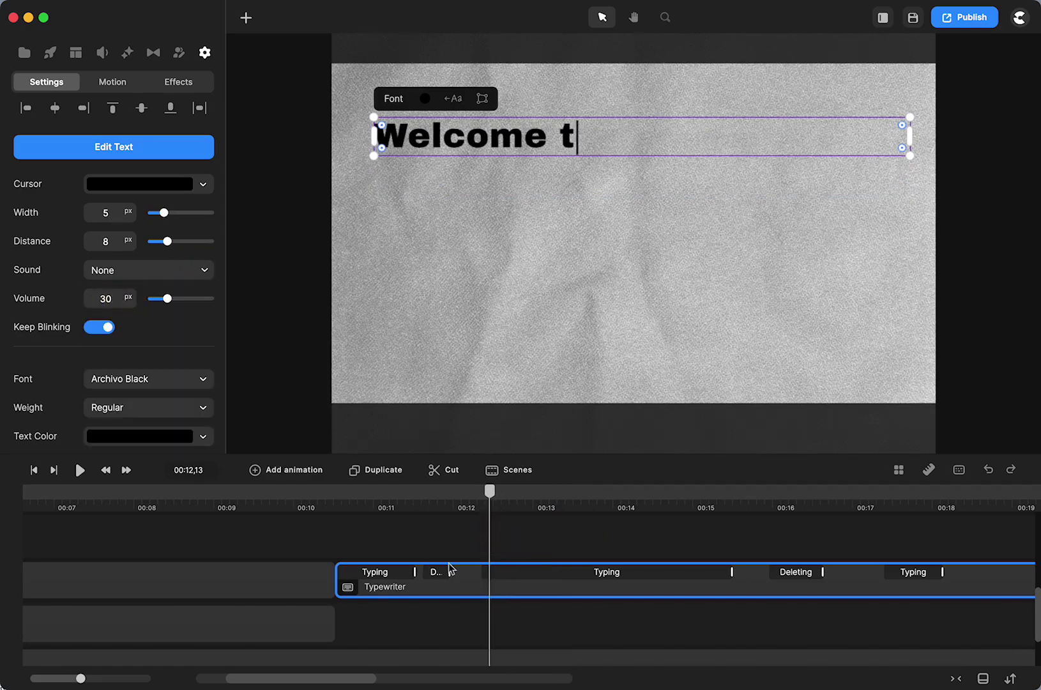
left_click(338, 503)
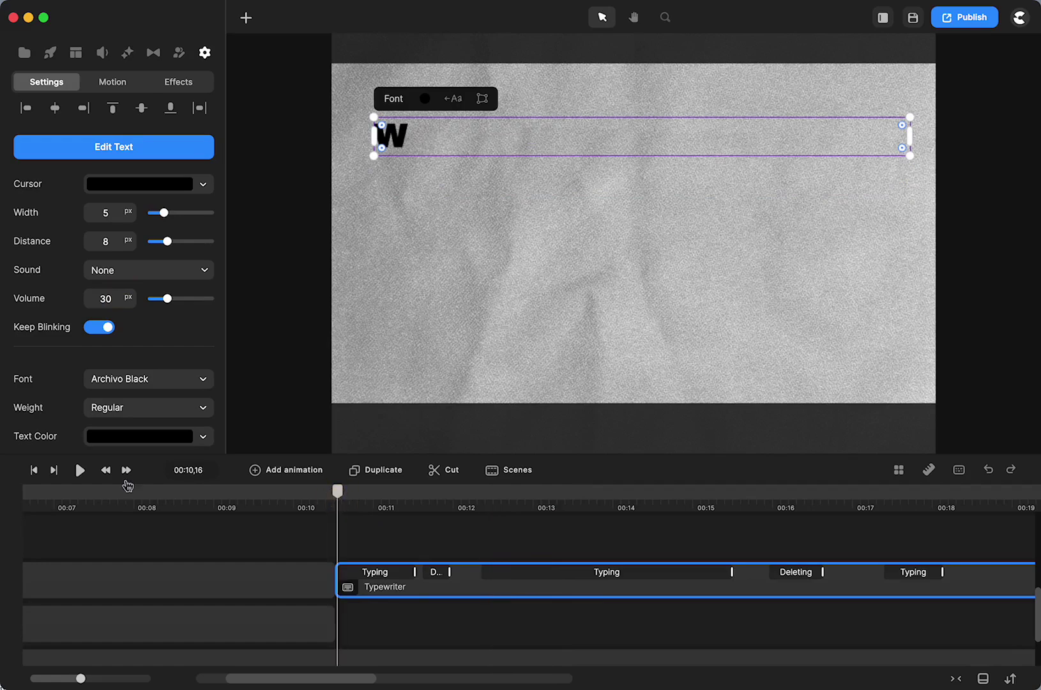
left_click(81, 471)
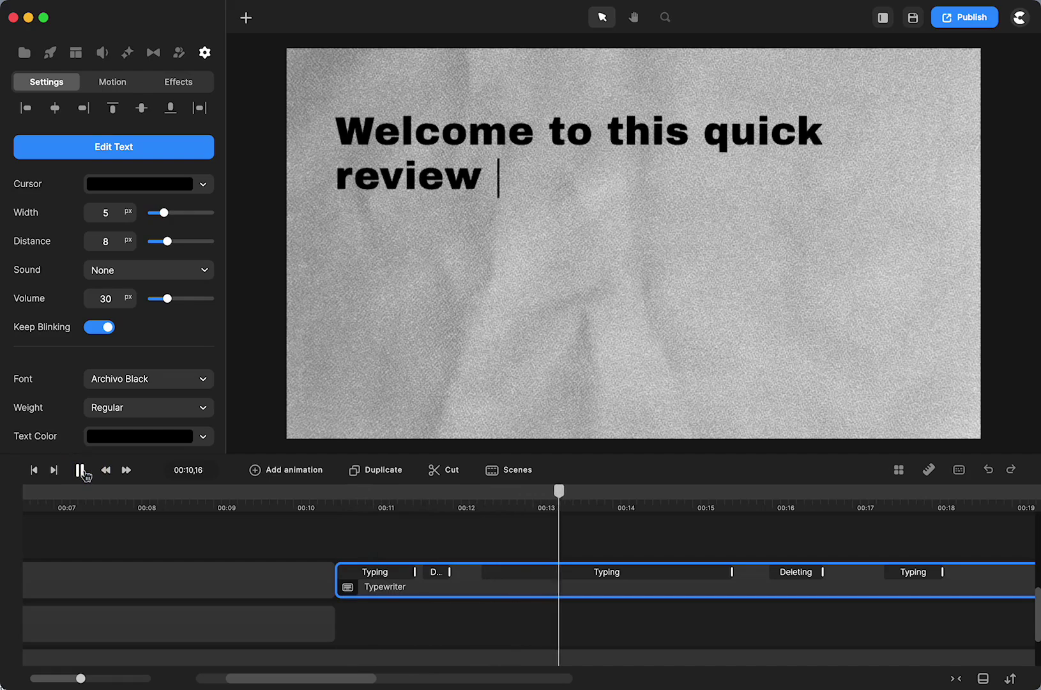
left_click(81, 471)
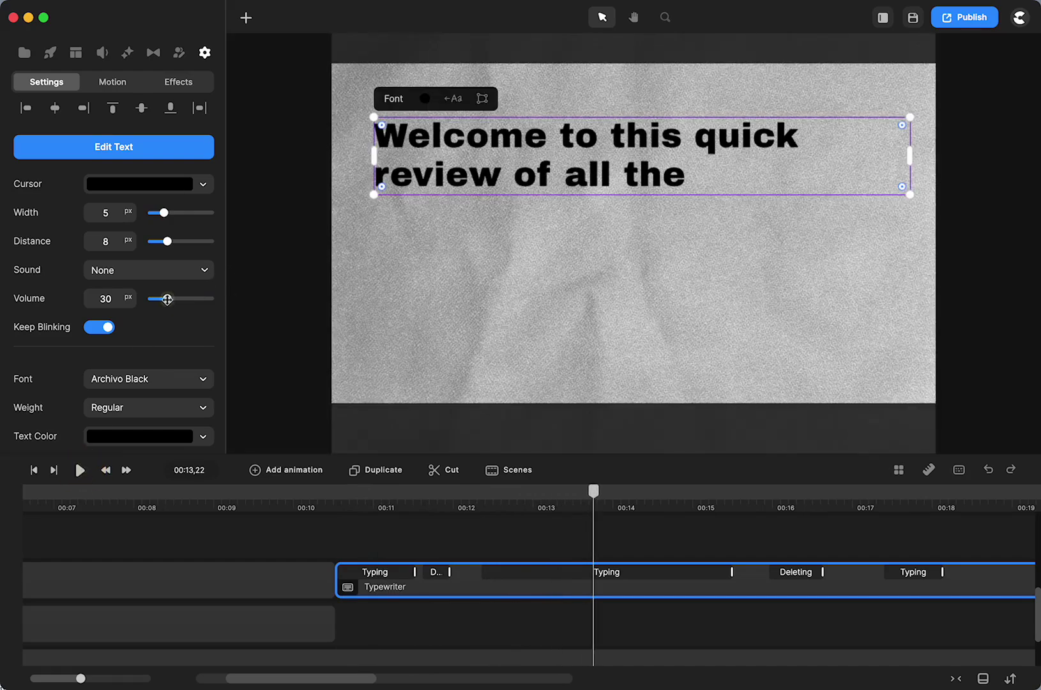
- Lower the Typewriter sound volume to 29 and replay the typing
left_click(166, 299)
left_click_drag(167, 300, 166, 299)
left_click_drag(594, 491, 434, 529)
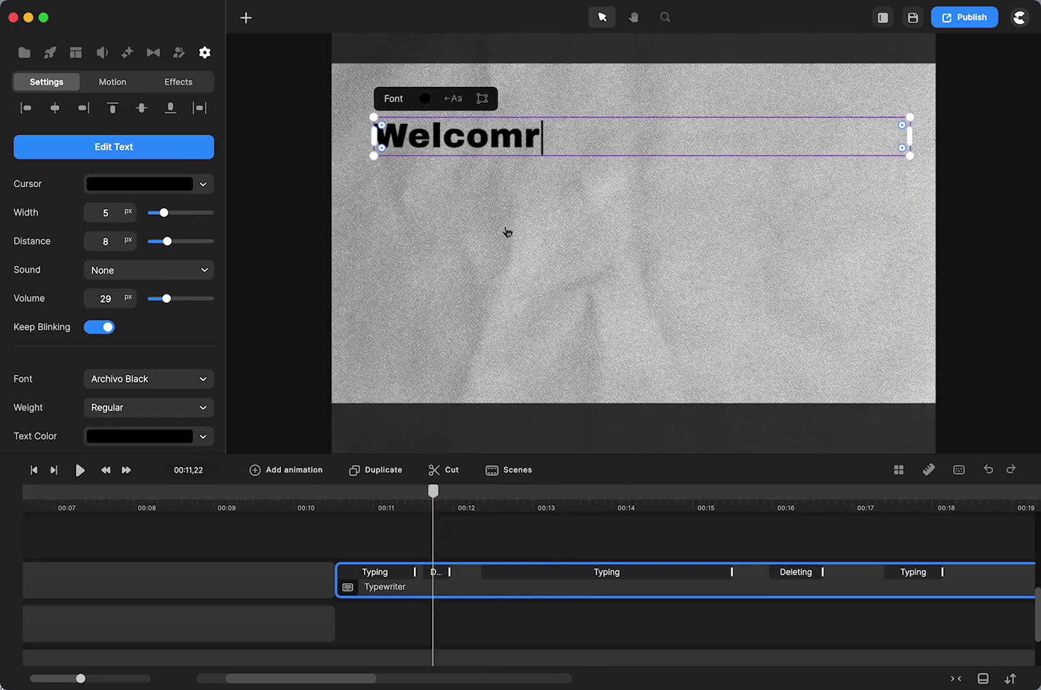
left_click(80, 470)
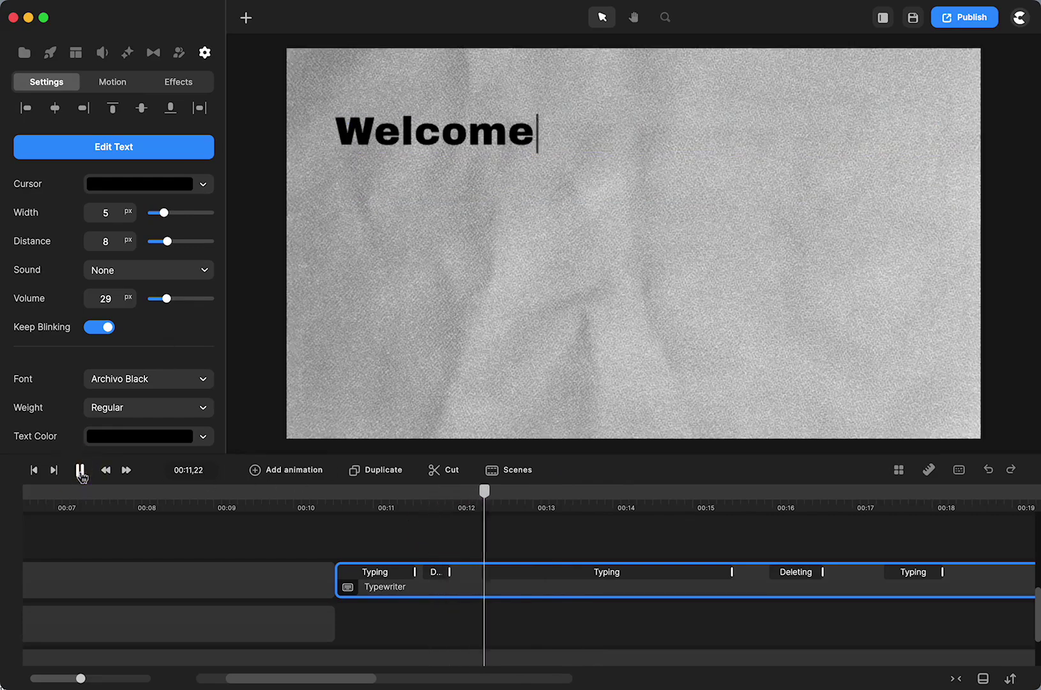
left_click(80, 470)
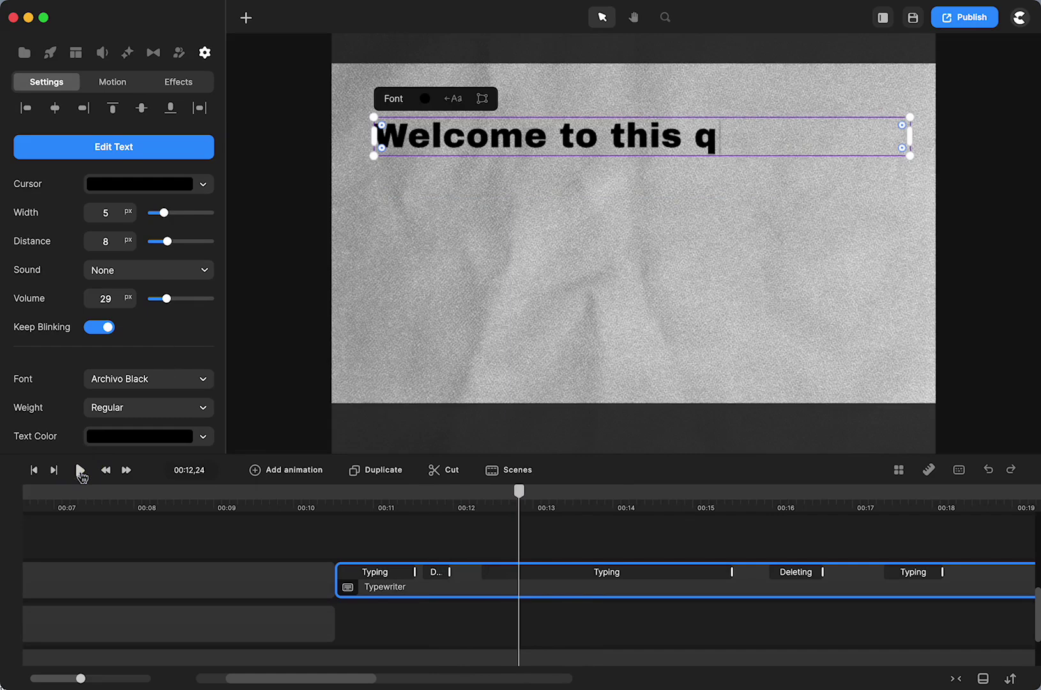
- Turn off Keep Blinking and review the remaining text settings, trying the padding amount
left_click(112, 333)
left_click(112, 333)
left_click(111, 333)
scroll(173, 338, "down", 1)
scroll(171, 339, "down", 5)
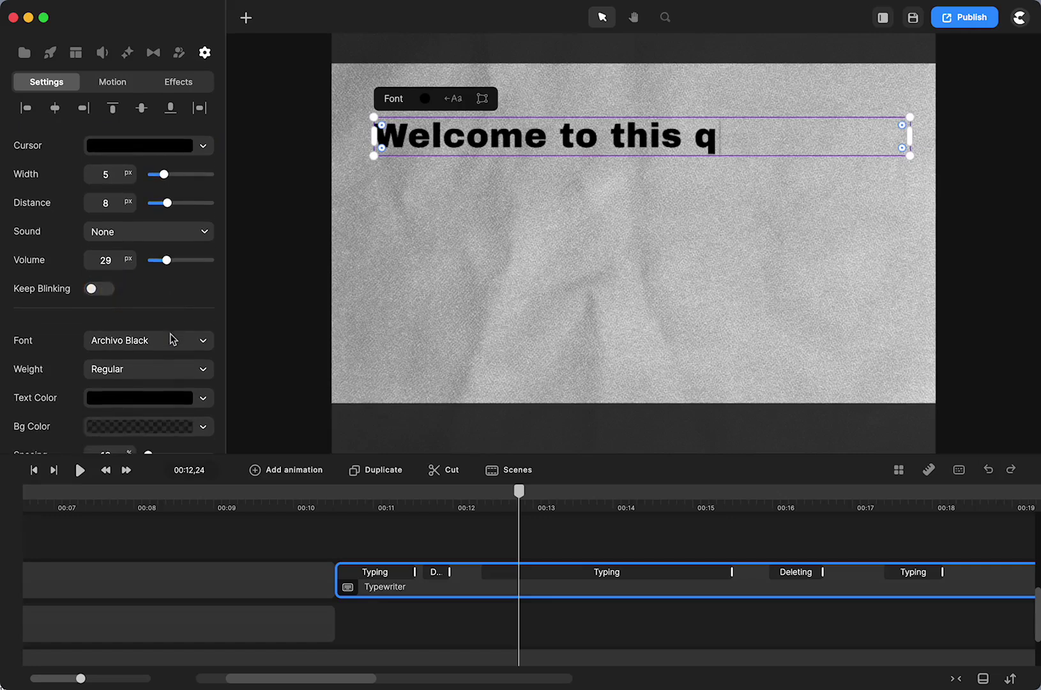
scroll(171, 337, "down", 4)
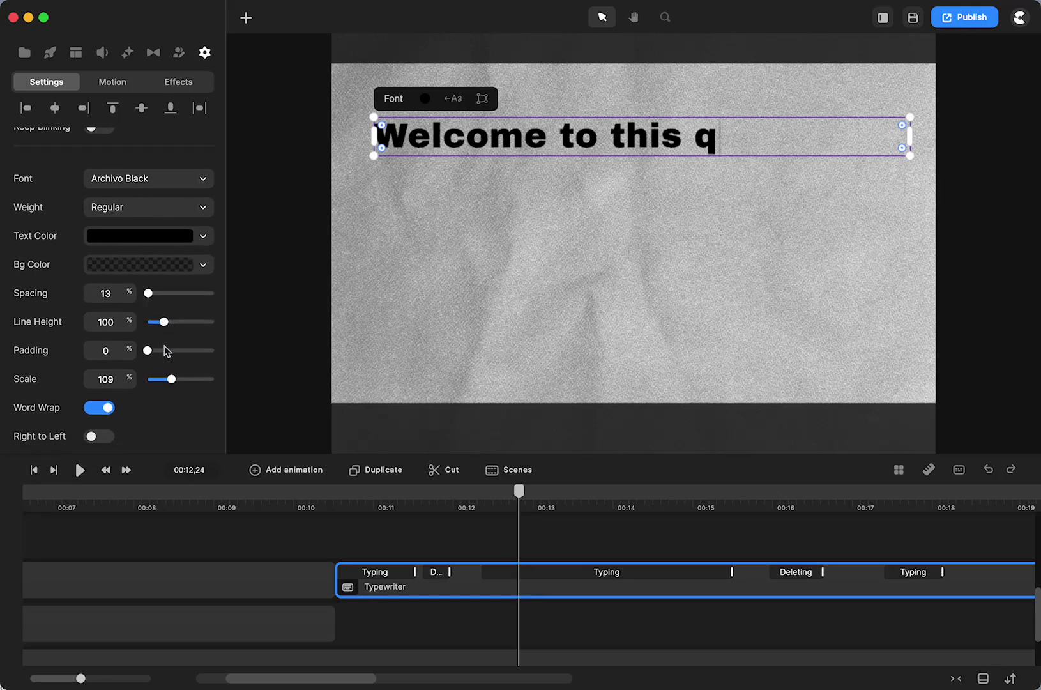
left_click_drag(149, 350, 156, 352)
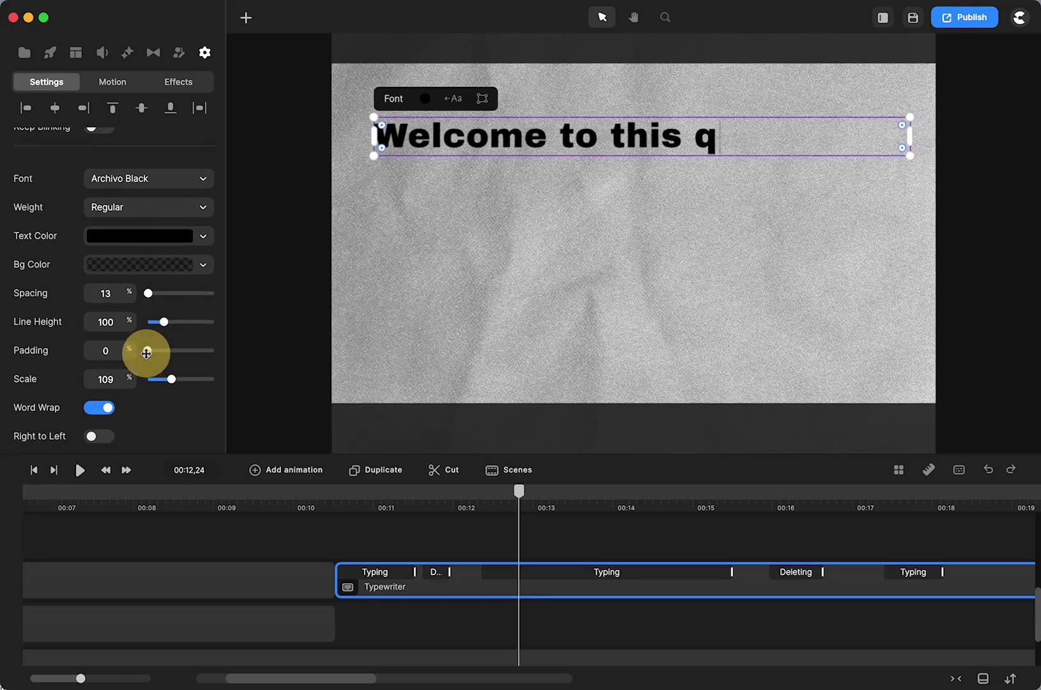
scroll(135, 397, "down", 1)
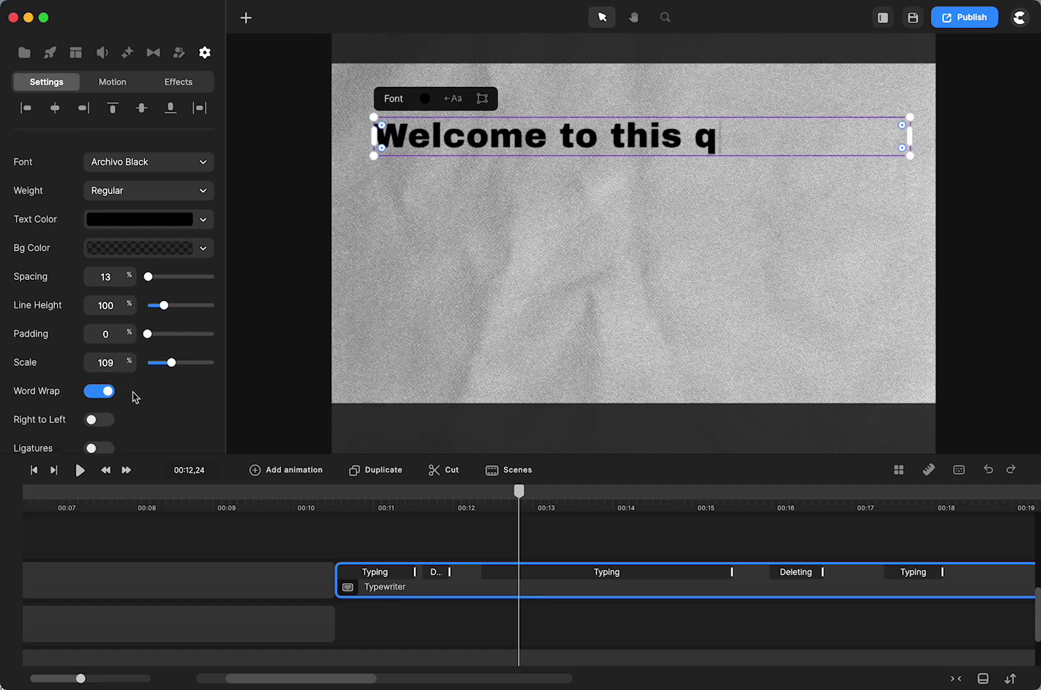
scroll(136, 397, "down", 2)
scroll(142, 382, "down", 1)
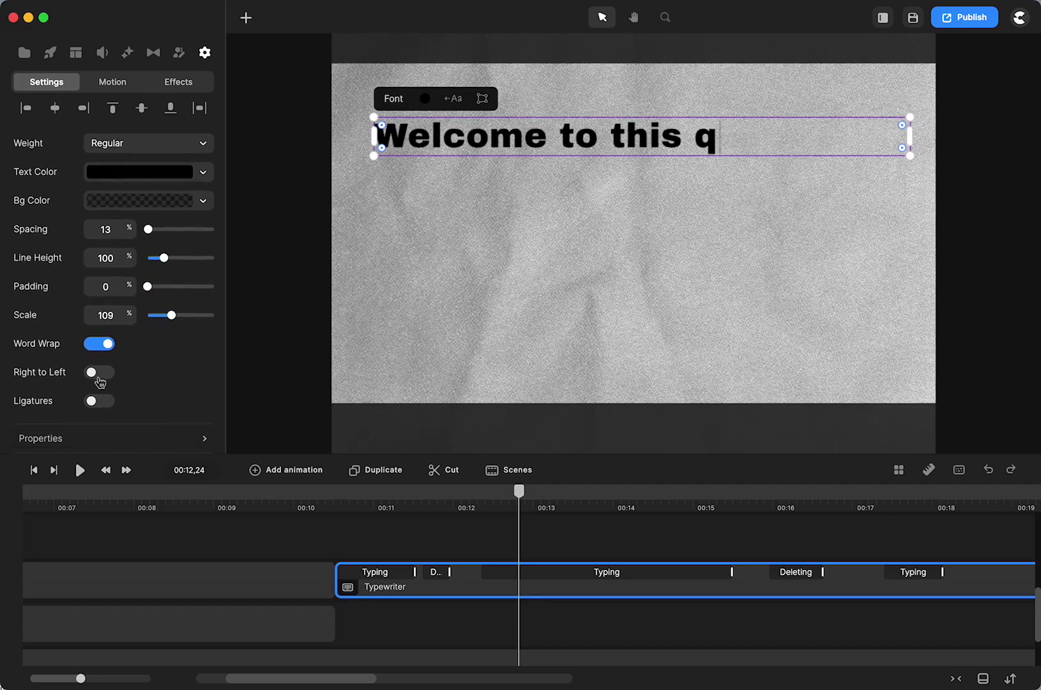
scroll(126, 383, "down", 1)
scroll(126, 382, "up", 10)
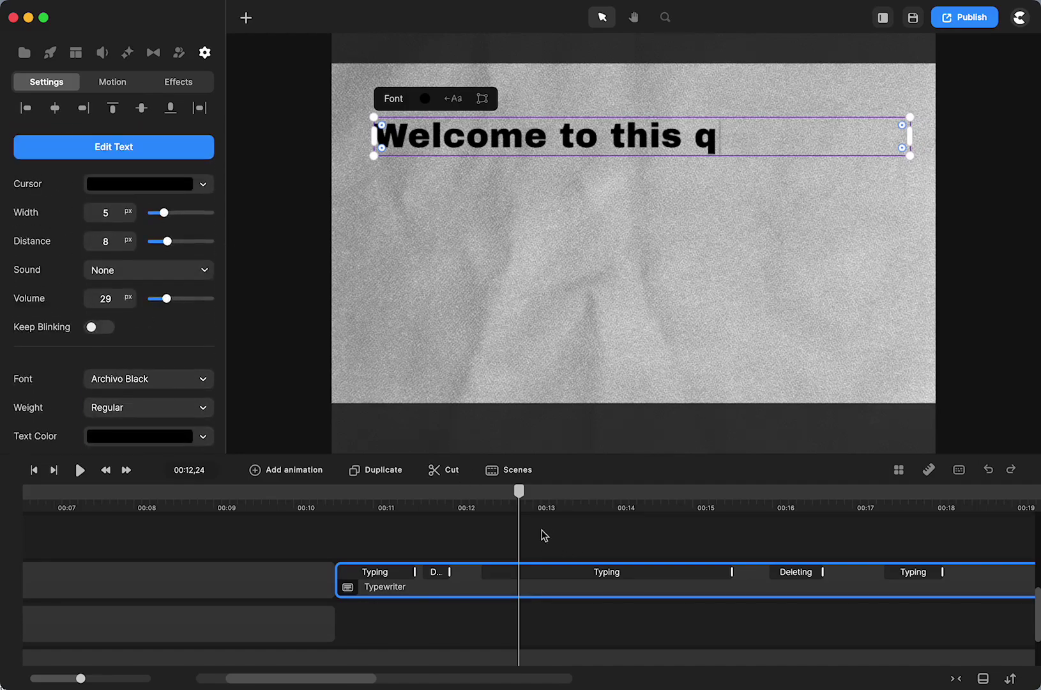
- Shorten the Typewriter's second typing phase and replay to check its timing
left_click_drag(518, 491, 487, 498)
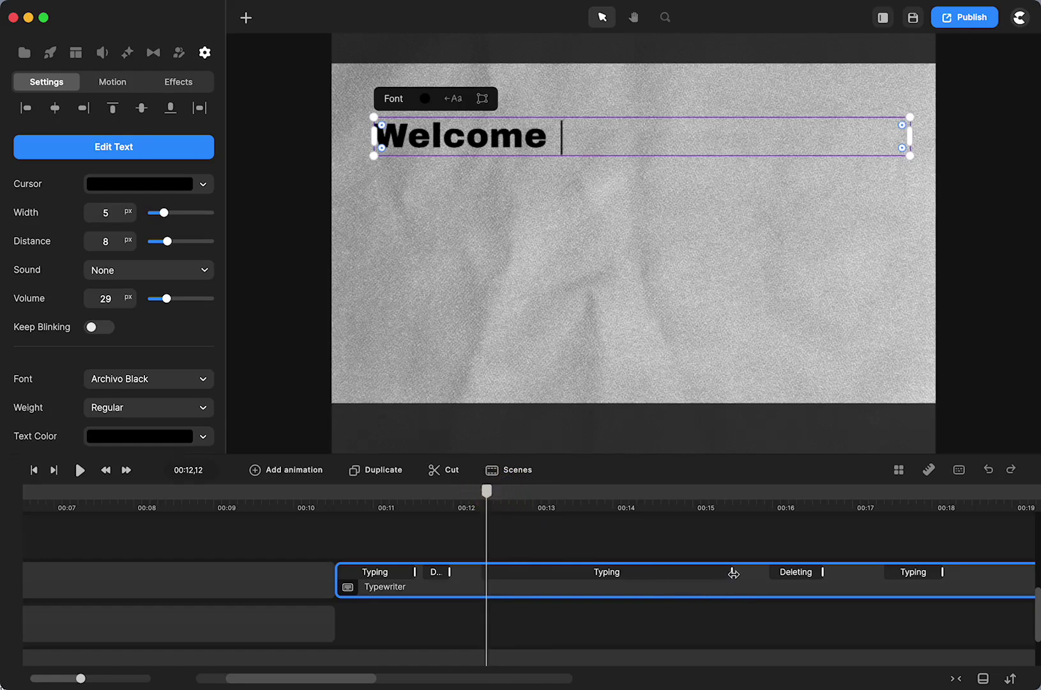
mouse_move(733, 573)
left_mouse_down()
mouse_move(623, 584)
mouse_move(656, 587)
left_mouse_up()
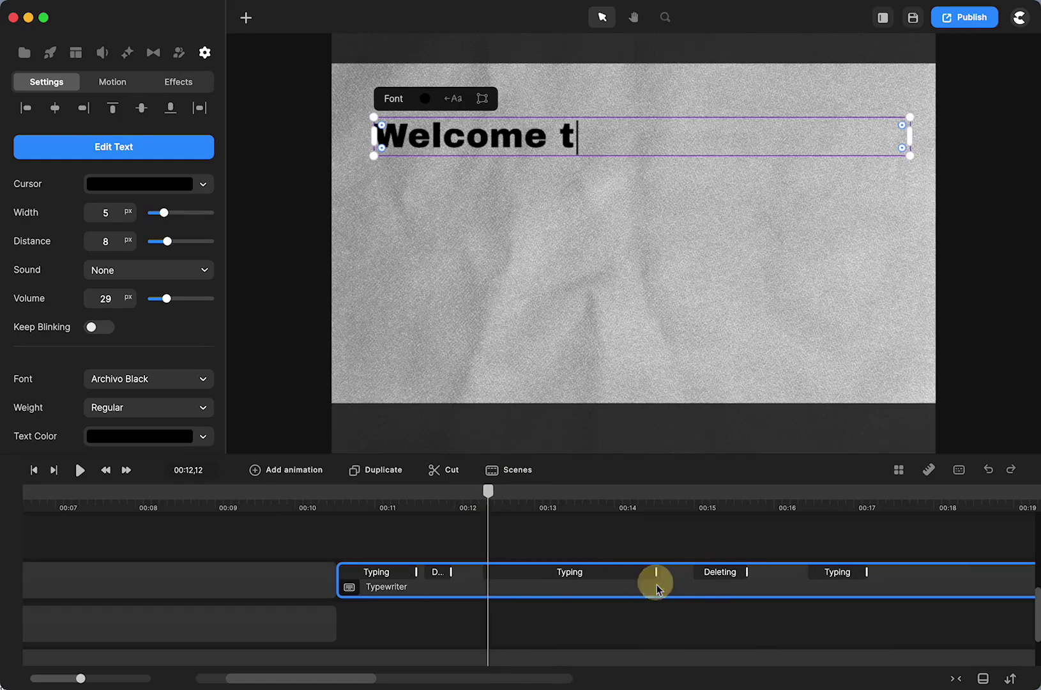
left_click(79, 471)
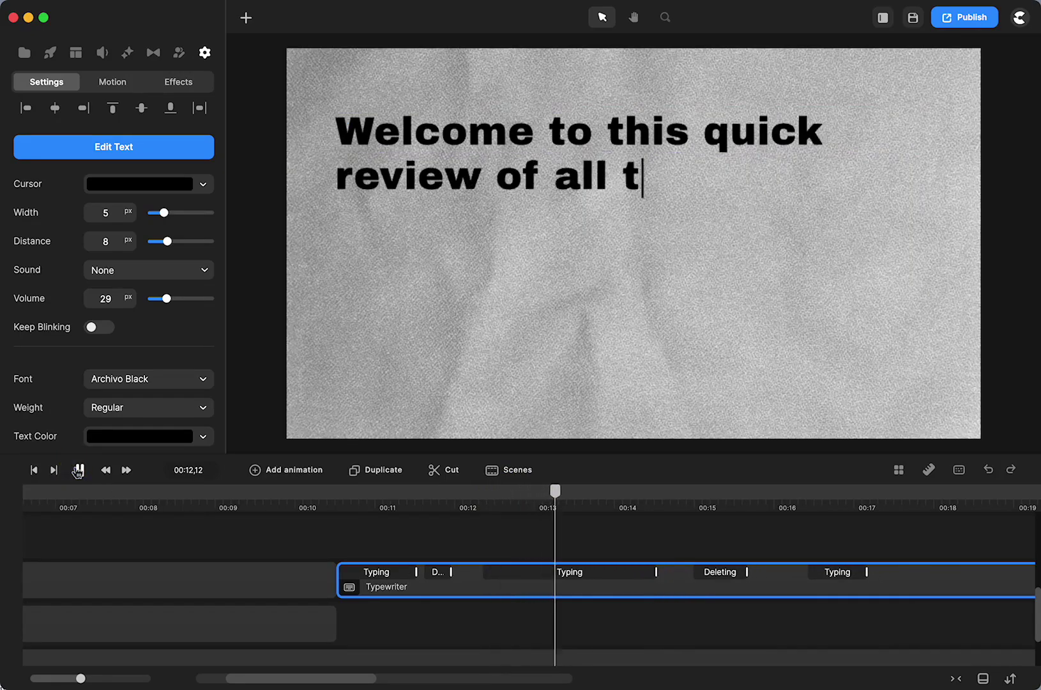
left_click(77, 471)
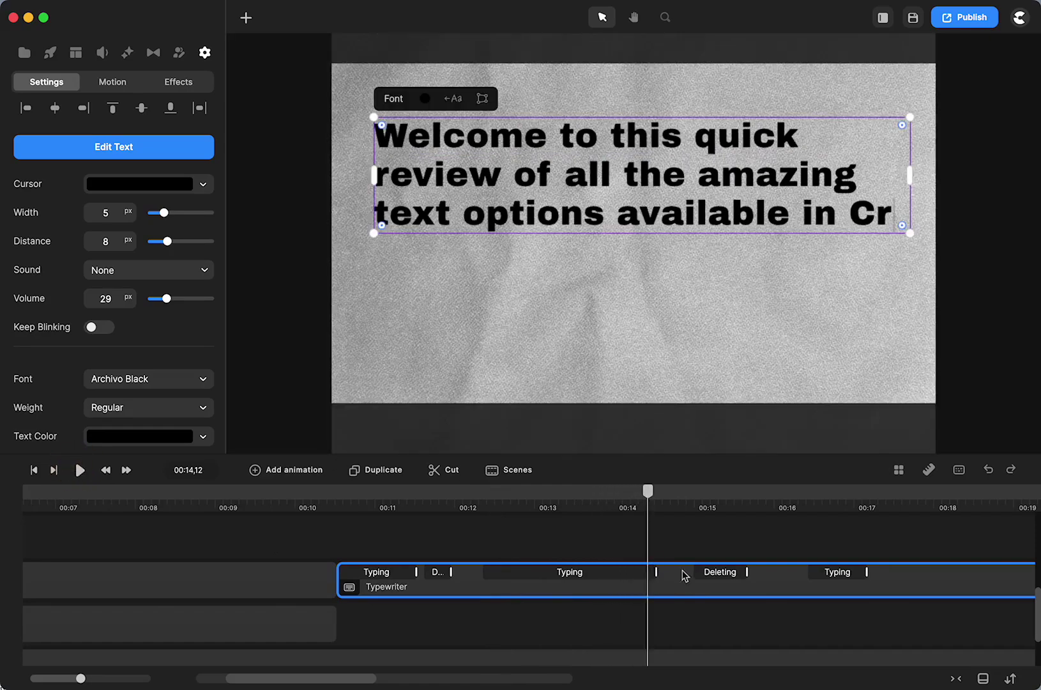
- Readjust the typing phase length, then move to 00:17,23 where the caption ends 'CreateStudio!'
left_click_drag(653, 572, 841, 553)
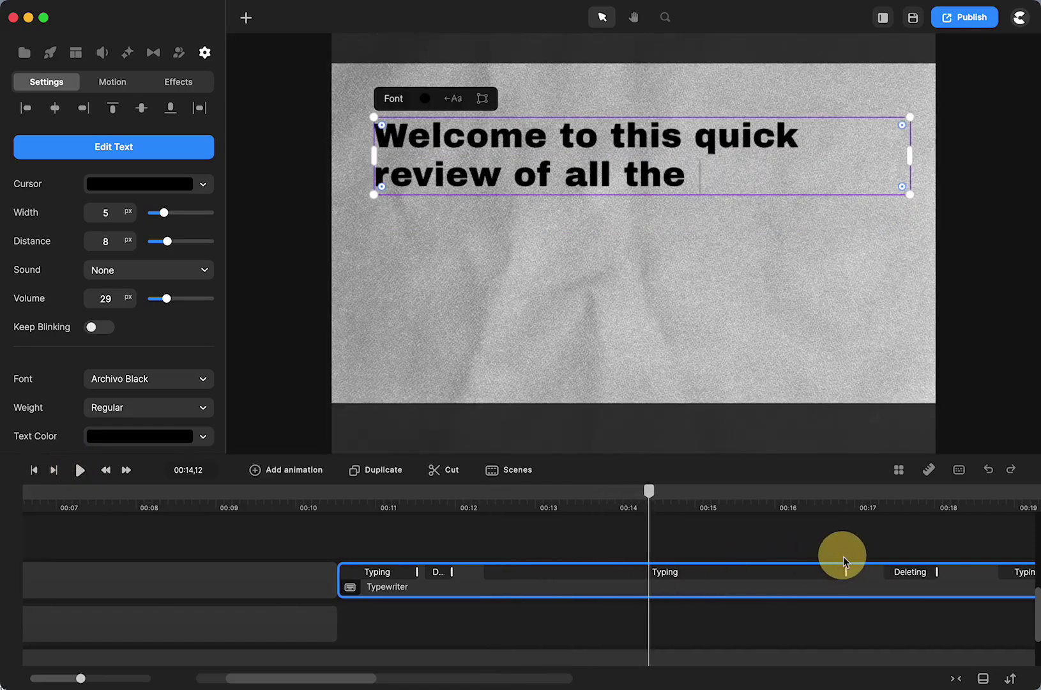
left_click(484, 498)
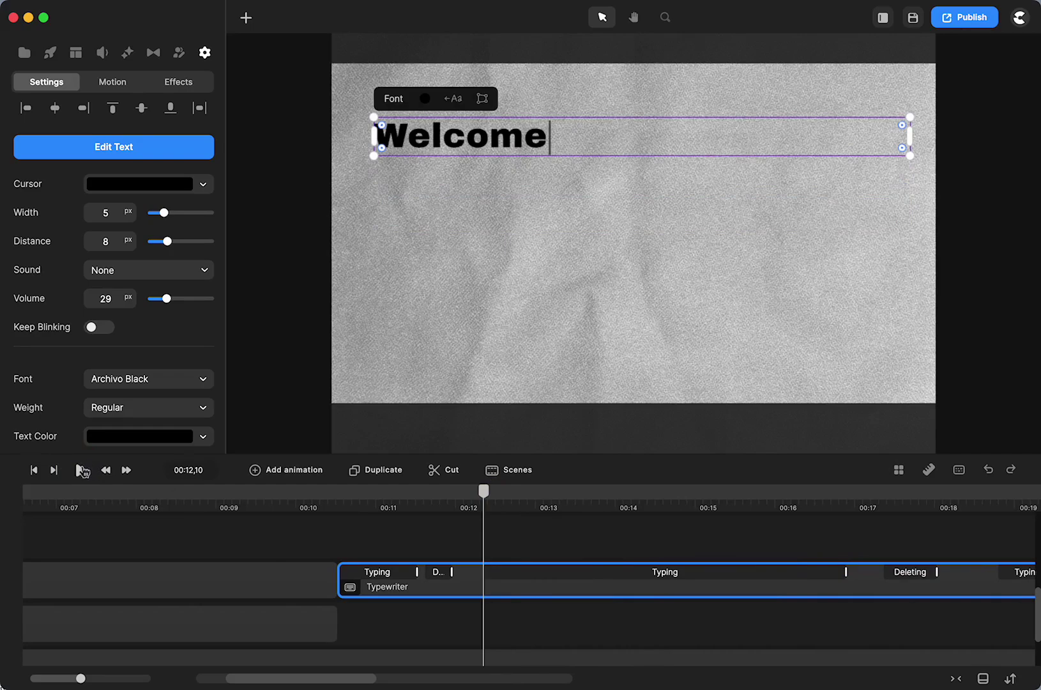
left_click(79, 471)
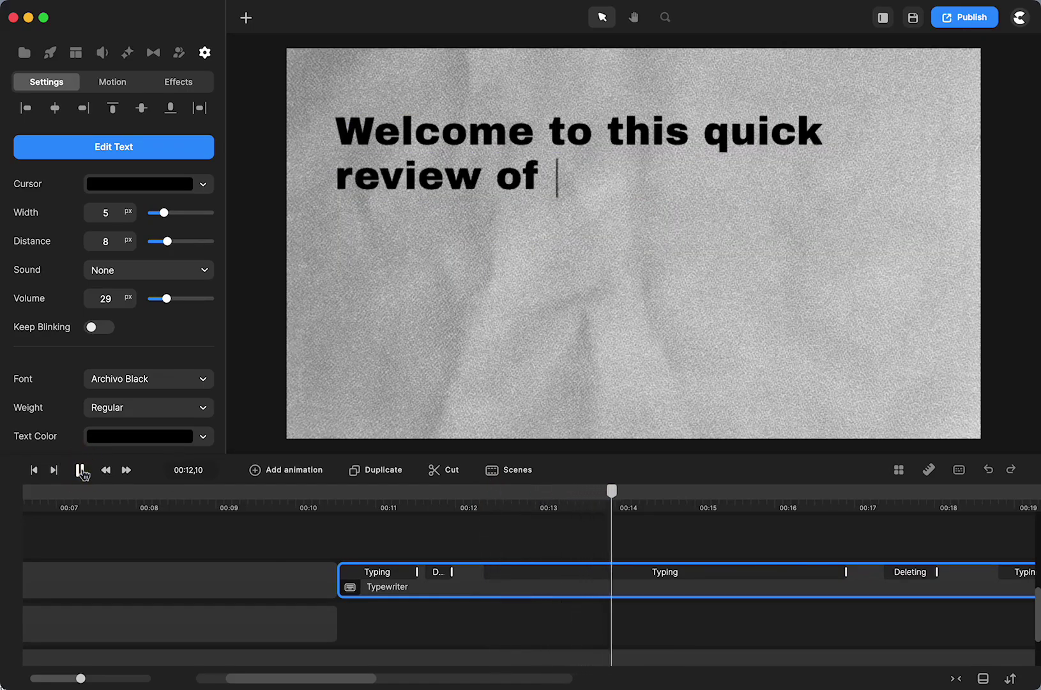
left_click(81, 470)
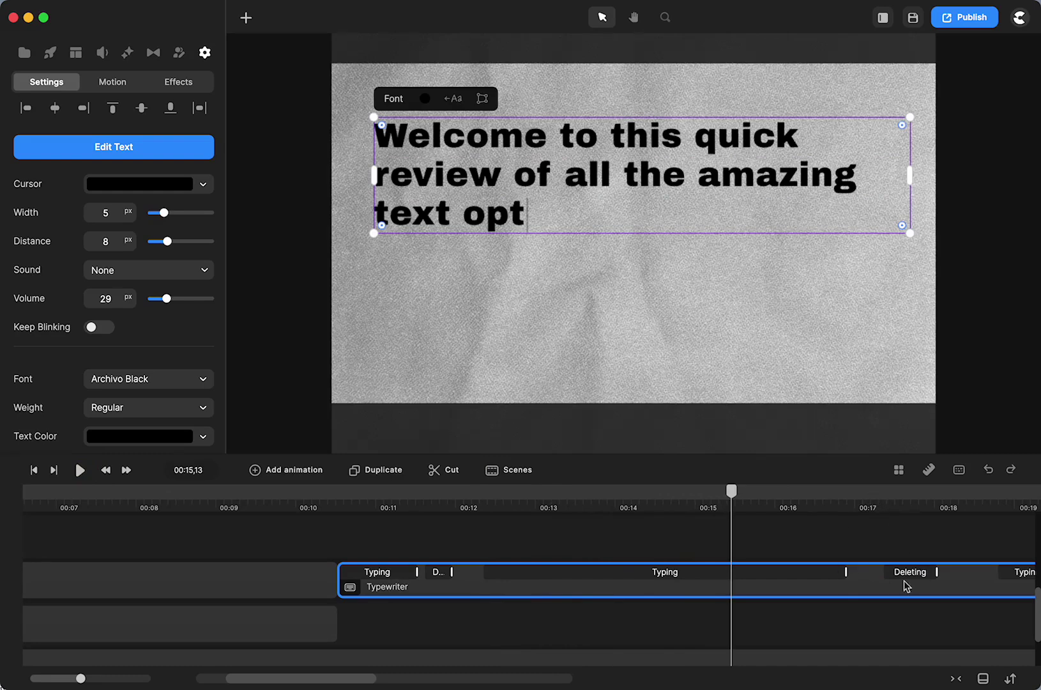
left_click_drag(845, 572, 687, 584)
left_click(921, 501)
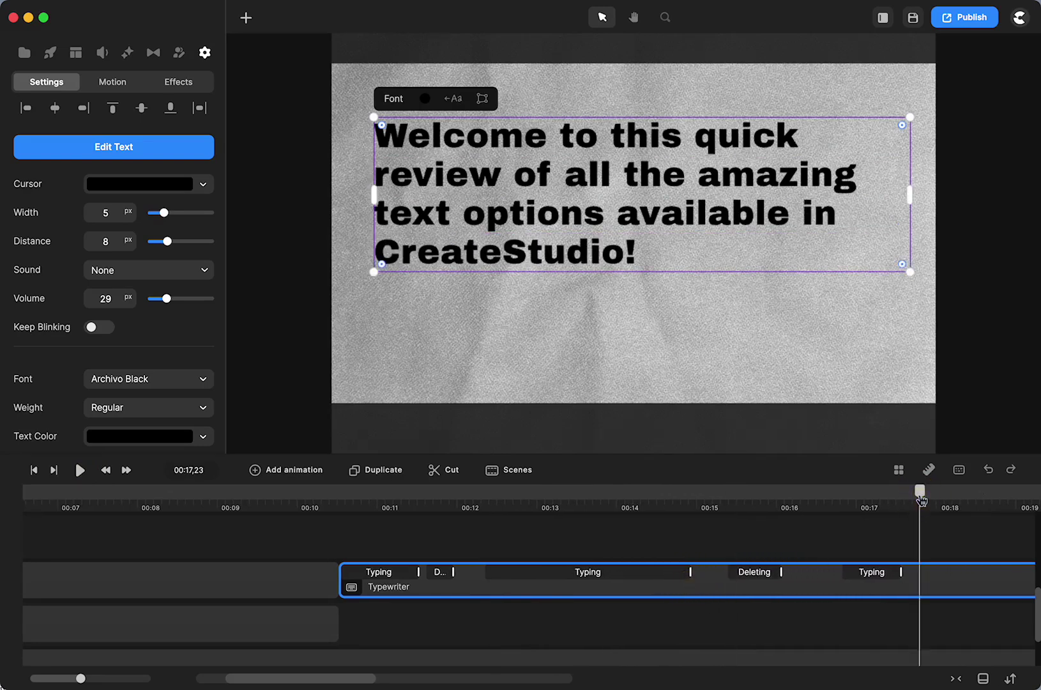
left_click(627, 213)
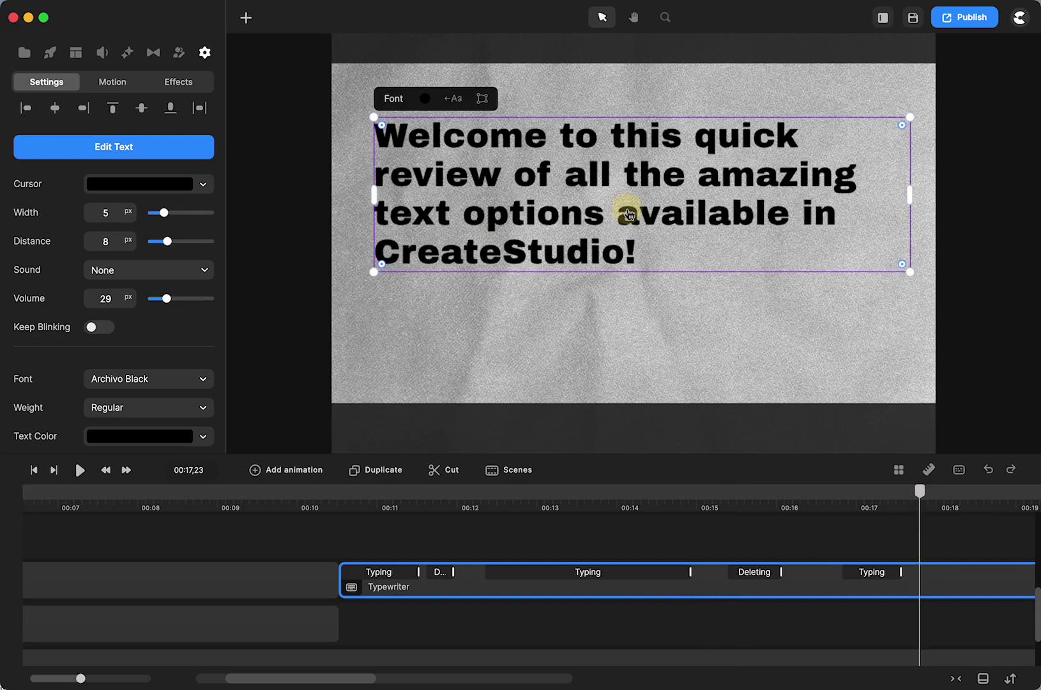
- Open the sentence list and delete the last two letters of the first sentence 'Welcomr'
left_click(115, 149)
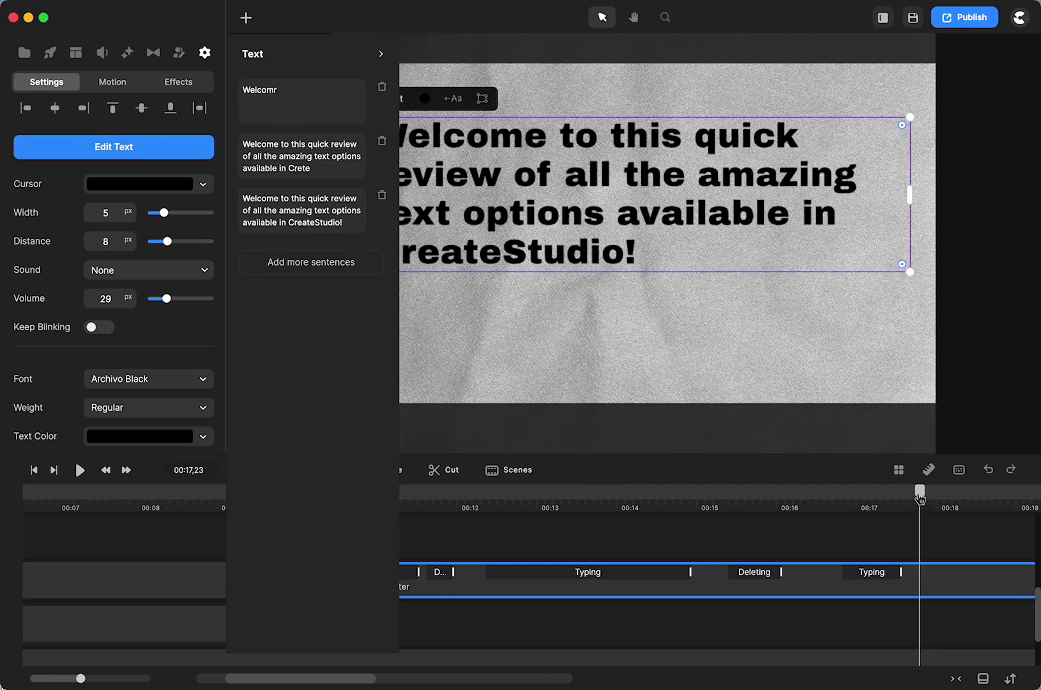
left_click_drag(920, 490, 414, 572)
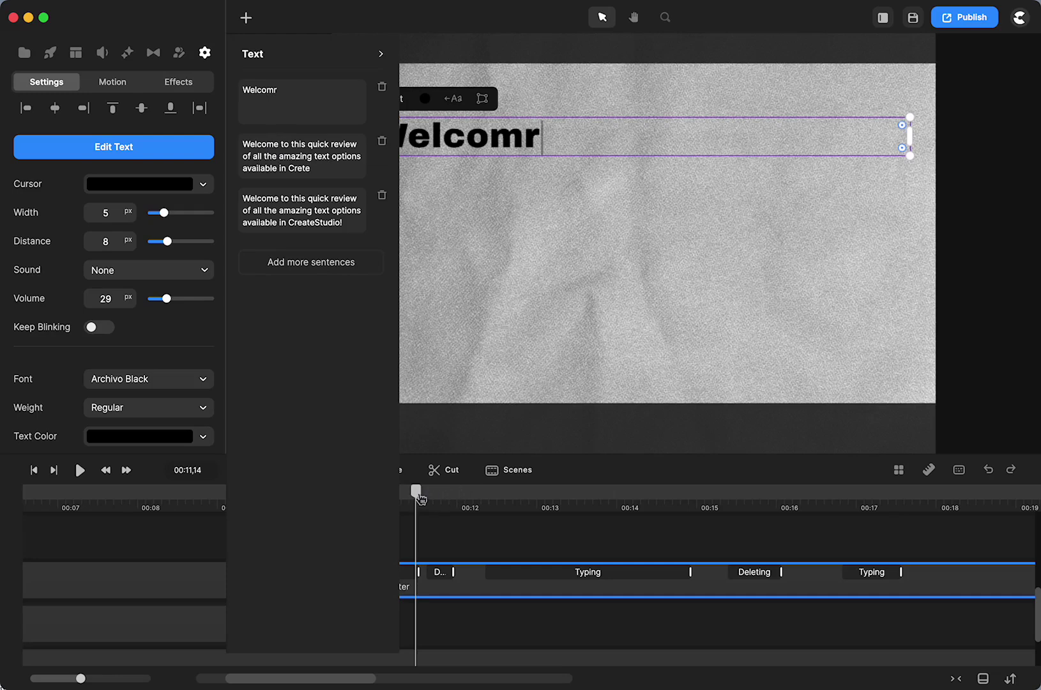
left_click_drag(418, 498, 478, 496)
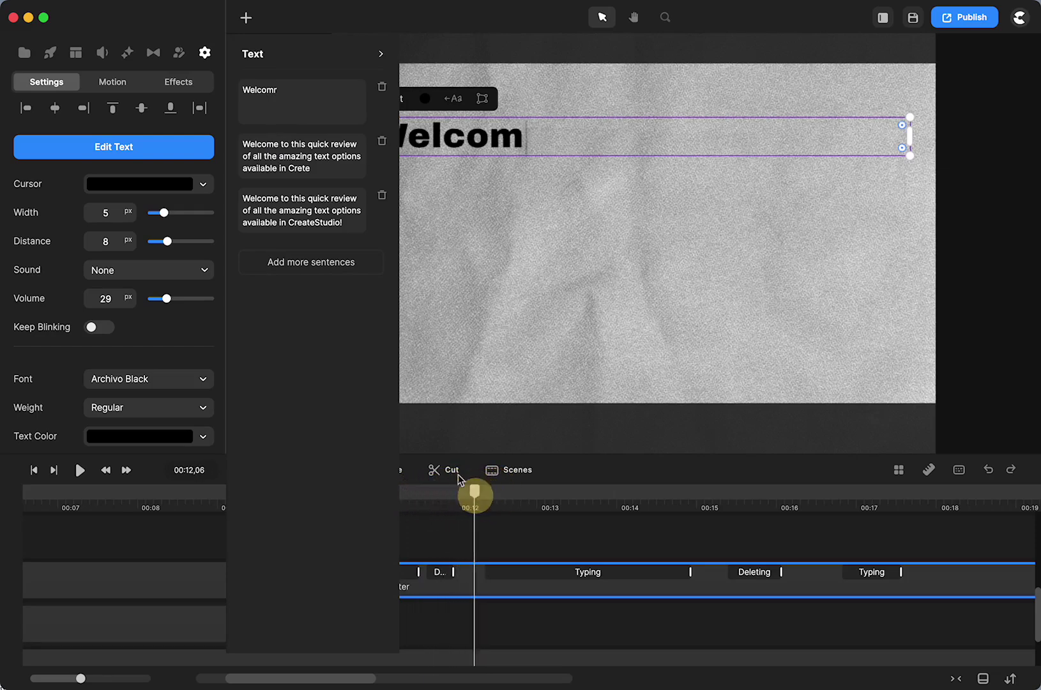
left_click(279, 91)
key("BackSpace")
key("BackSpace")
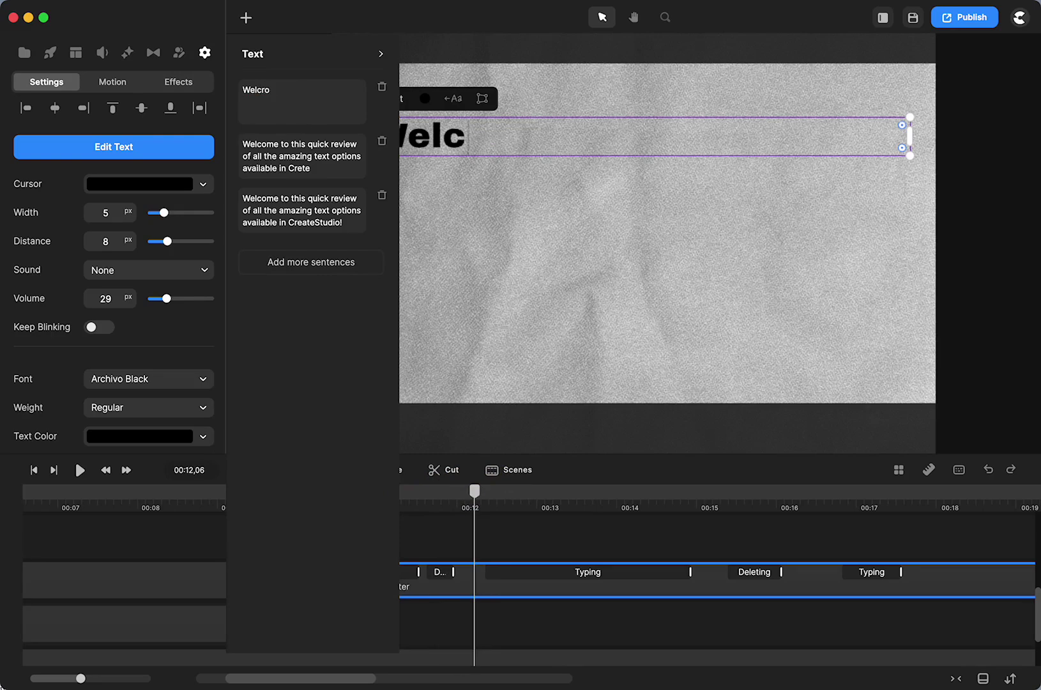
left_click_drag(474, 492, 522, 530)
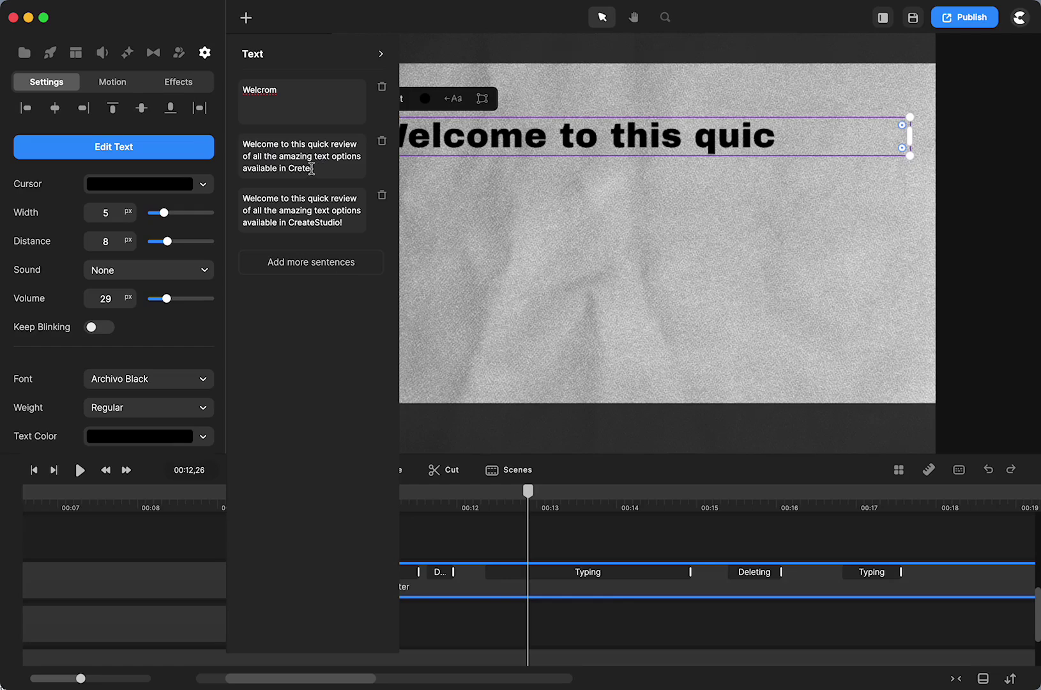
- Paste the second sentence over the third and fix its ending to 'available in Create!'
left_click_drag(528, 492, 714, 503)
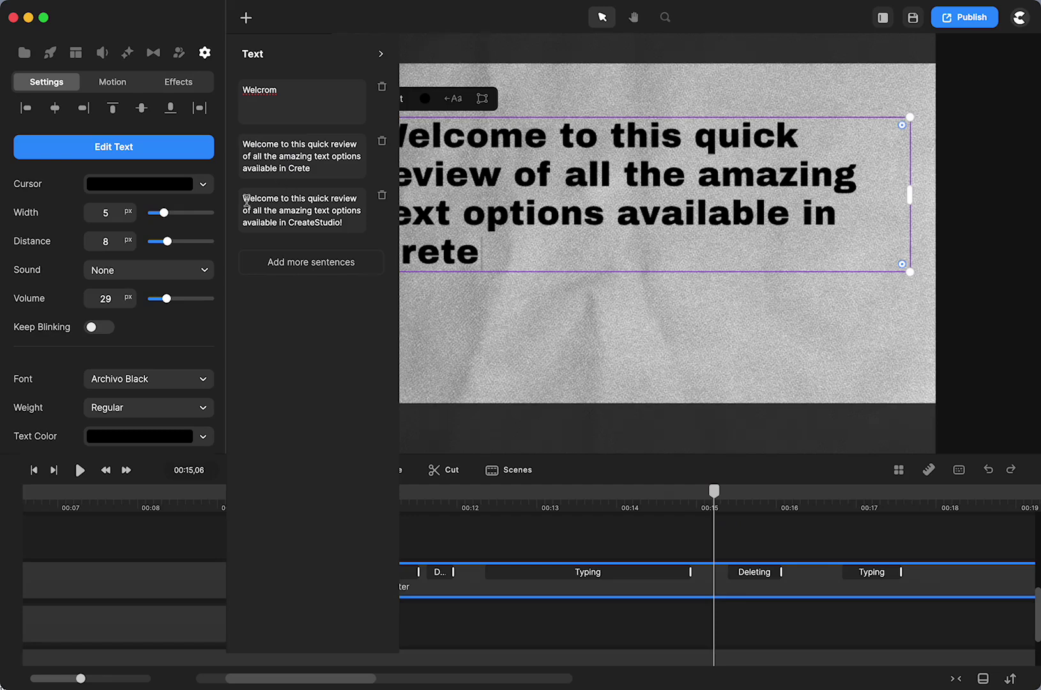
left_click_drag(313, 168, 237, 143)
key("super+c")
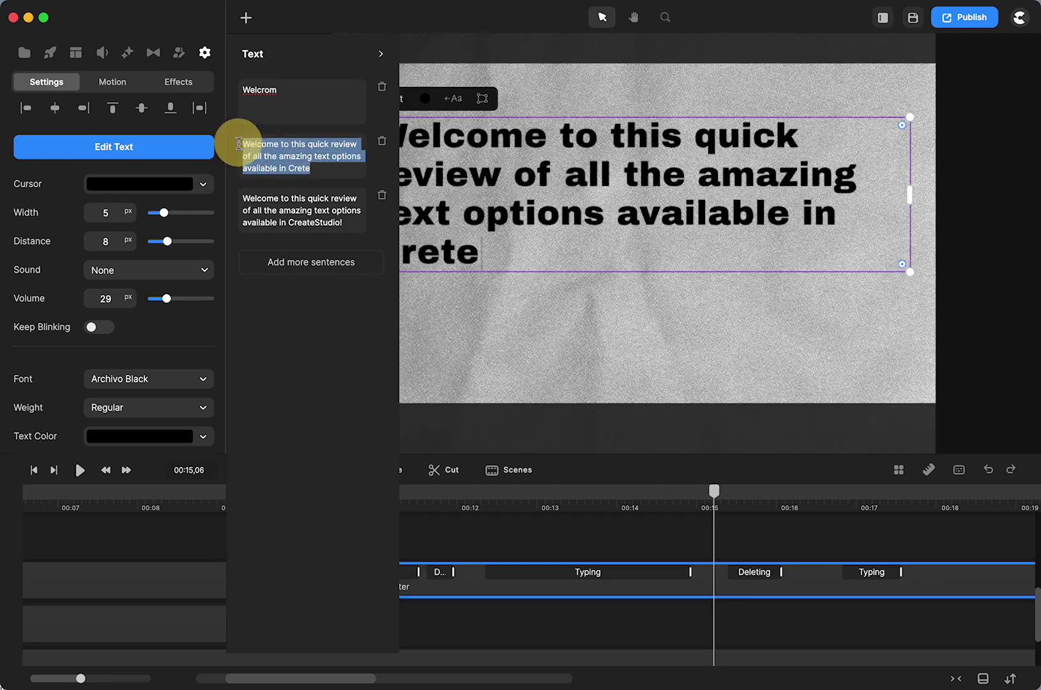
left_click_drag(351, 223, 239, 191)
key("super+v")
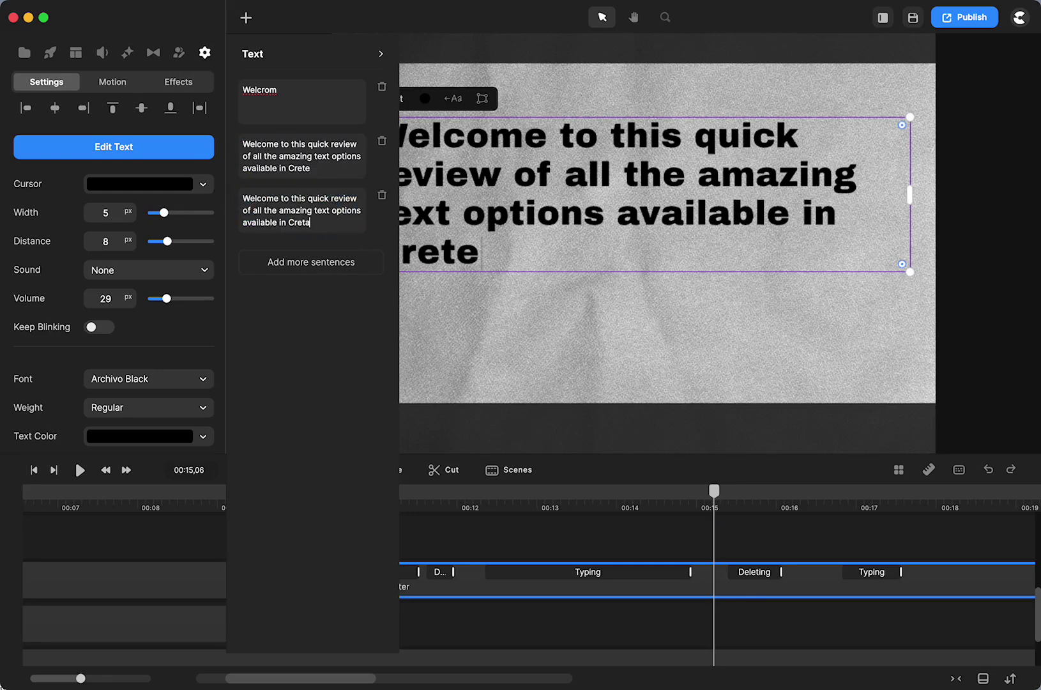
key("BackSpace")
key("BackSpace")
type("ate")
left_click_drag(716, 496, 789, 504)
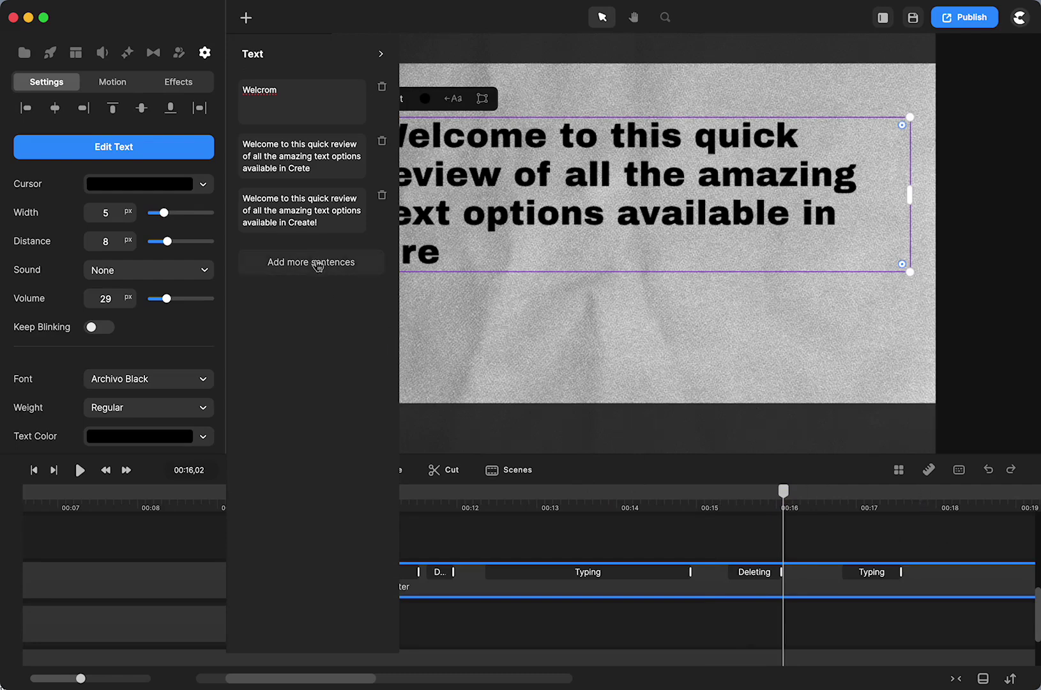
- Append ' Studio! It' to the third sentence so it ends 'Create Studio! It'
left_click(330, 222)
type("Studio! Itz")
left_click_drag(783, 492, 932, 527)
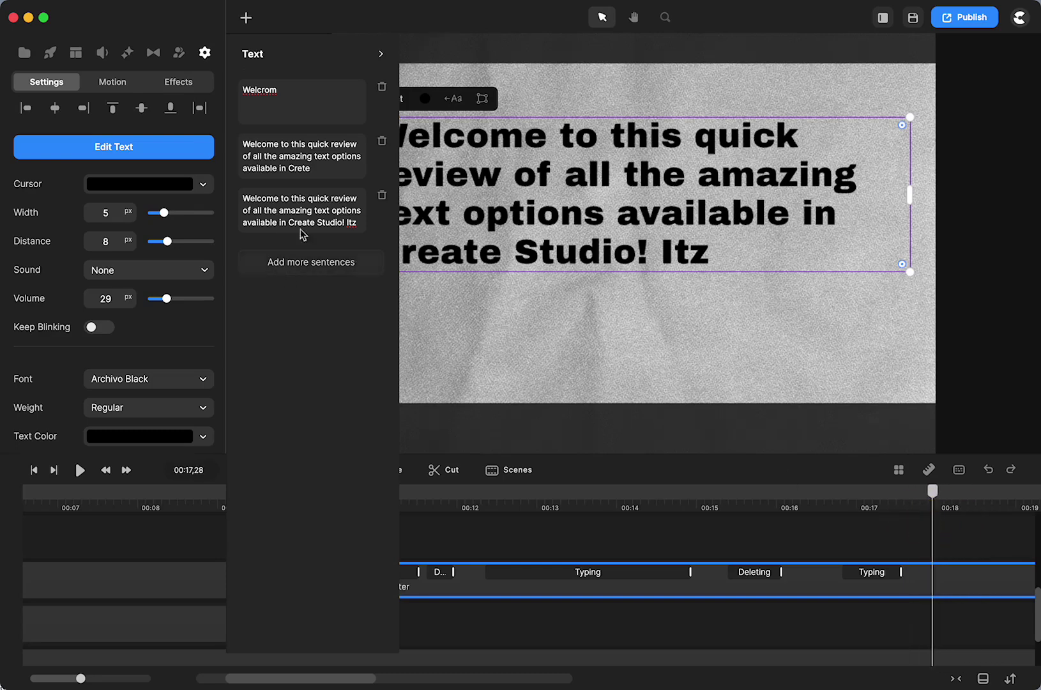
- Add a fourth sentence containing a copy of the third sentence's text
left_click_drag(243, 199, 383, 235)
key("super+c")
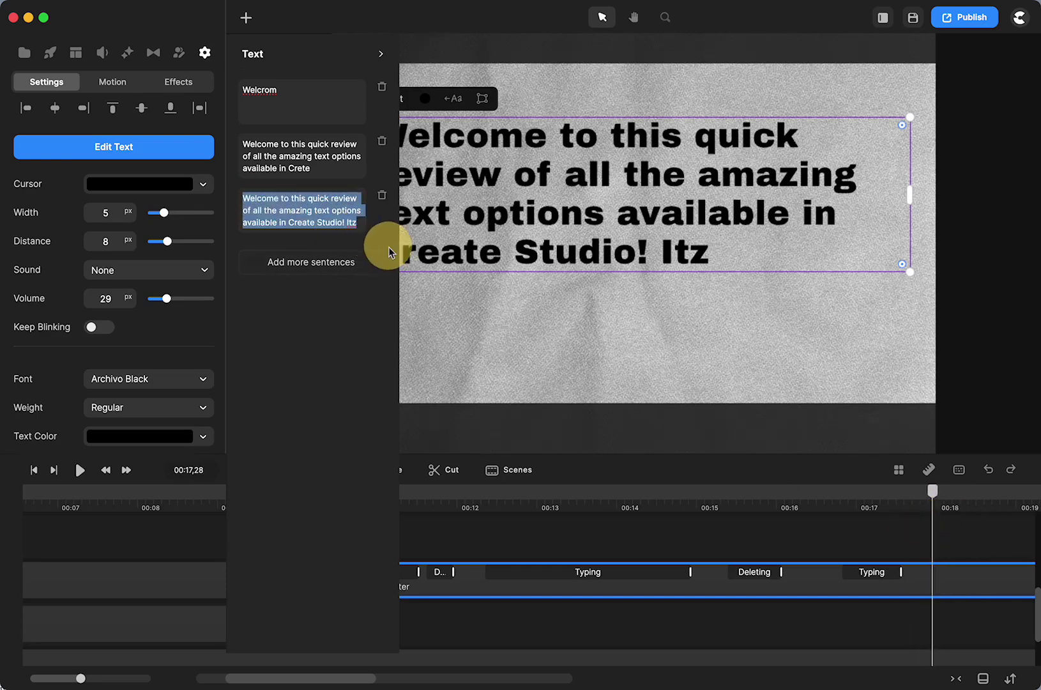
left_click(298, 268)
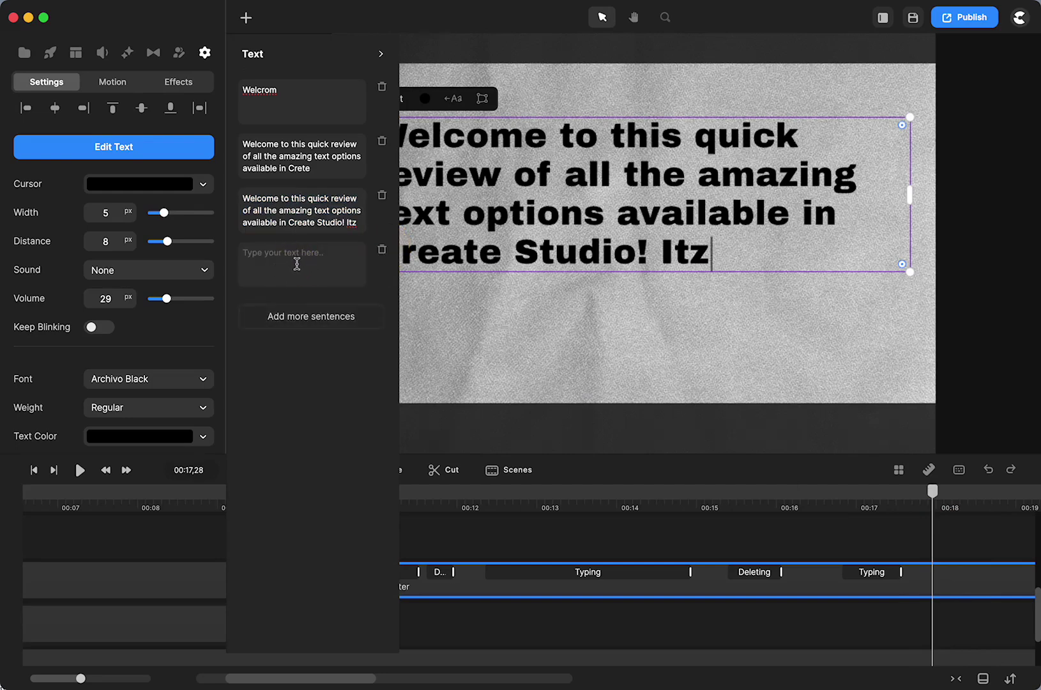
left_click(297, 264)
key("super+v")
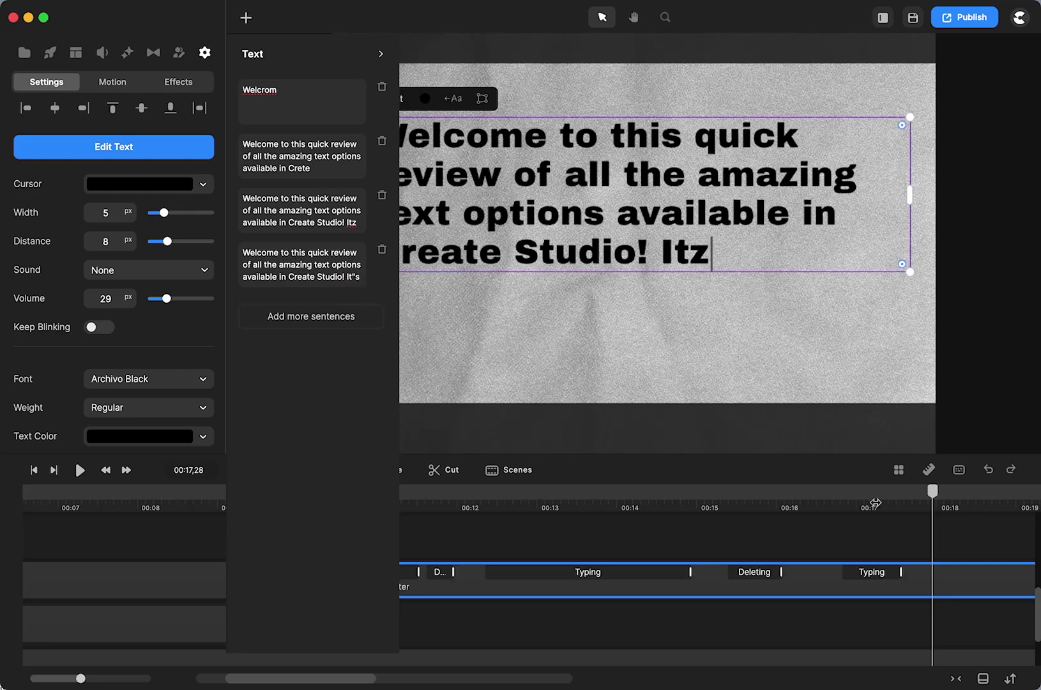
left_click_drag(937, 504, 713, 524)
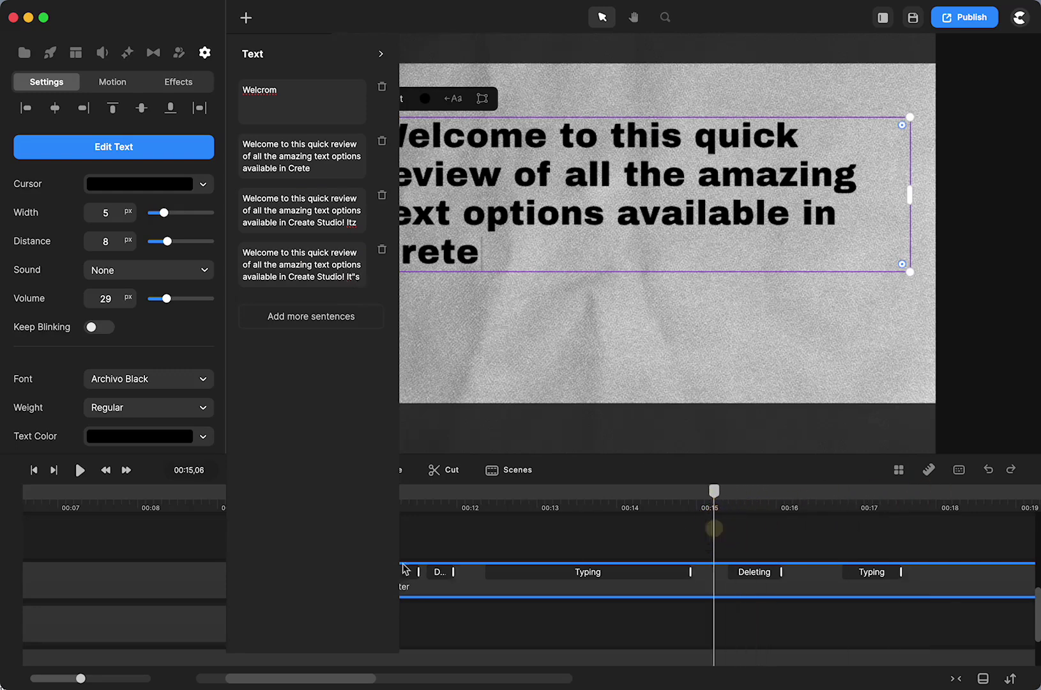
- Move the last Deleting and Typing blocks earlier and replay from 00:17,09 to see 'It"s'
left_click(80, 471)
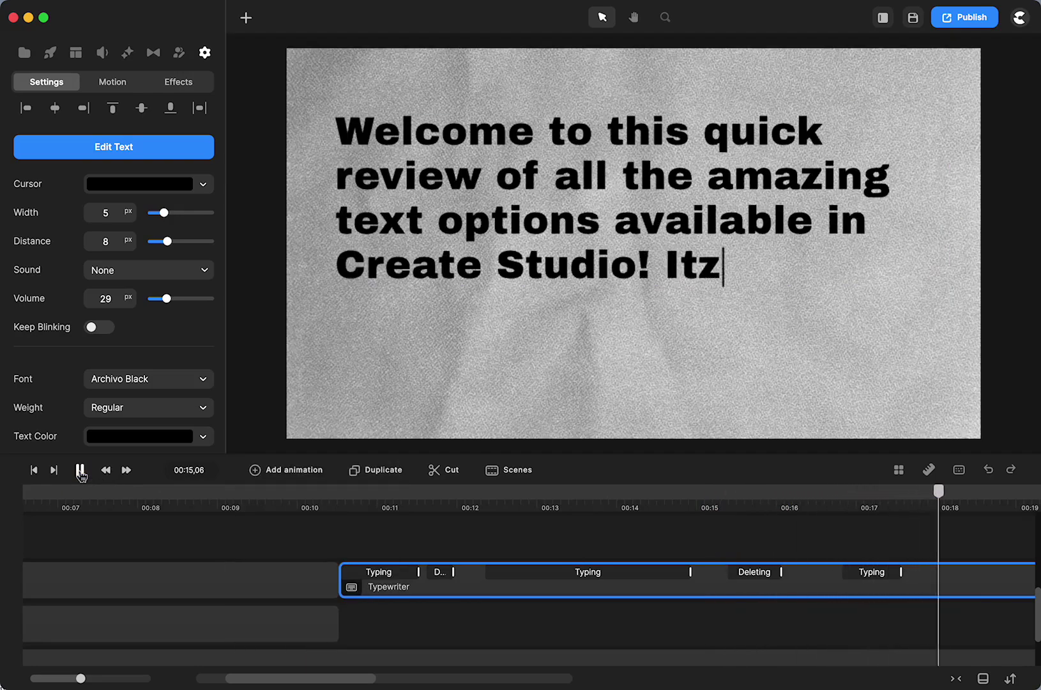
left_click(80, 470)
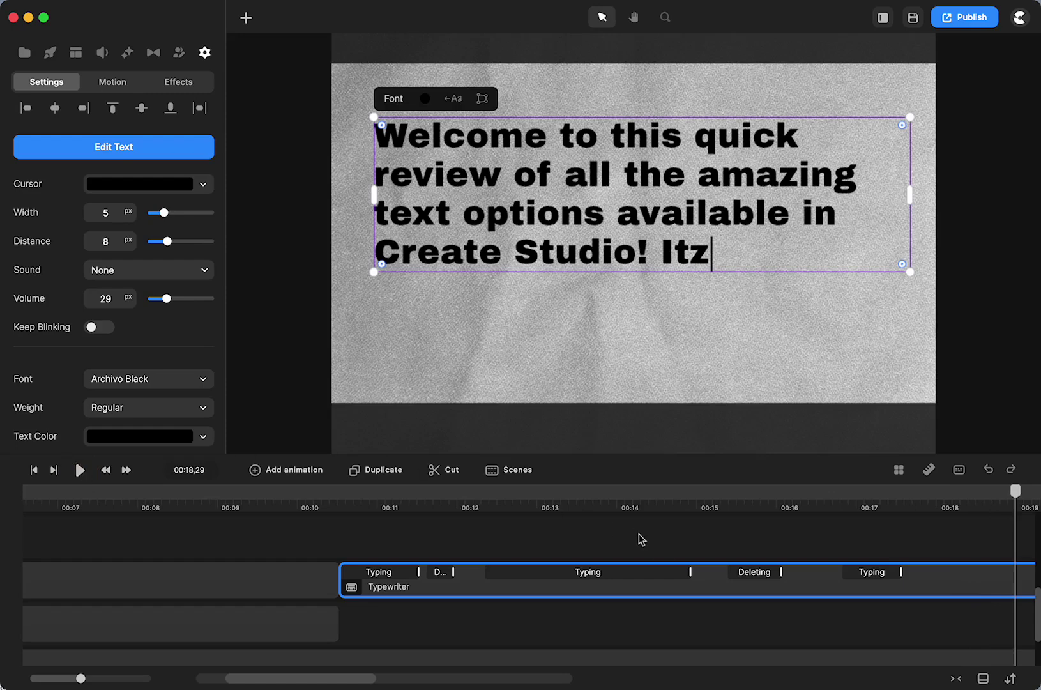
scroll(697, 584, "right", 3)
scroll(696, 585, "right", 1)
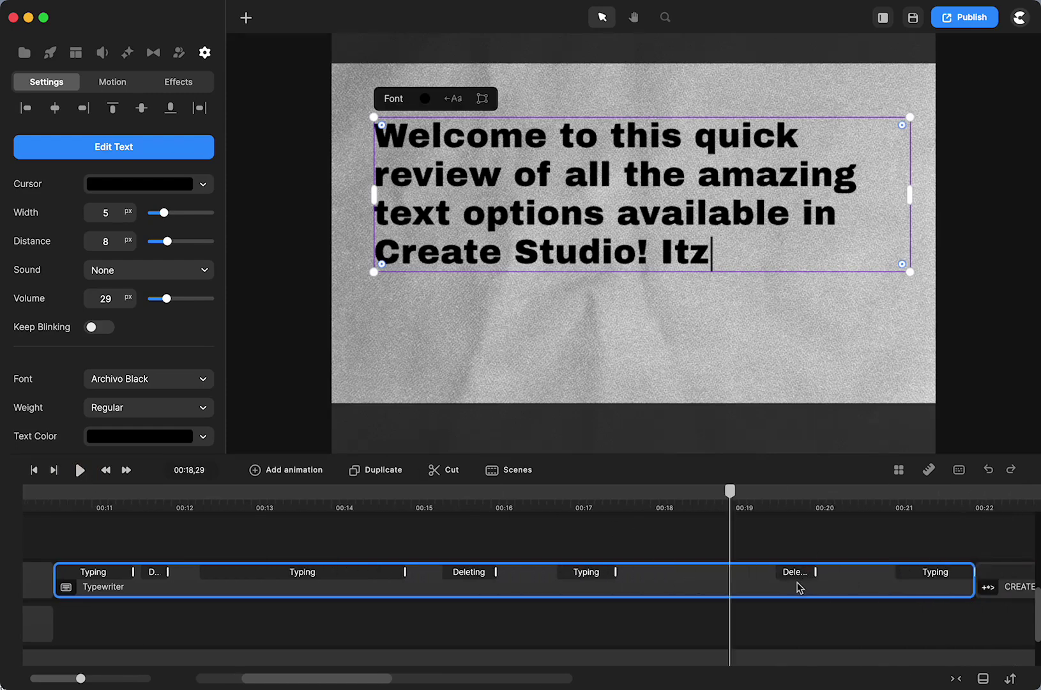
left_click_drag(799, 578, 650, 587)
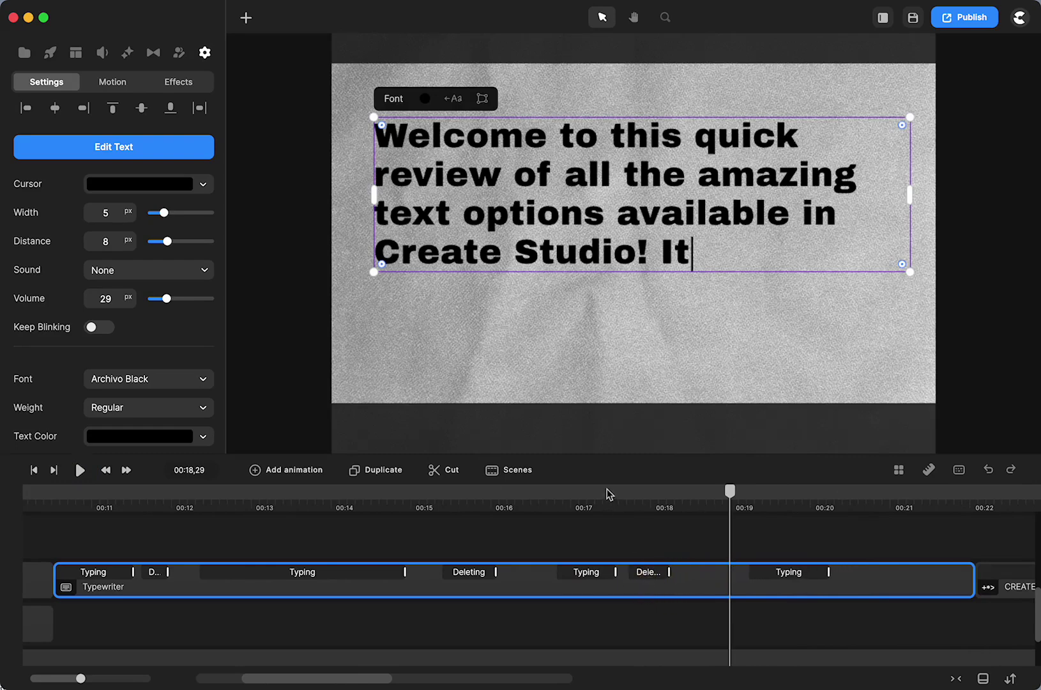
left_click_drag(793, 577, 724, 587)
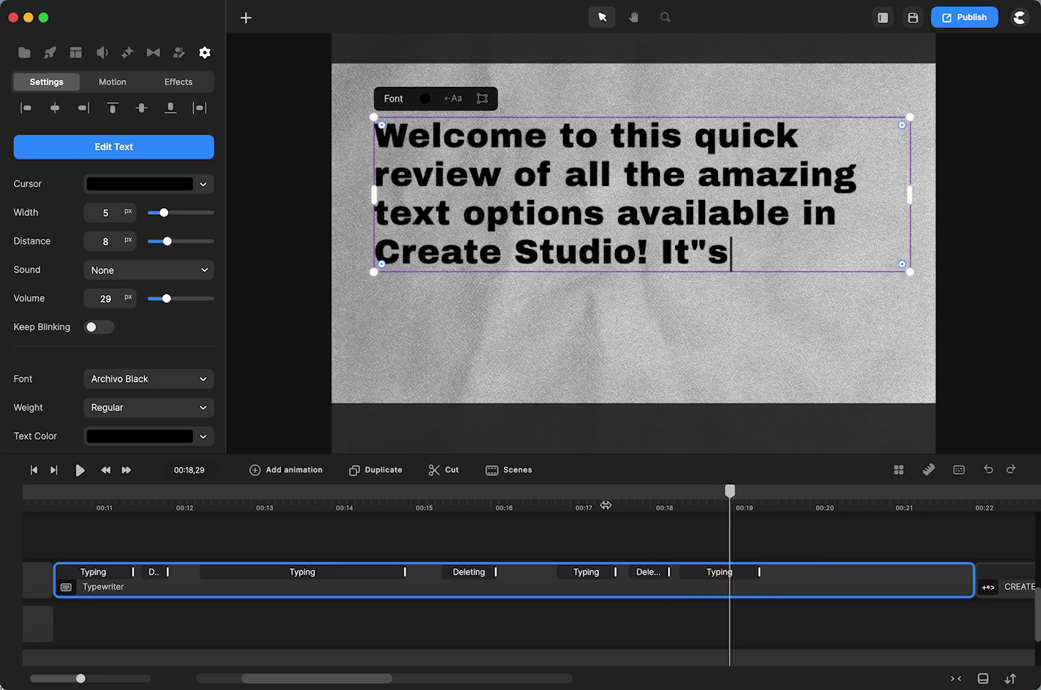
left_click(597, 503)
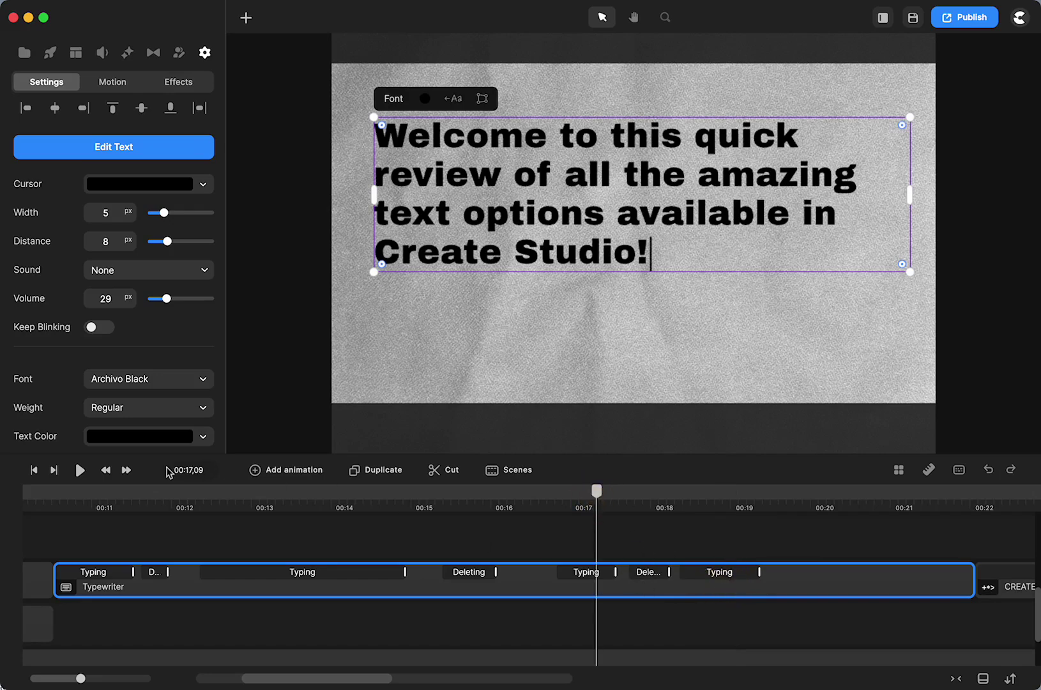
left_click(79, 471)
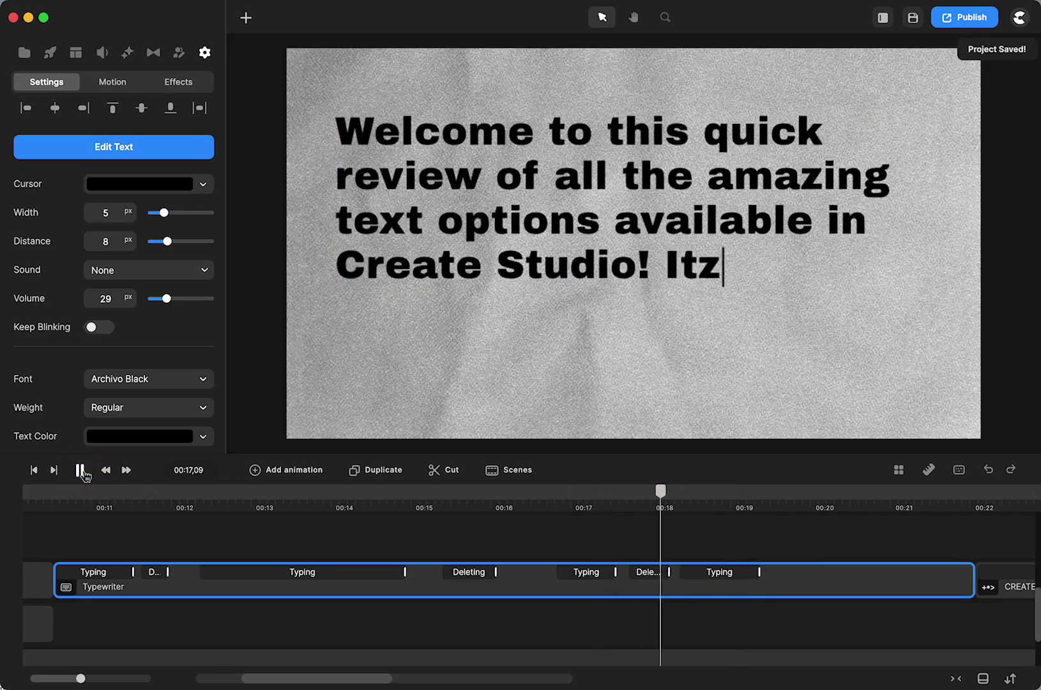
left_click(79, 471)
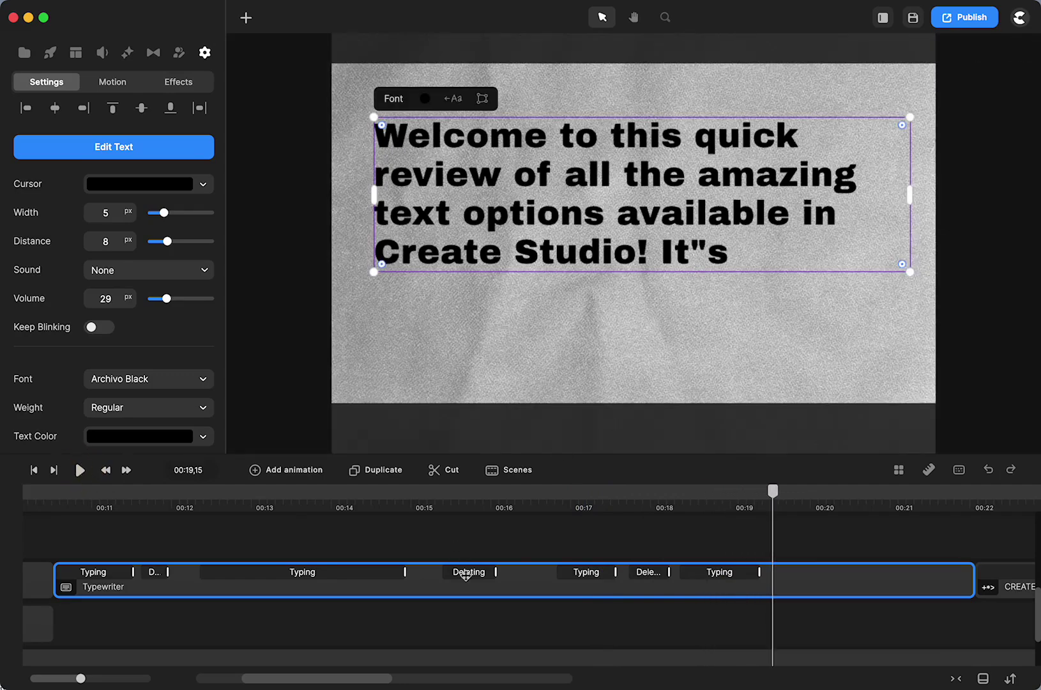
scroll(470, 577, "right", 6)
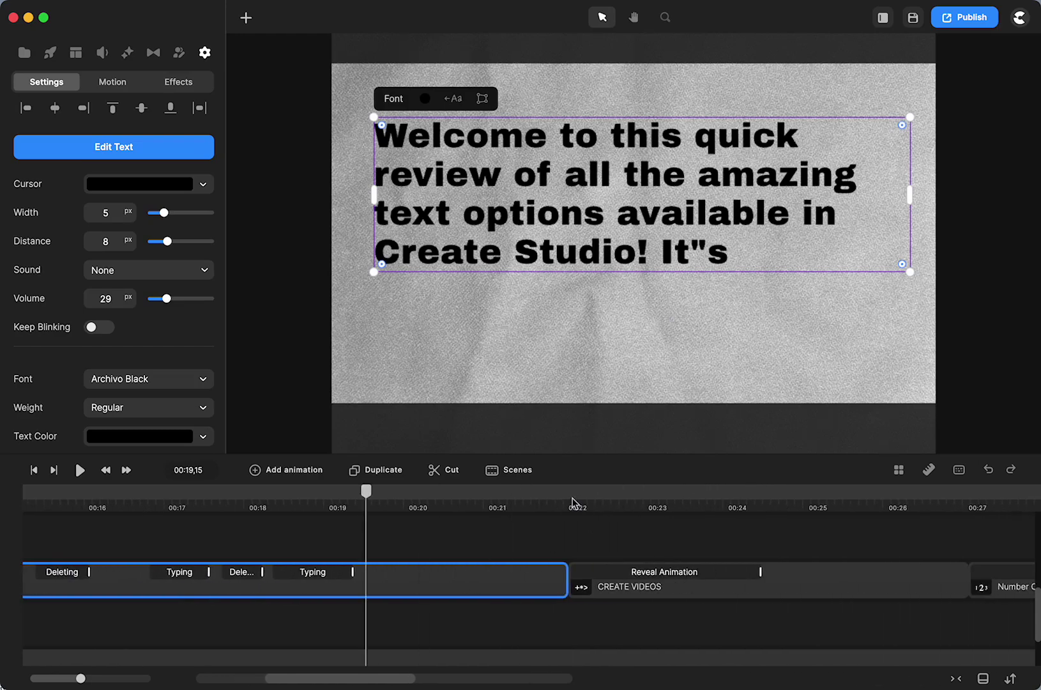
- Preview the CREATE VIDEOS reveal and change its colour from purple to blue
left_click(574, 504)
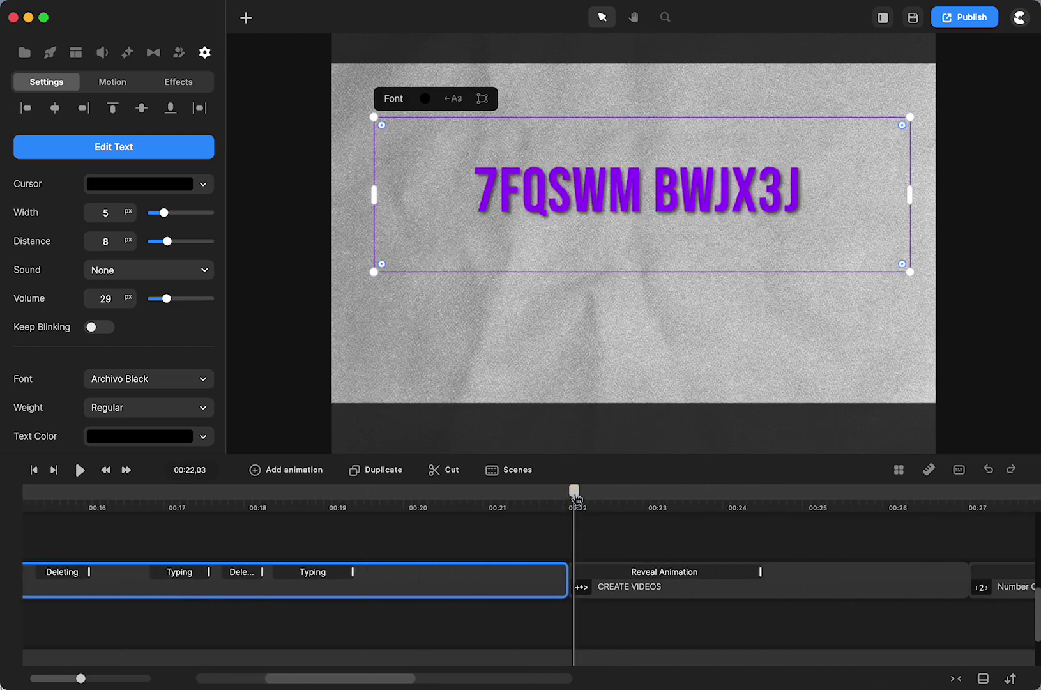
left_click(80, 470)
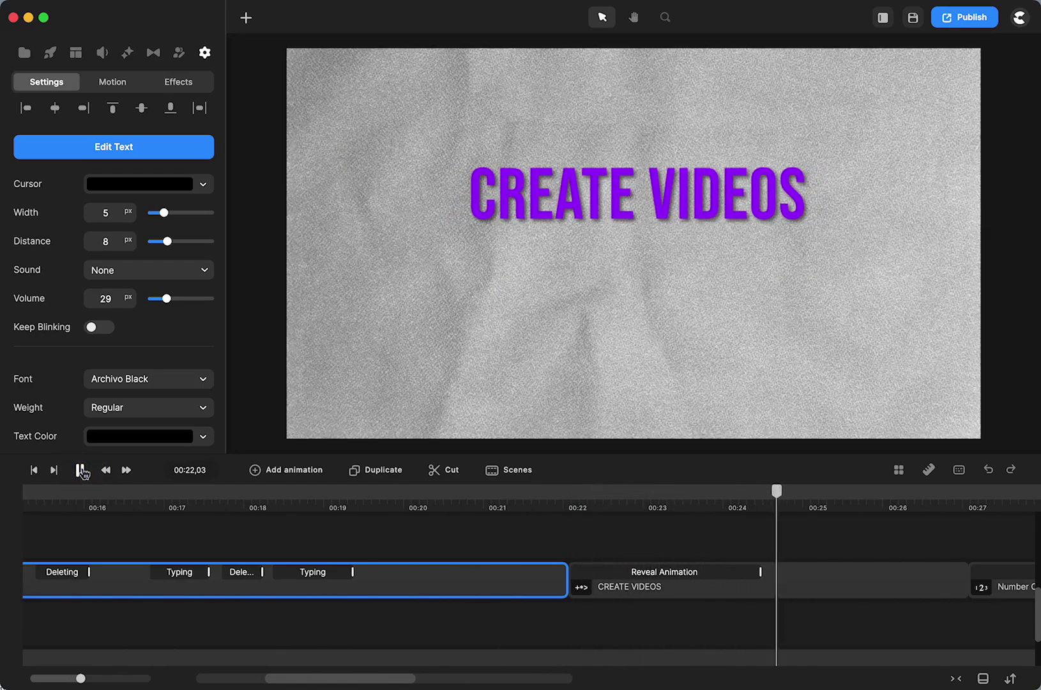
left_click(80, 470)
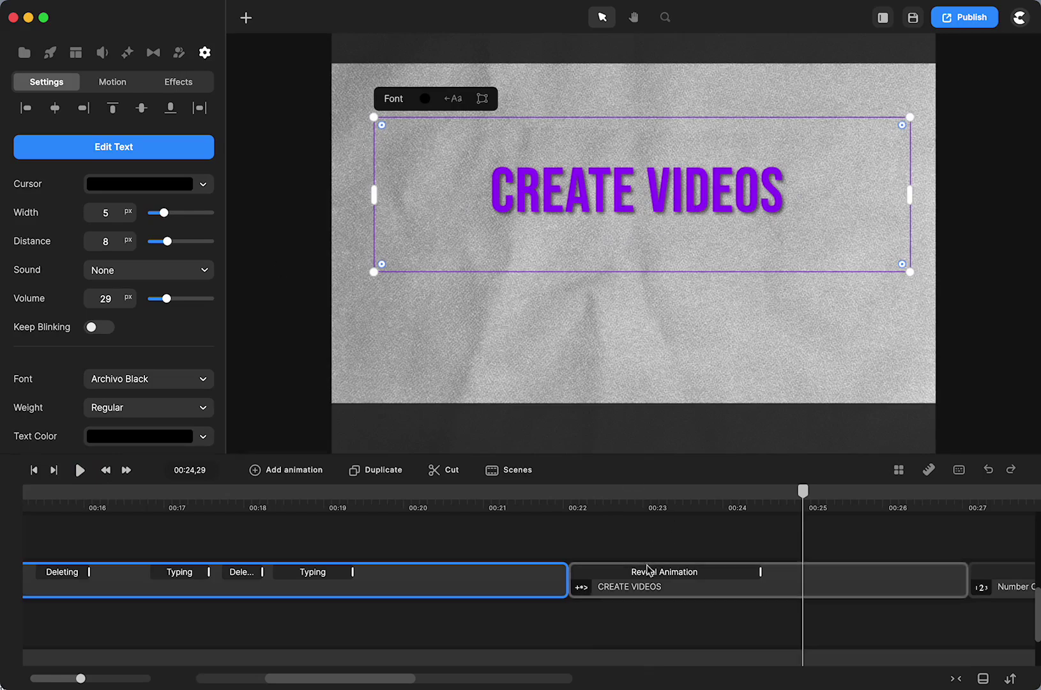
left_click(596, 588)
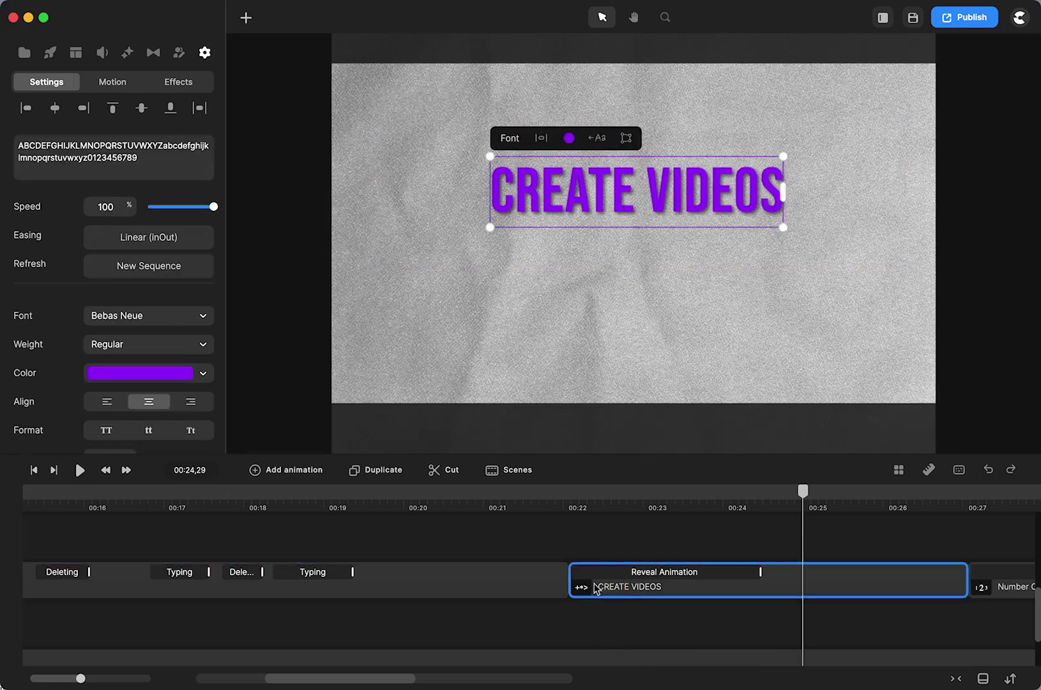
left_click(203, 373)
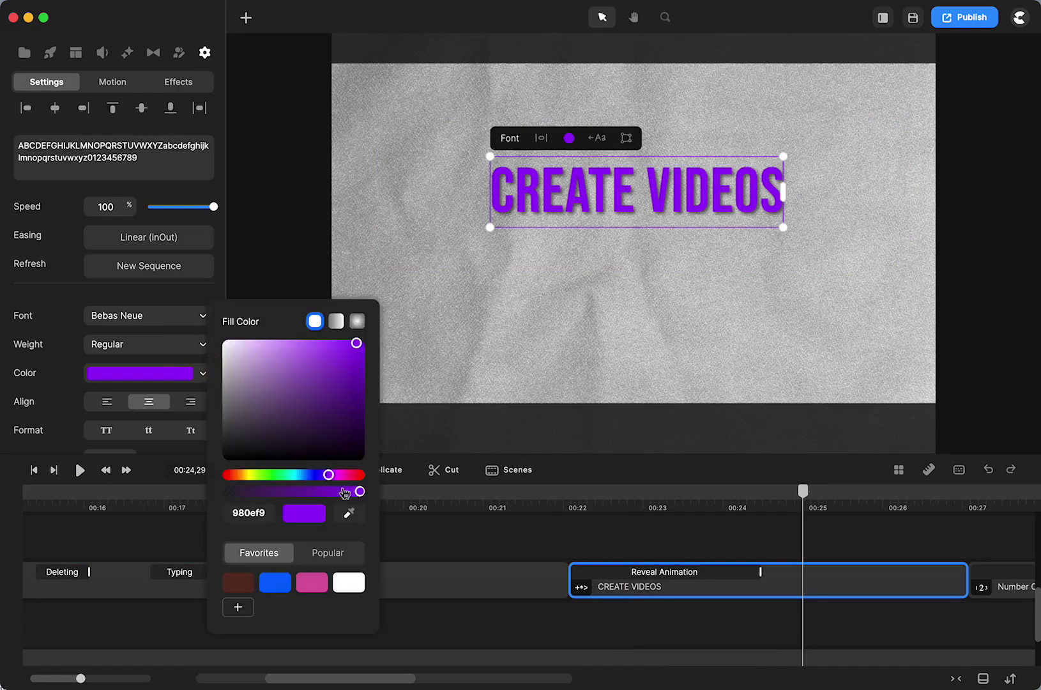
left_click_drag(319, 475, 313, 476)
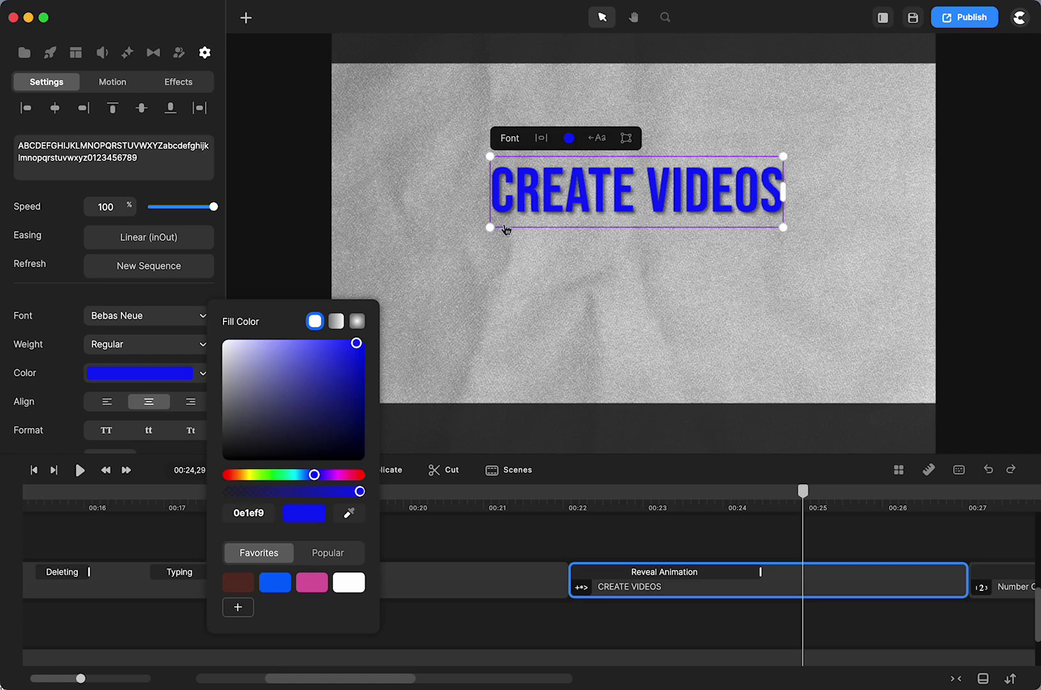
- Enlarge the CREATE VIDEOS text box to scale 290 and reposition it
left_click_drag(490, 227, 410, 311)
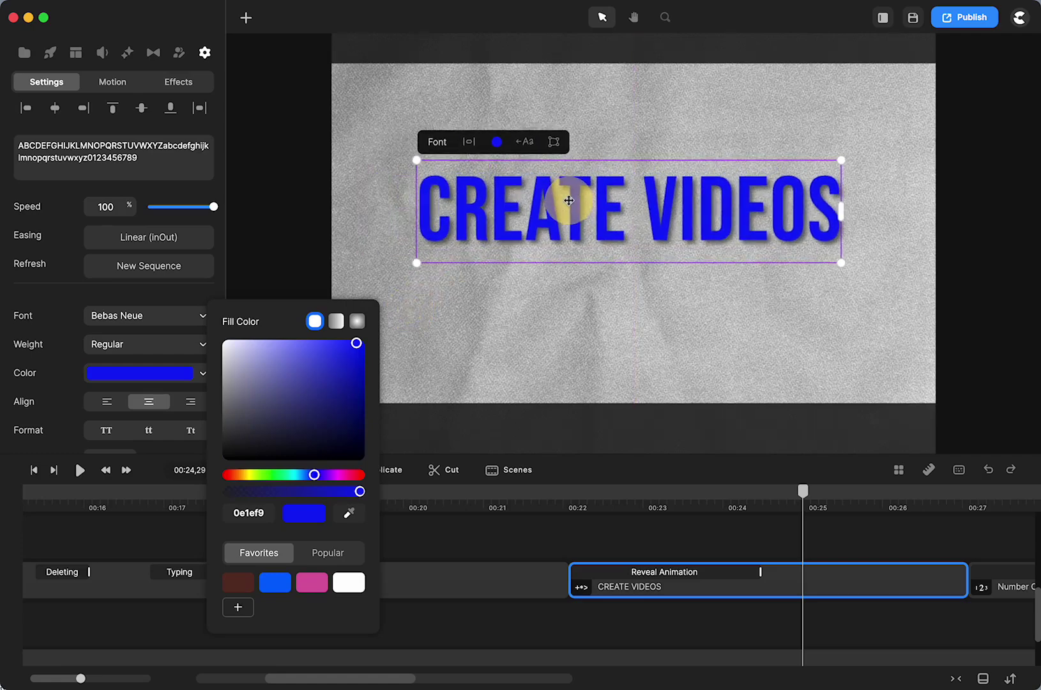
left_click_drag(568, 201, 568, 202)
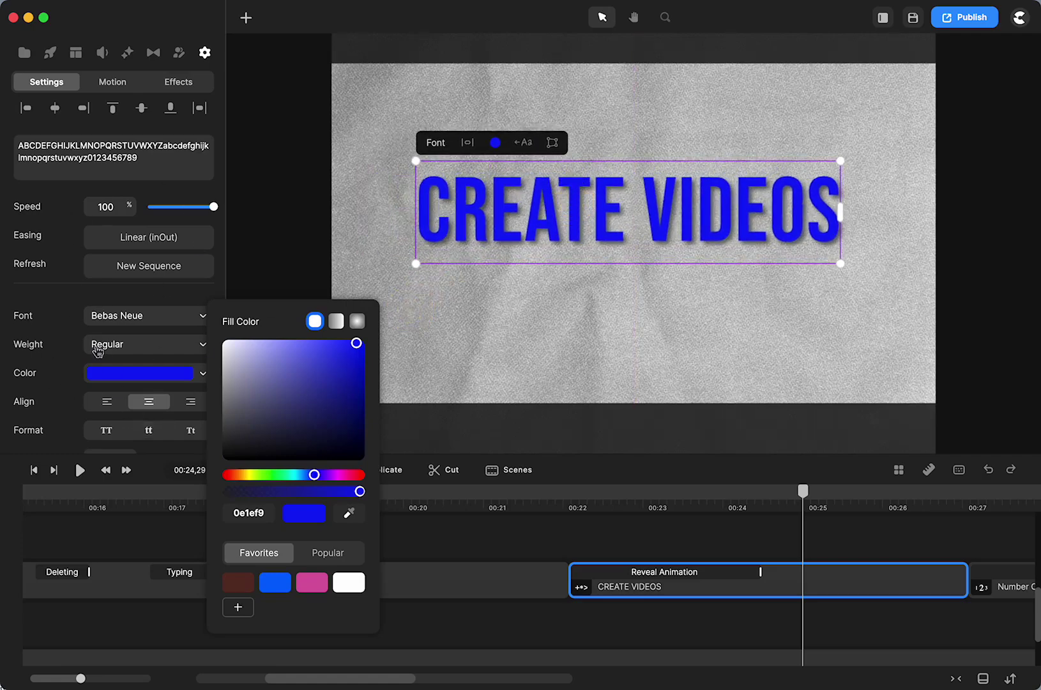
scroll(97, 352, "down", 8)
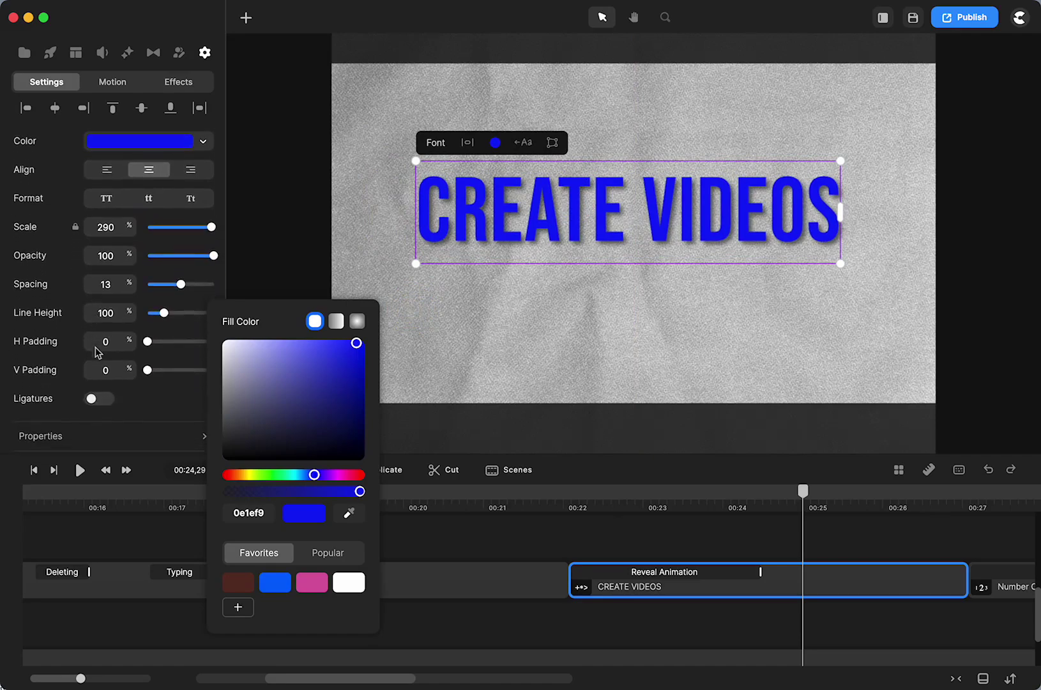
scroll(97, 351, "up", 8)
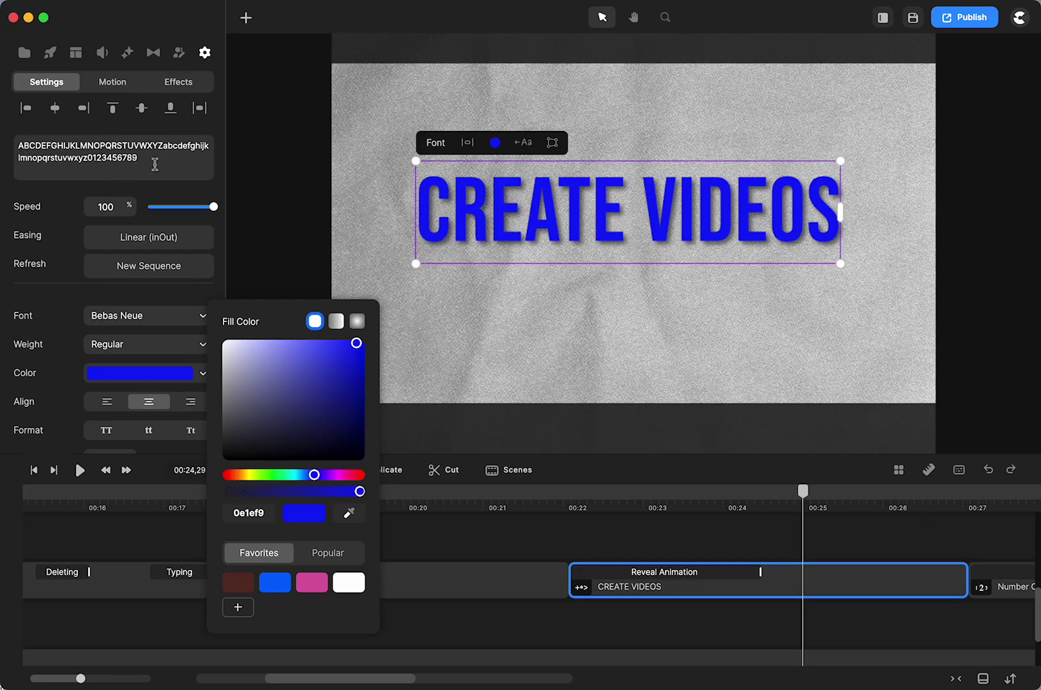
- Retype the reveal text as 'CREATESTUDIO' and preview the reveal
double_click(600, 220)
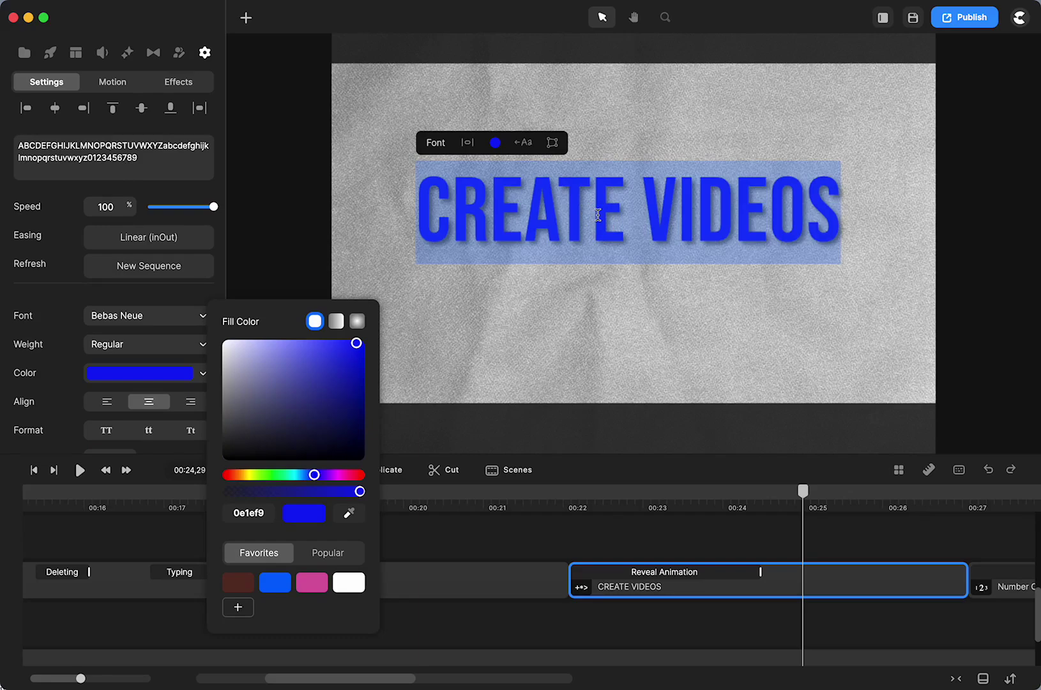
left_click(577, 492)
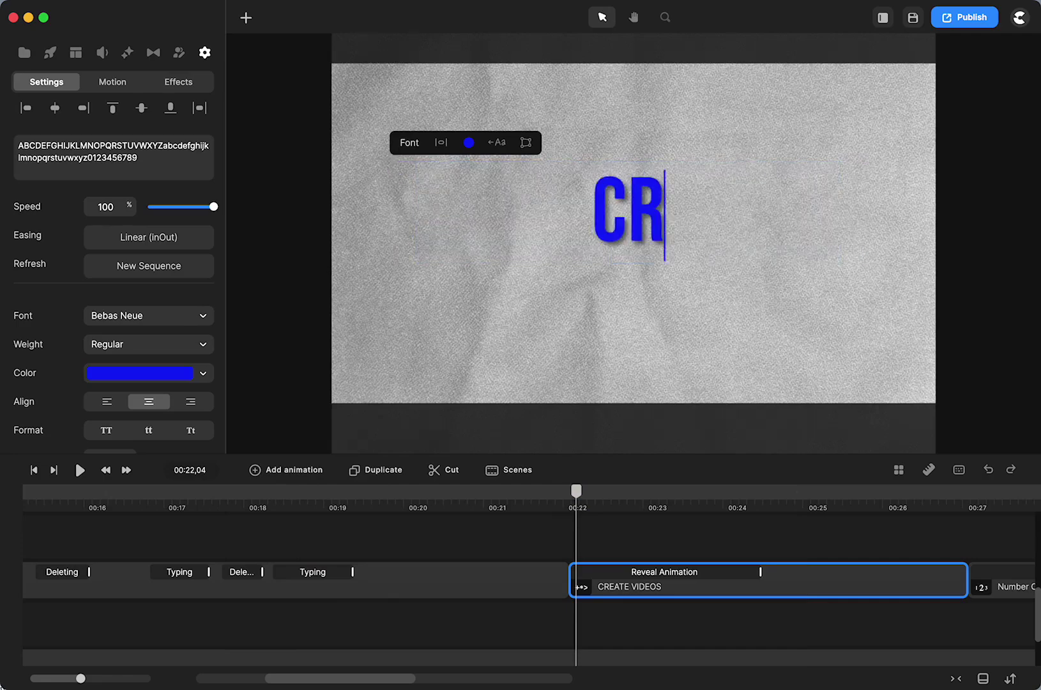
type("STUDIO")
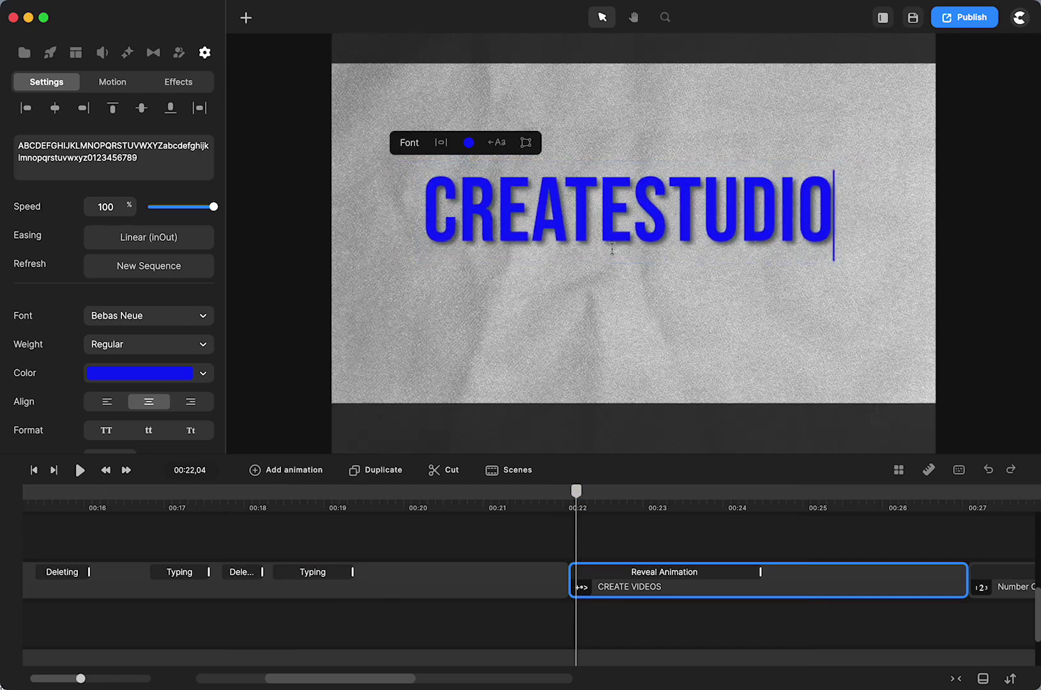
left_click(563, 493)
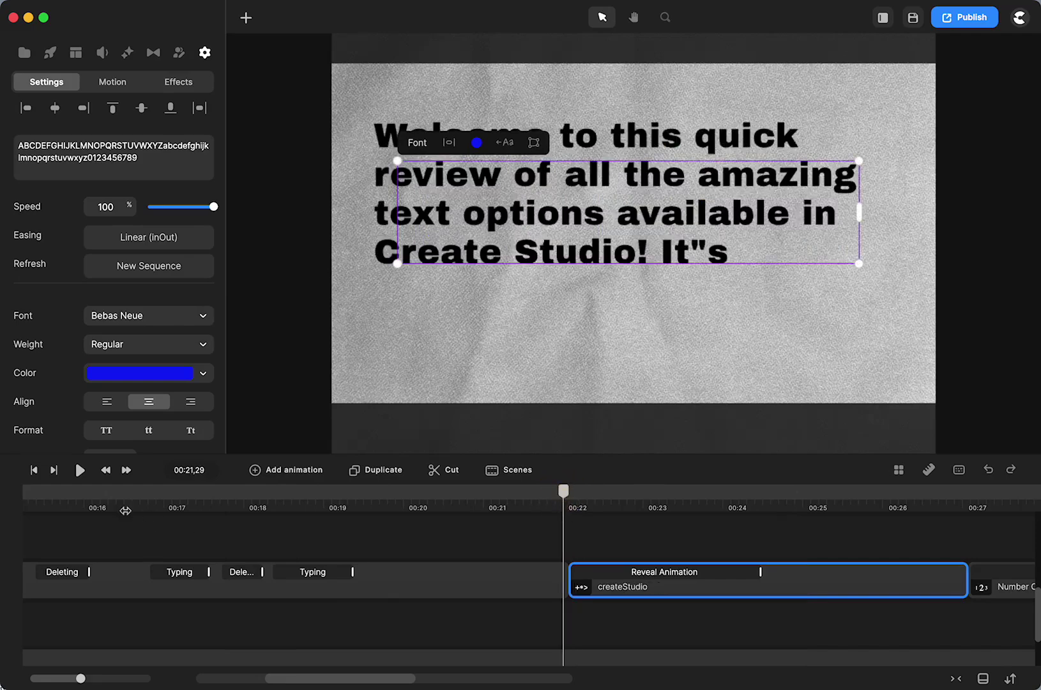
left_click(79, 470)
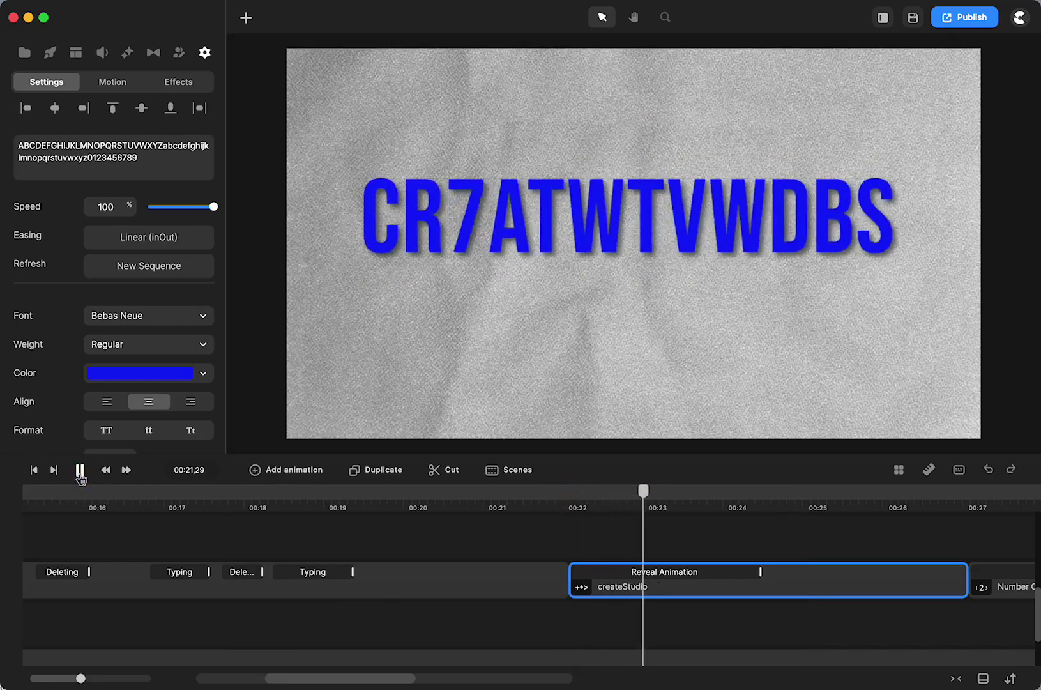
left_click(80, 471)
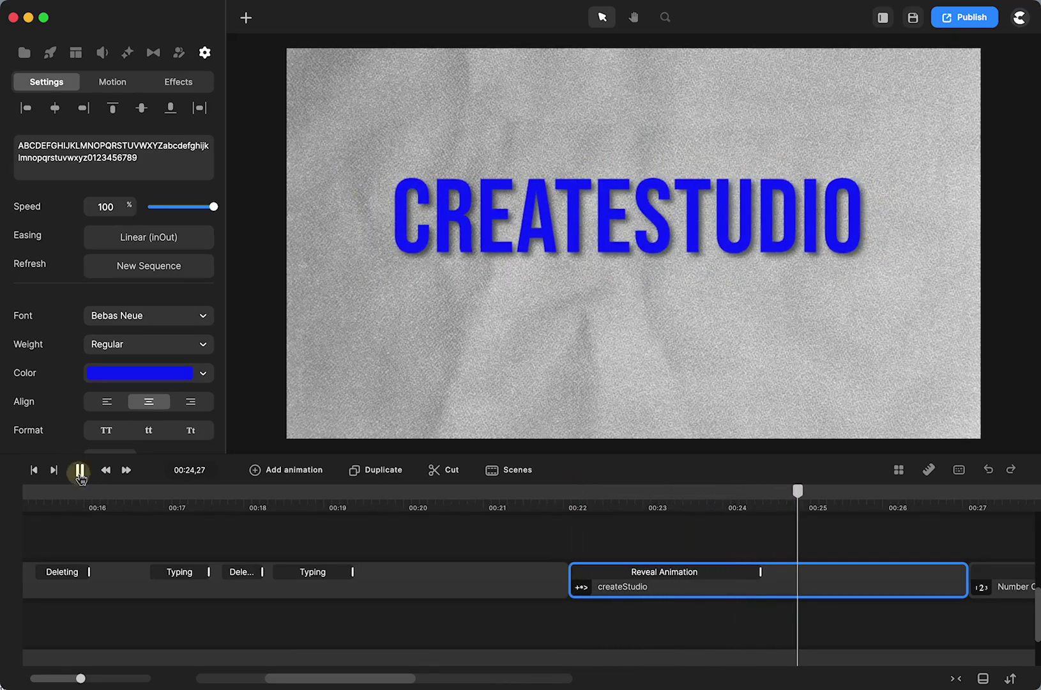
- Move the reveal marker left so the reveal finishes sooner, then replay it
mouse_move(760, 573)
left_mouse_down()
mouse_move(664, 579)
mouse_move(829, 581)
mouse_move(678, 594)
left_mouse_up()
left_click(577, 497)
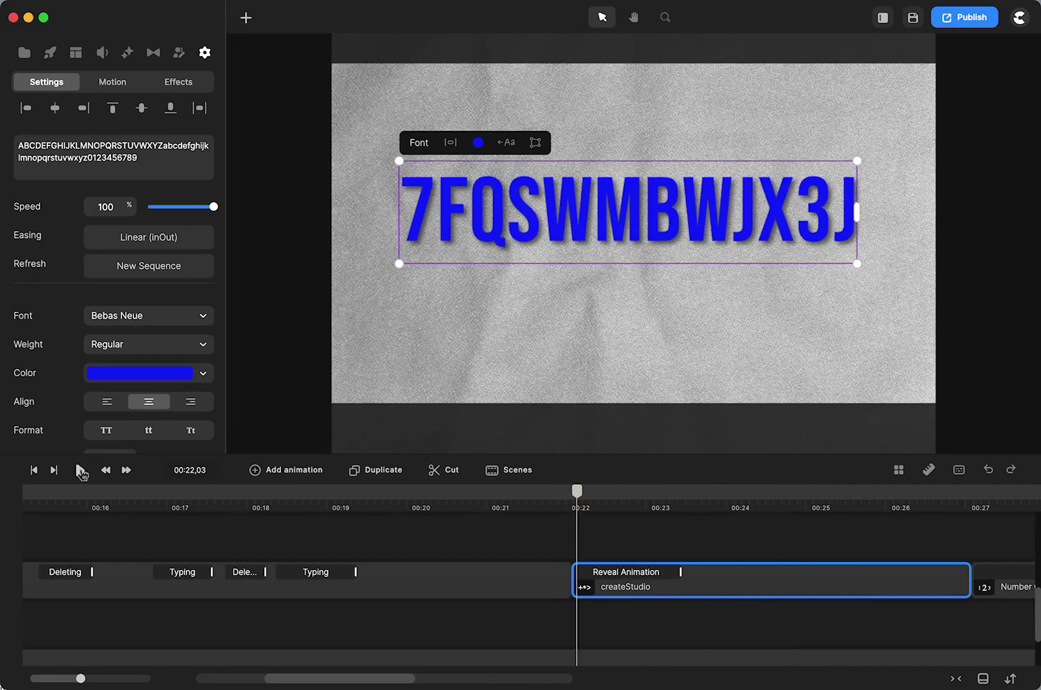
left_click(79, 470)
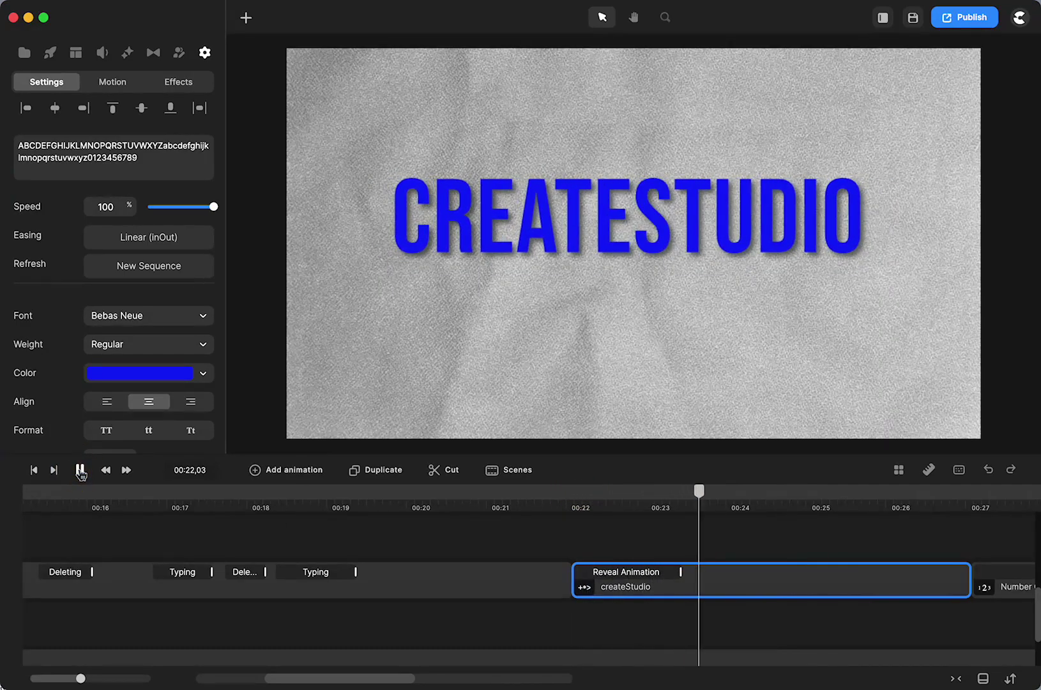
left_click(80, 470)
- Replace the reveal text with 'PLEASE CALL' and a phone number on a second line
double_click(634, 228)
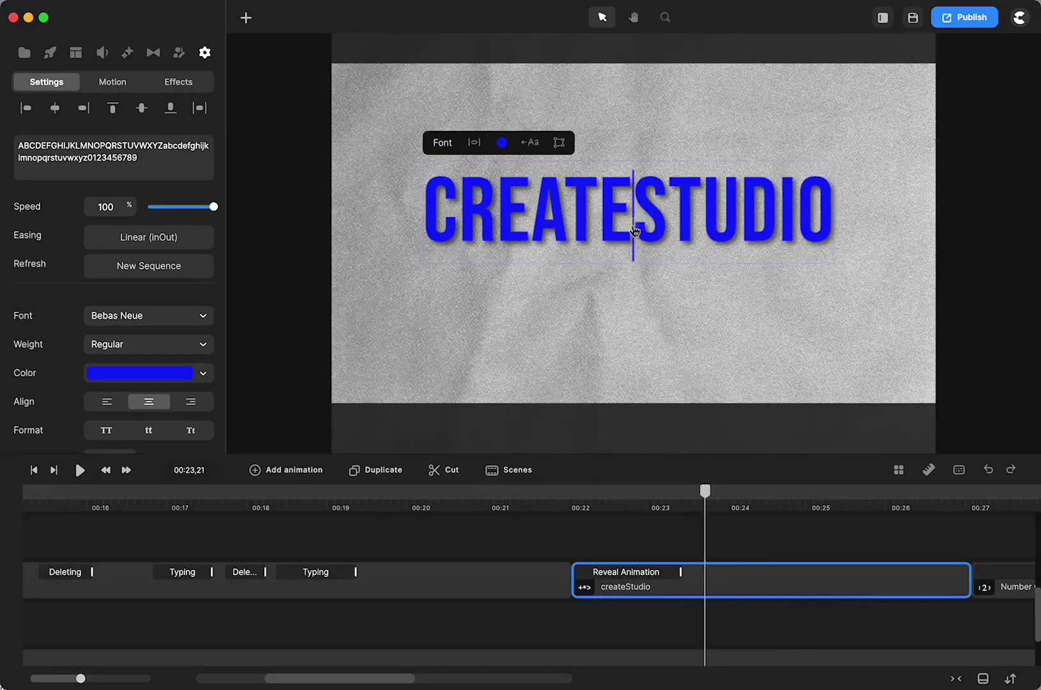
double_click(631, 225)
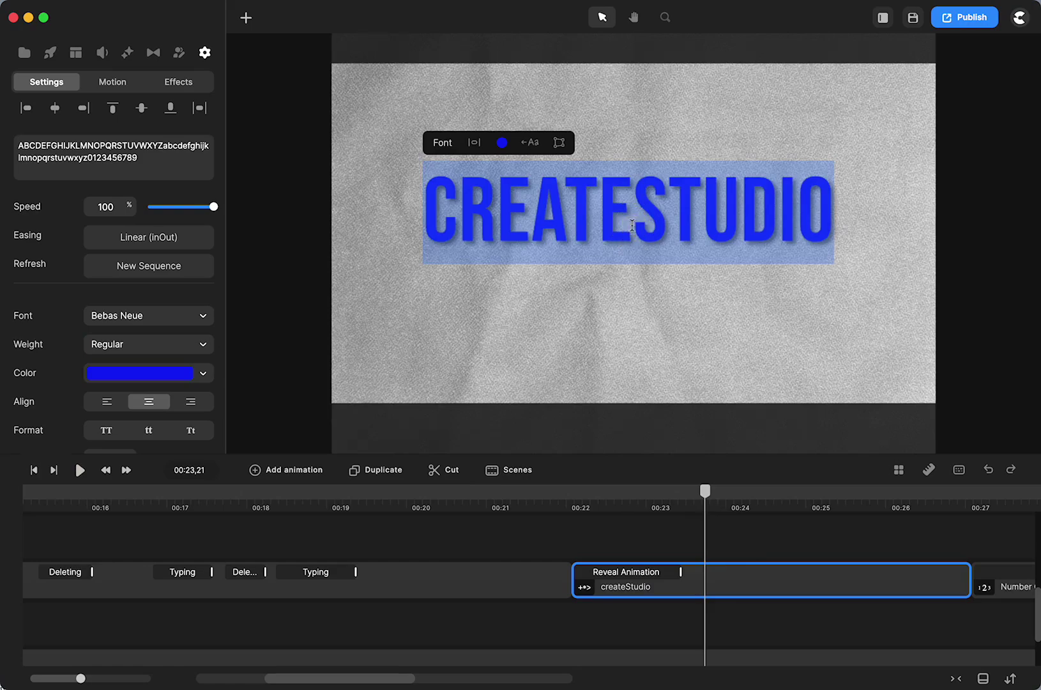
type("PLEAWS")
key("BackSpace")
key("BackSpace")
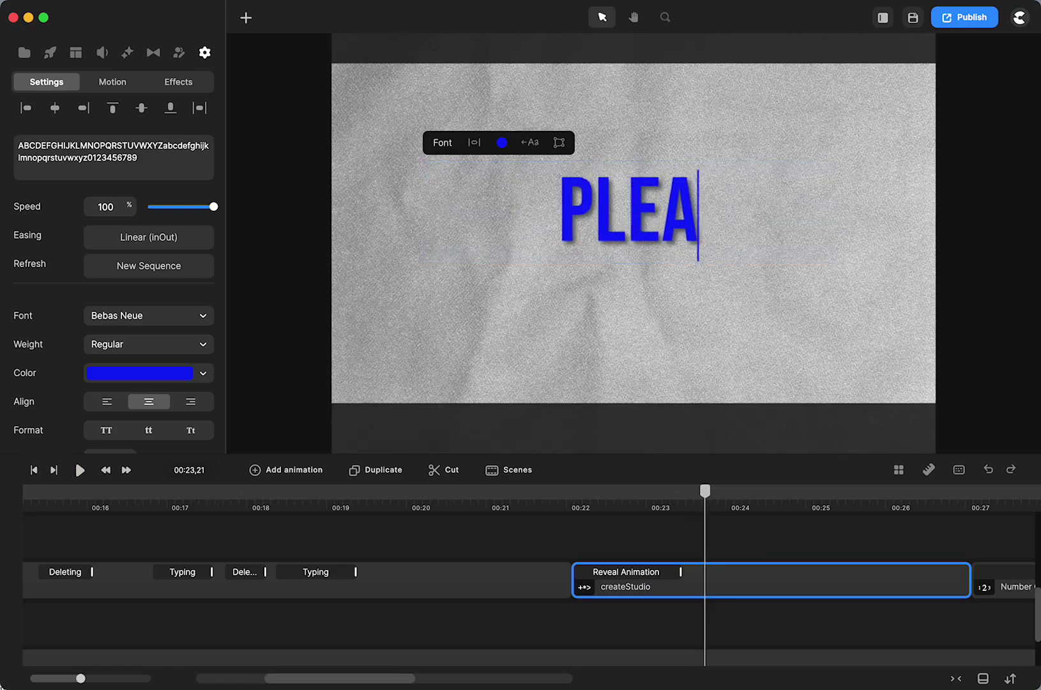
type("SE CALL")
key("Return")
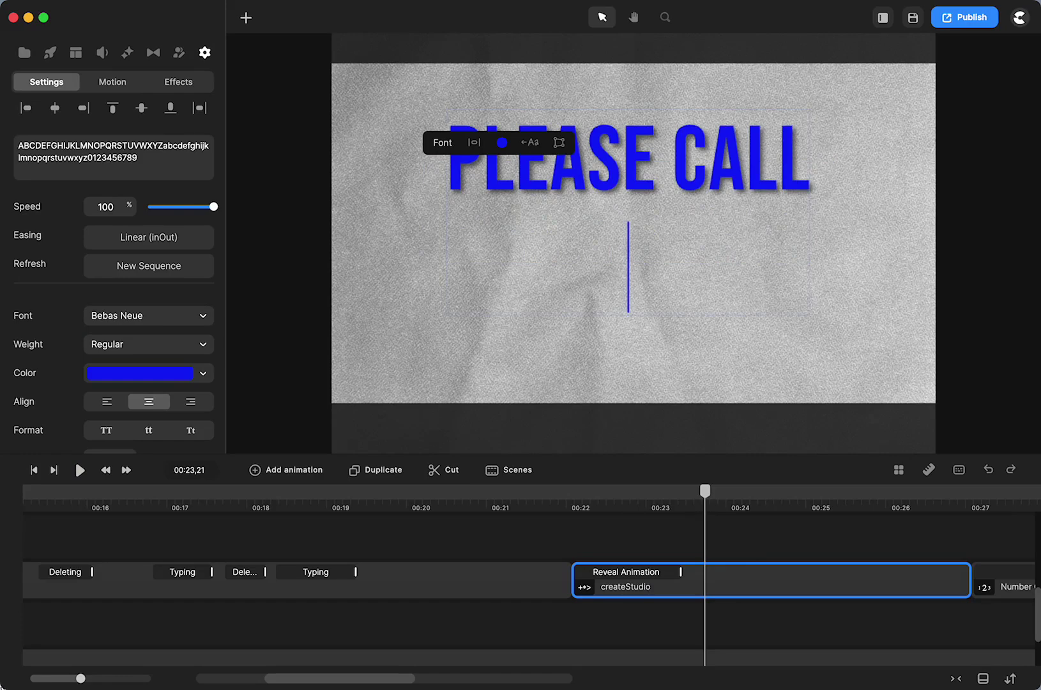
type("555-")
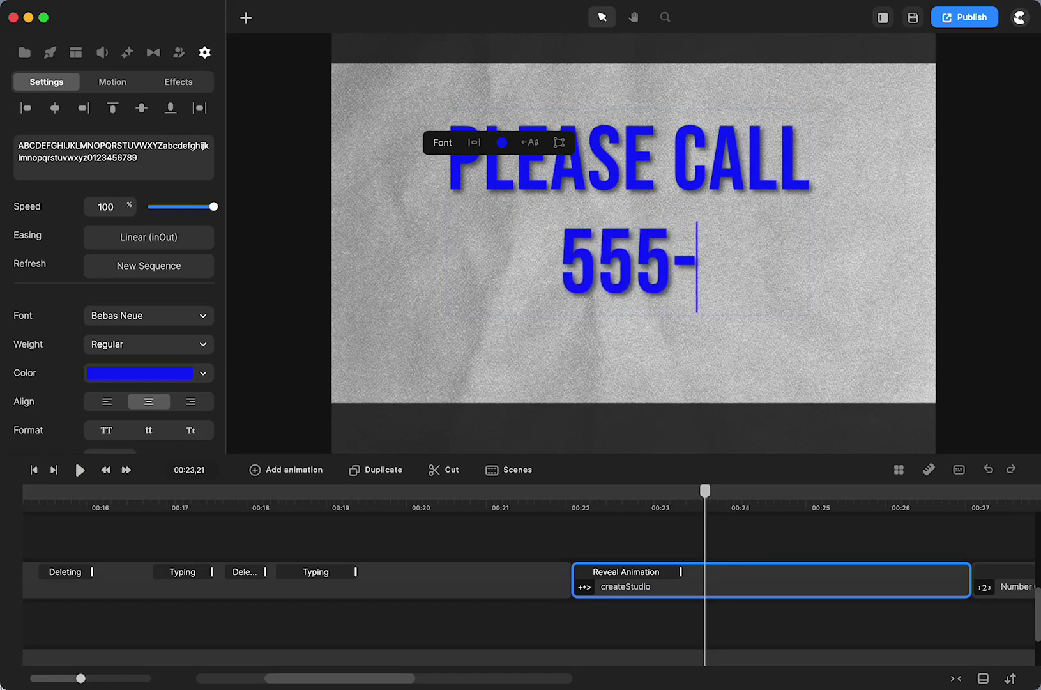
type("903-40")
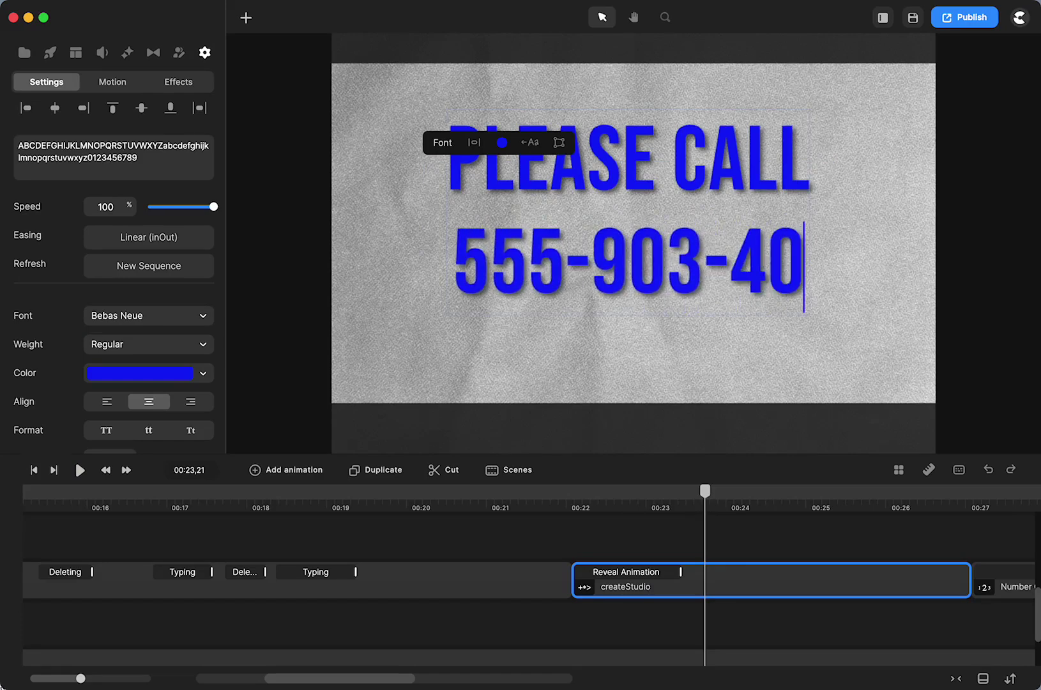
type("92")
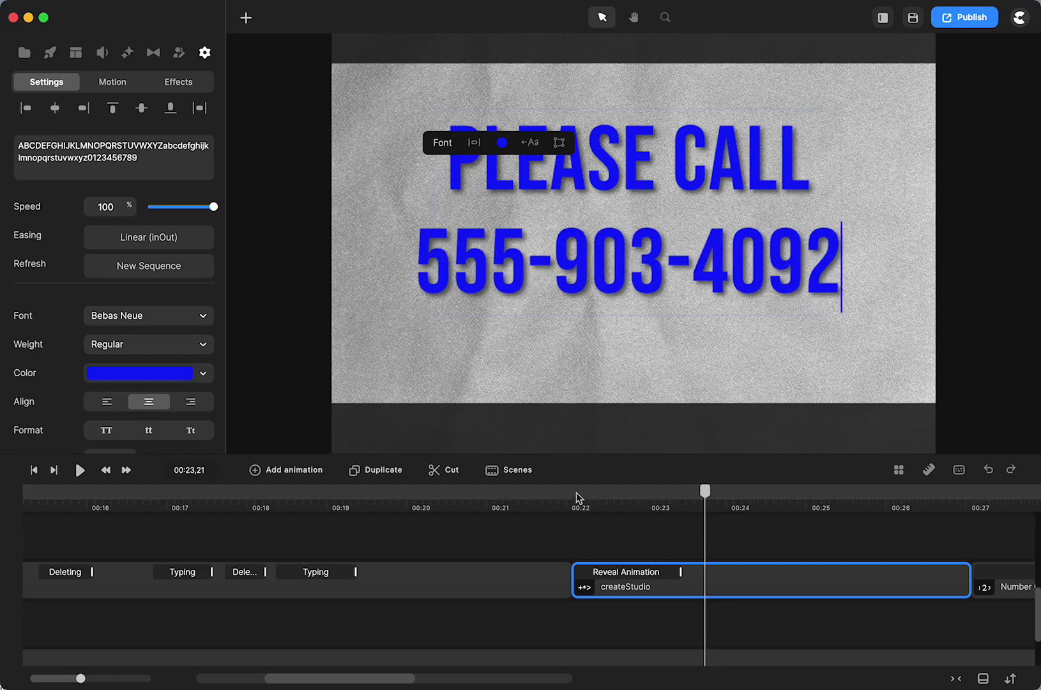
- Replay the updated reveal from its start to watch it unscramble into place
left_click(572, 496)
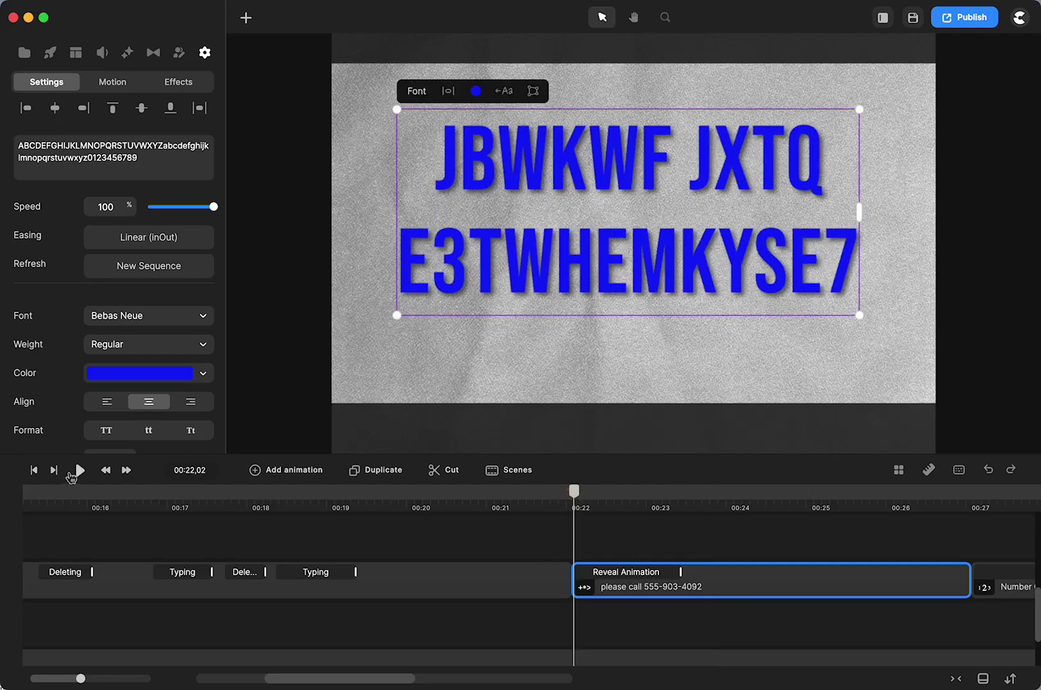
left_click(80, 471)
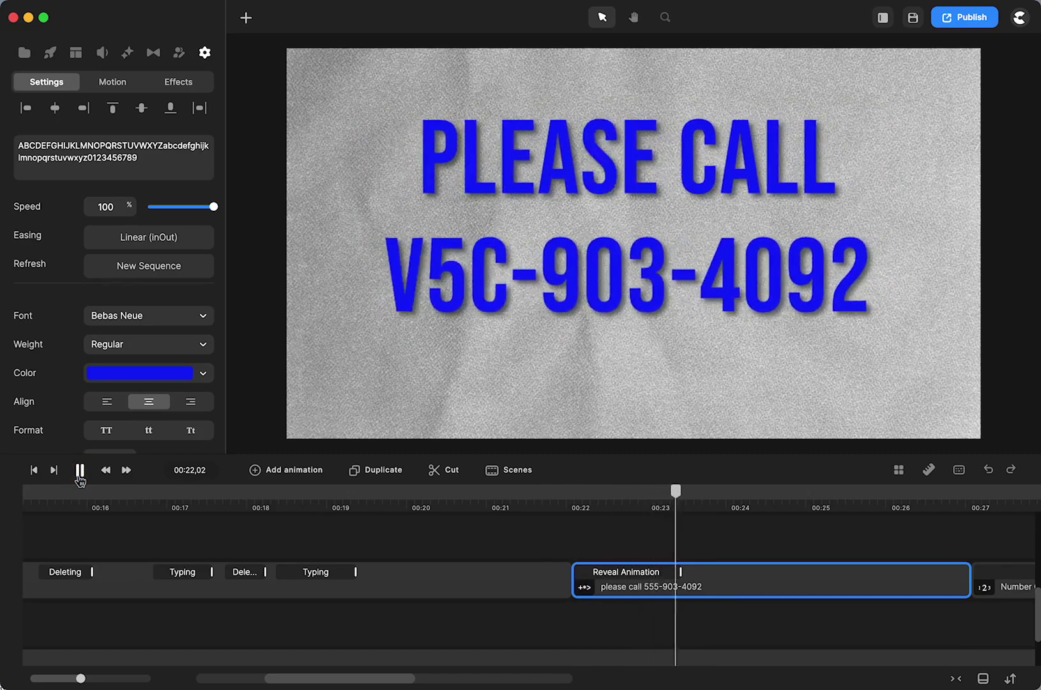
left_click(79, 471)
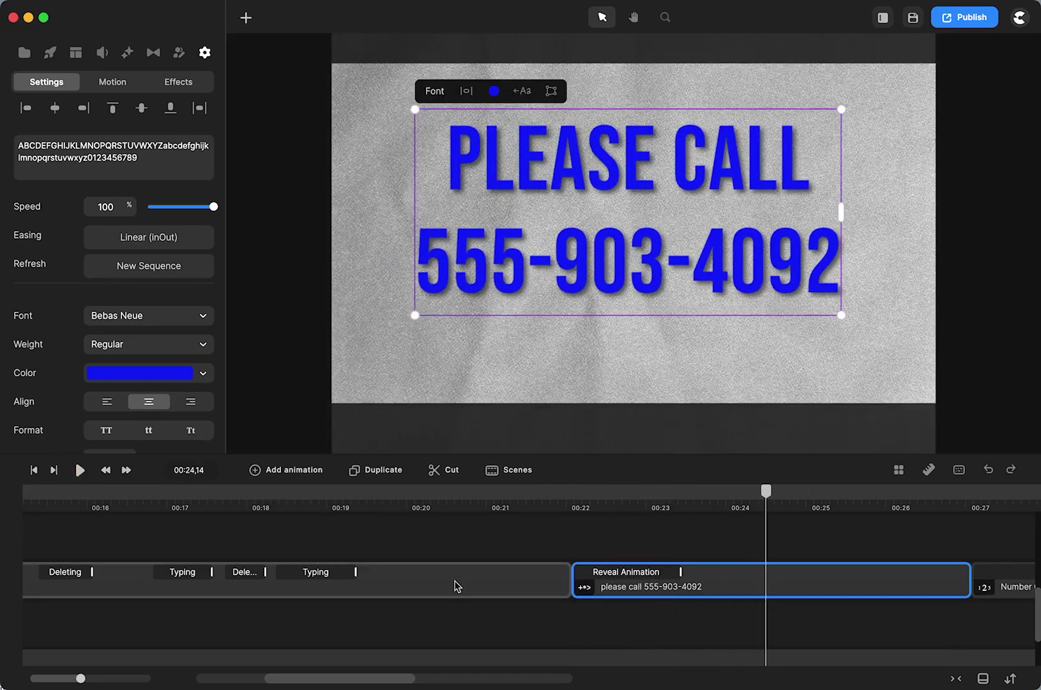
scroll(457, 586, "right", 10)
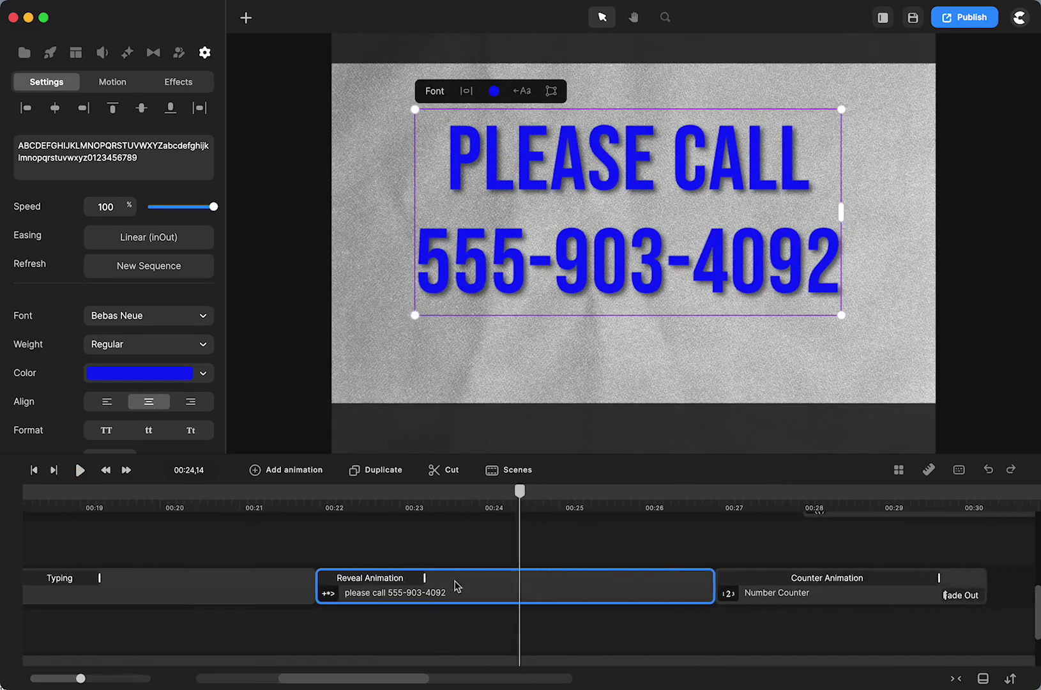
scroll(541, 548, "up", 2)
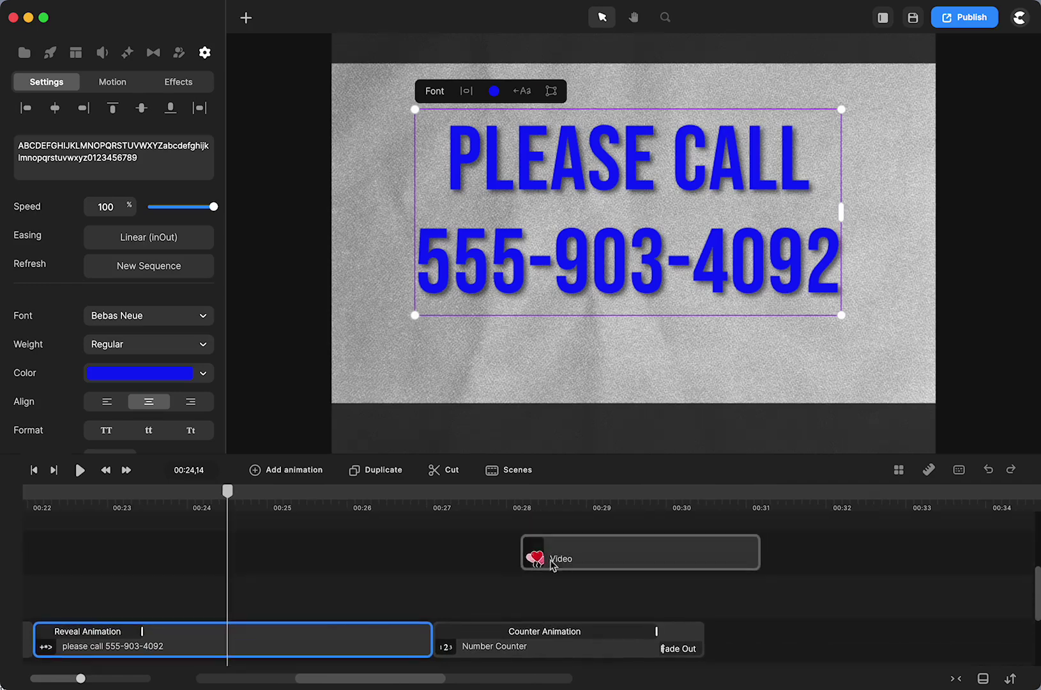
- Preview the counter from 00:27 and shift the balloon video clip to start around 00:29.5
left_click(430, 501)
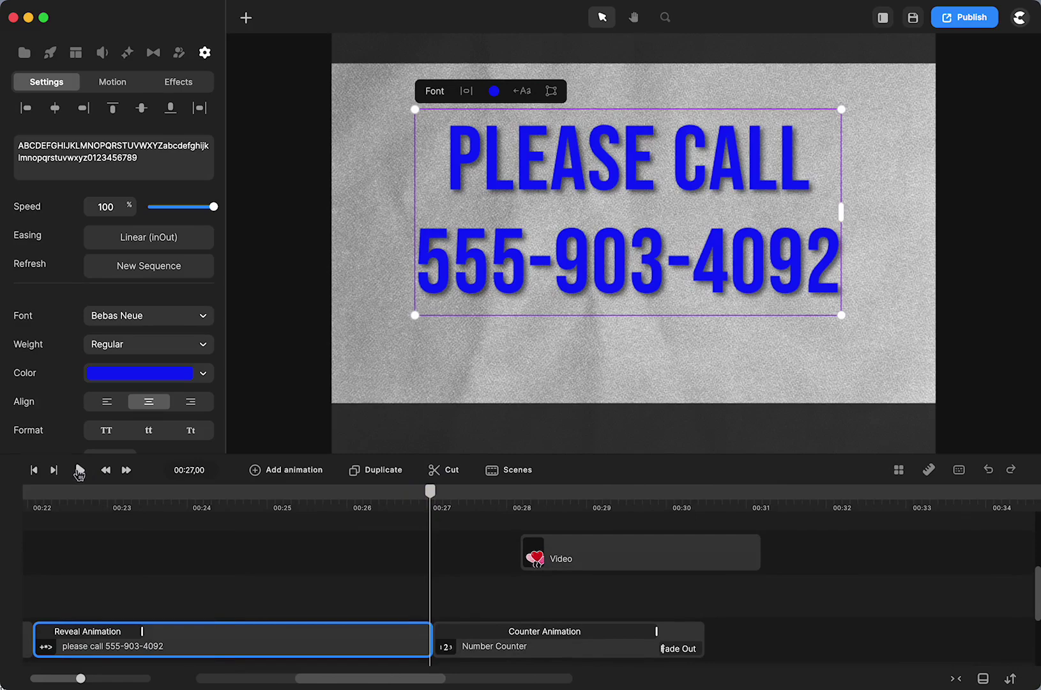
left_click(79, 471)
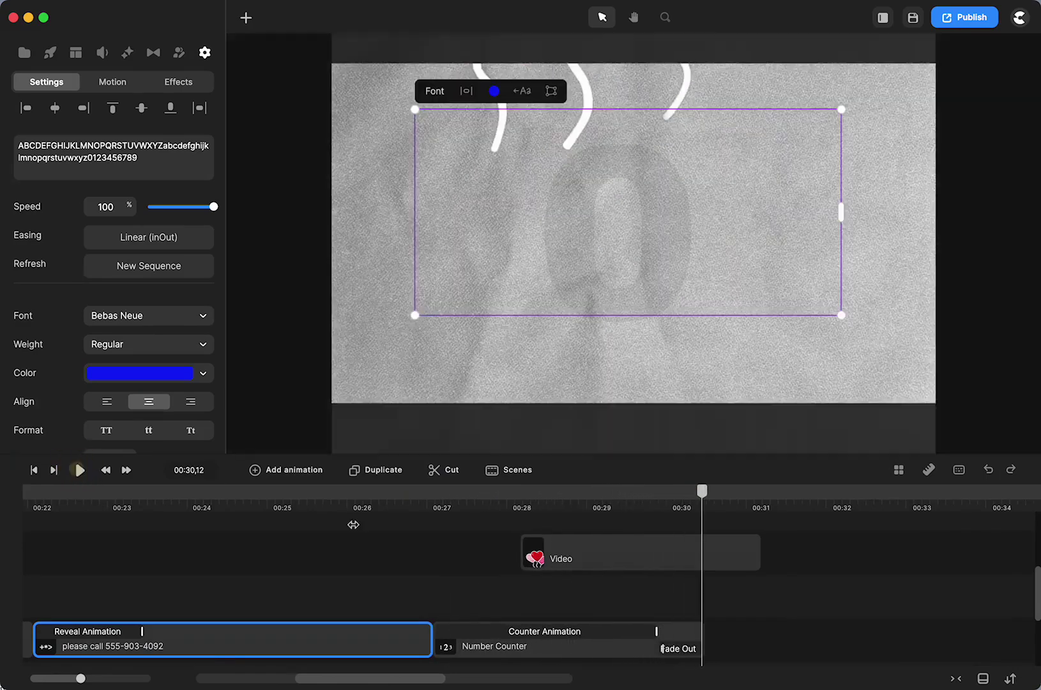
left_click_drag(553, 551, 654, 528)
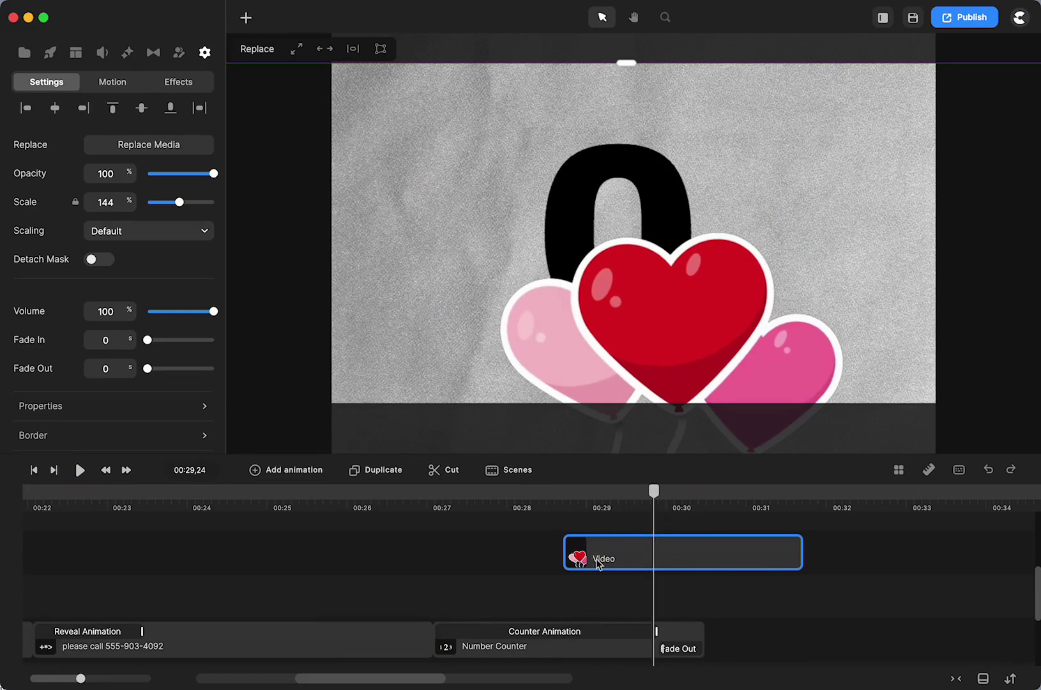
left_click_drag(599, 562, 687, 559)
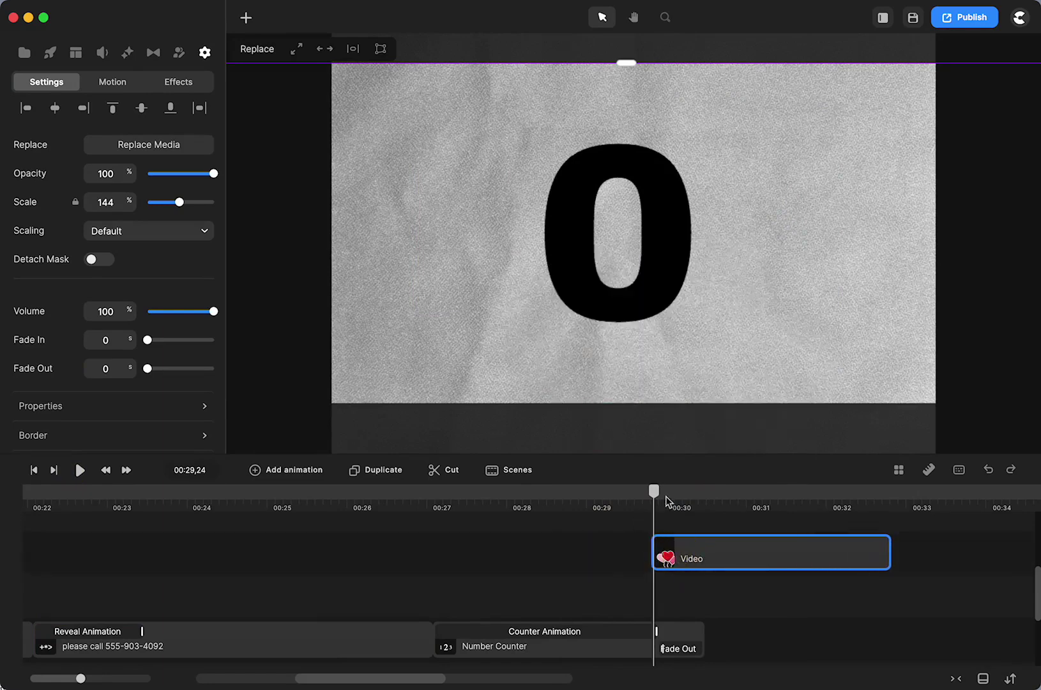
left_click_drag(653, 492, 685, 505)
left_click_drag(727, 555, 709, 556)
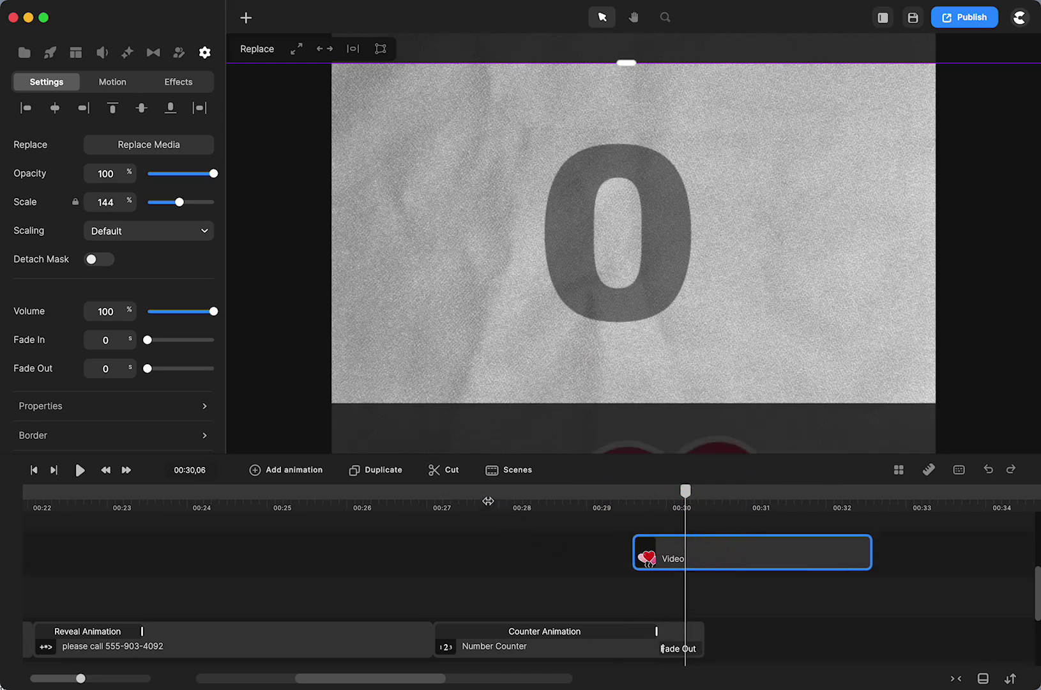
left_click(475, 502)
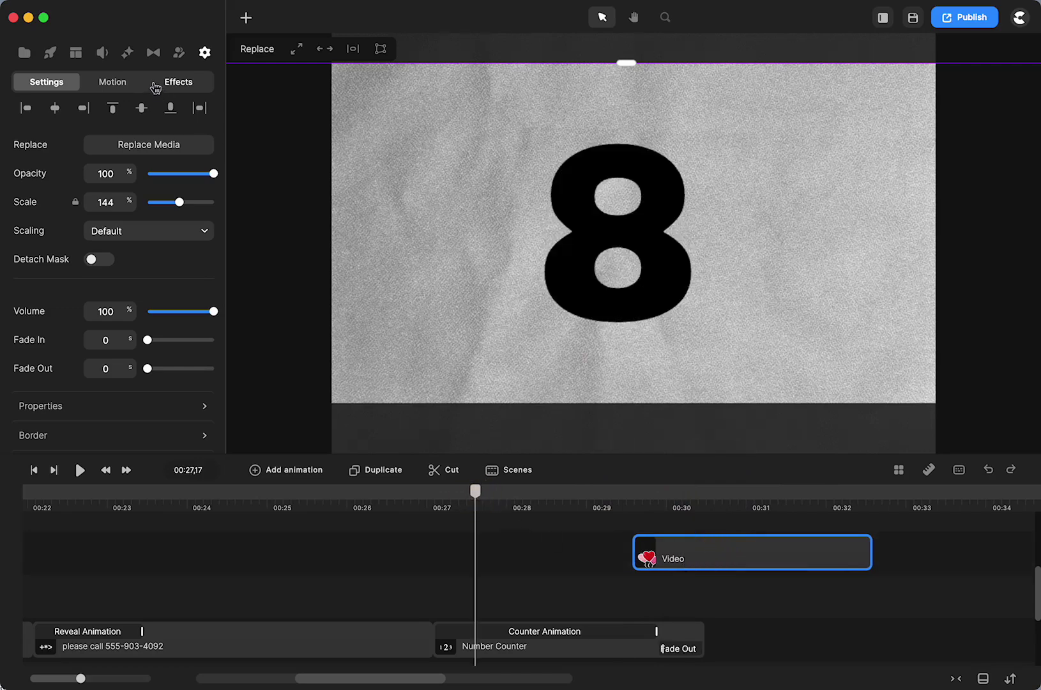
left_click(125, 55)
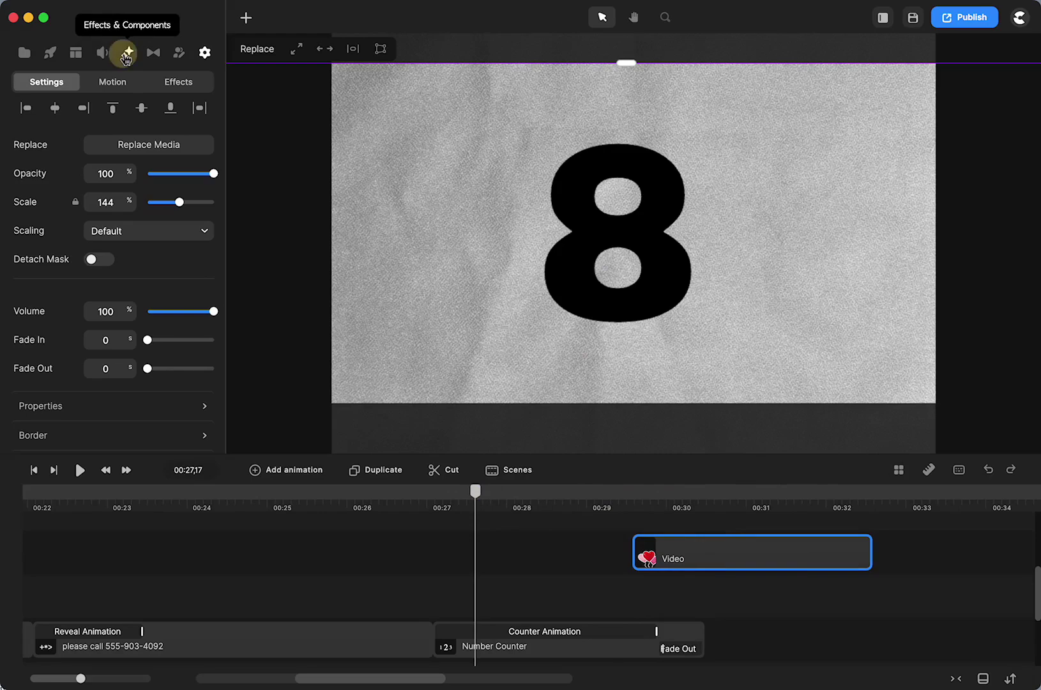
scroll(110, 278, "down", 3)
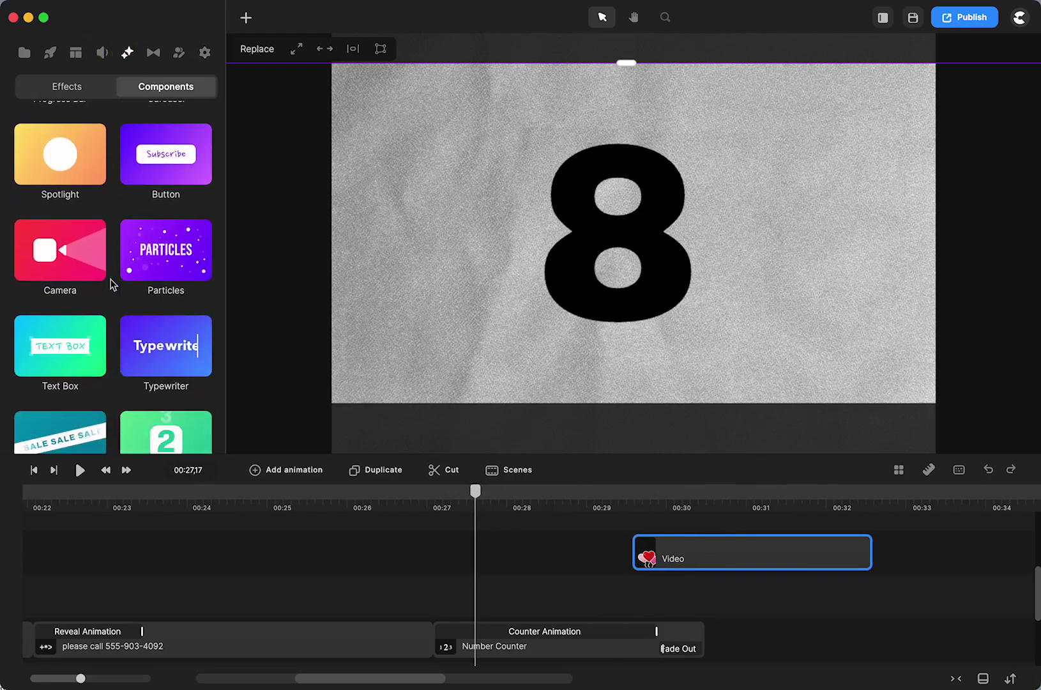
scroll(110, 284, "down", 2)
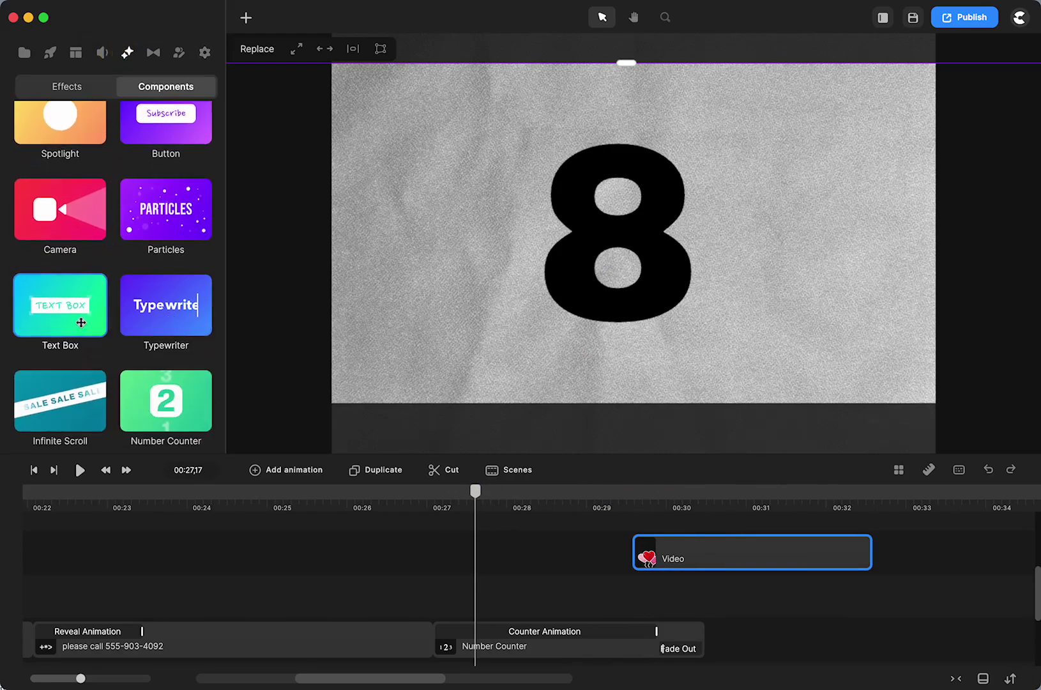
scroll(63, 329, "down", 3)
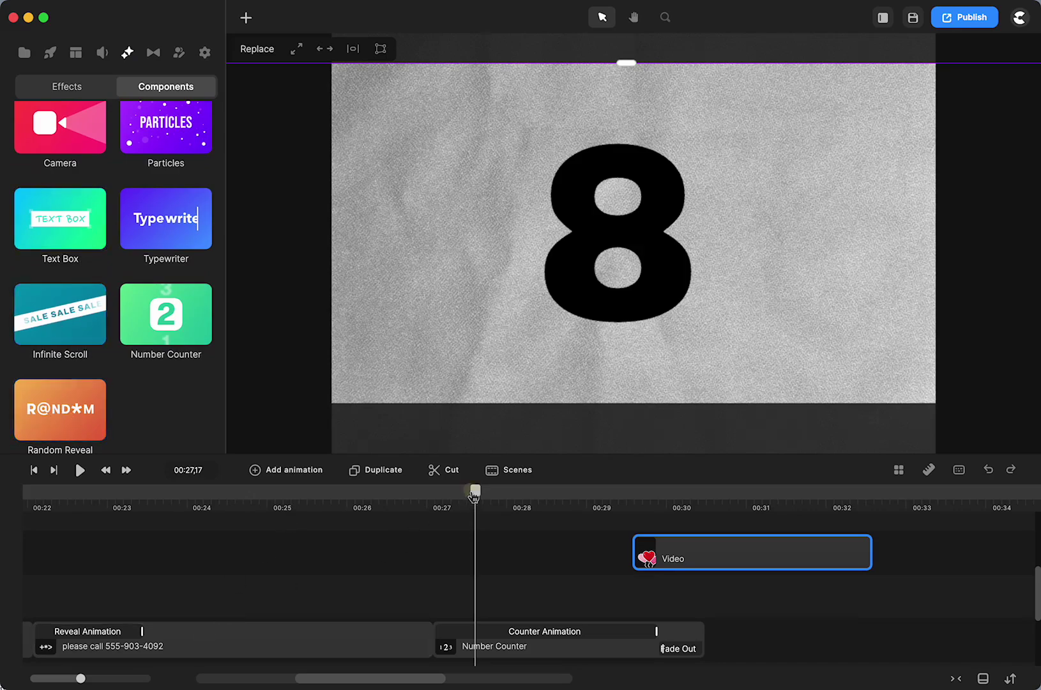
left_click(196, 549)
left_click(633, 289)
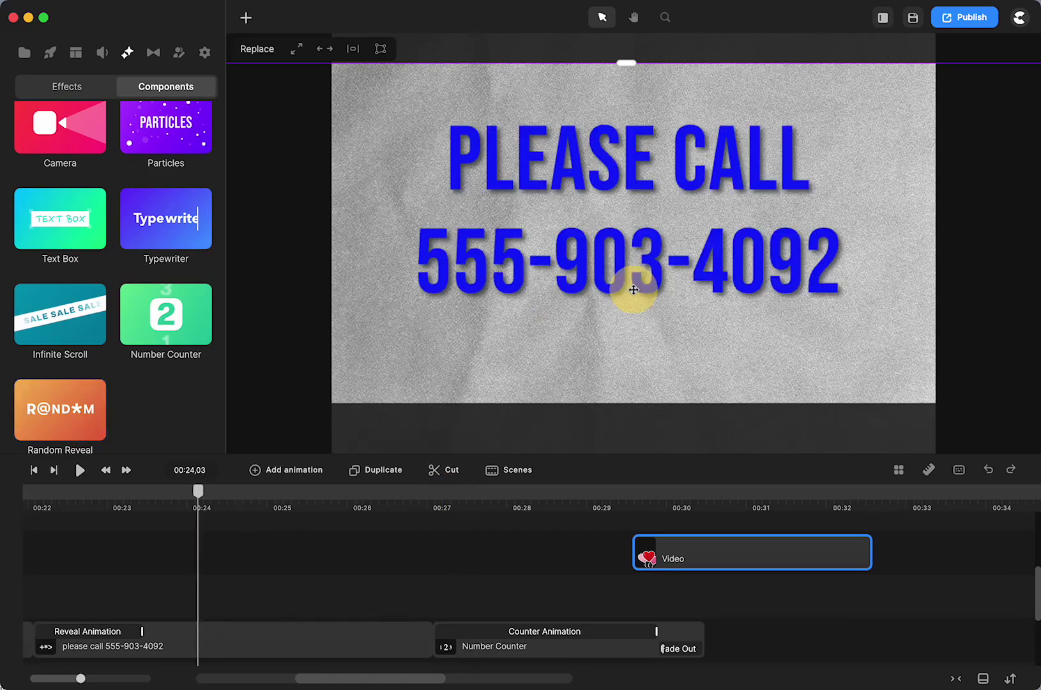
left_click_drag(602, 246, 609, 372)
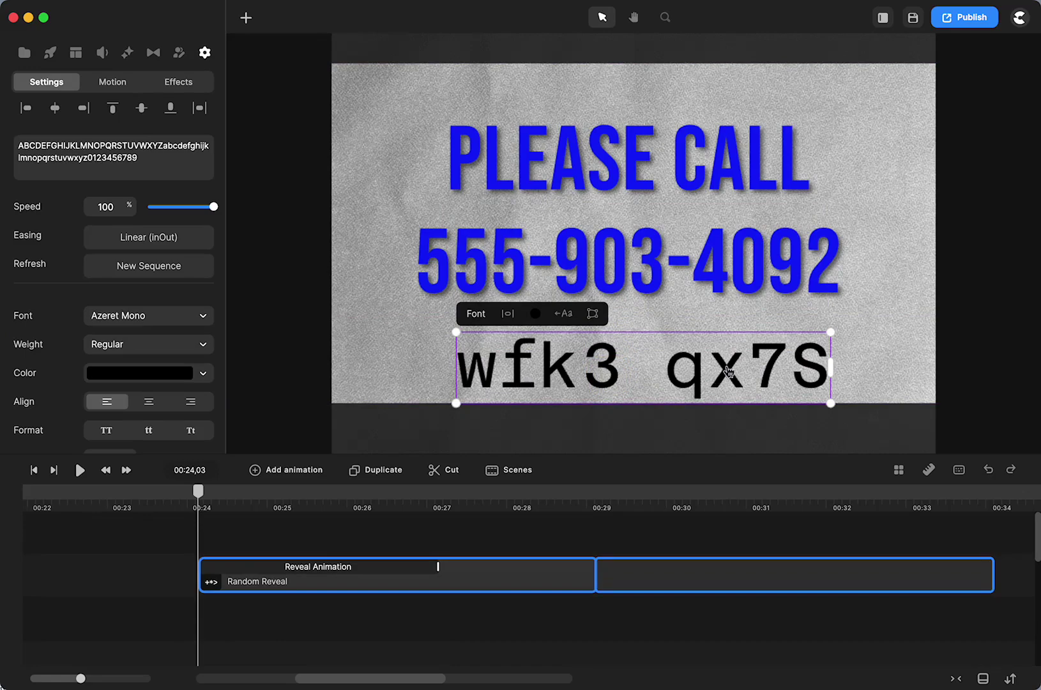
left_click(546, 581)
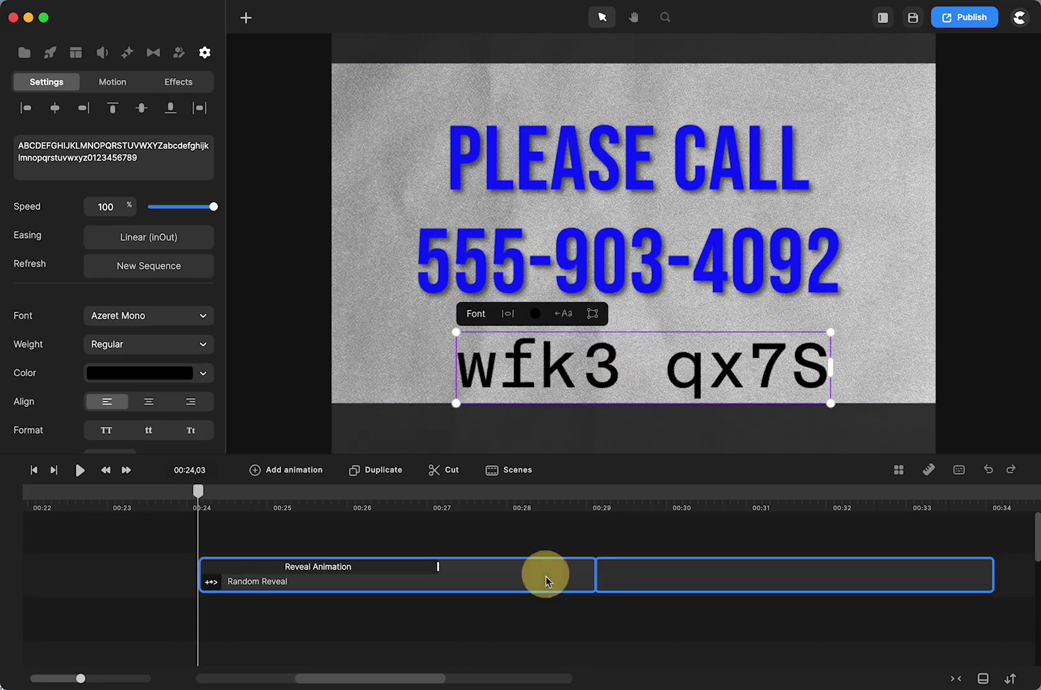
key("Delete")
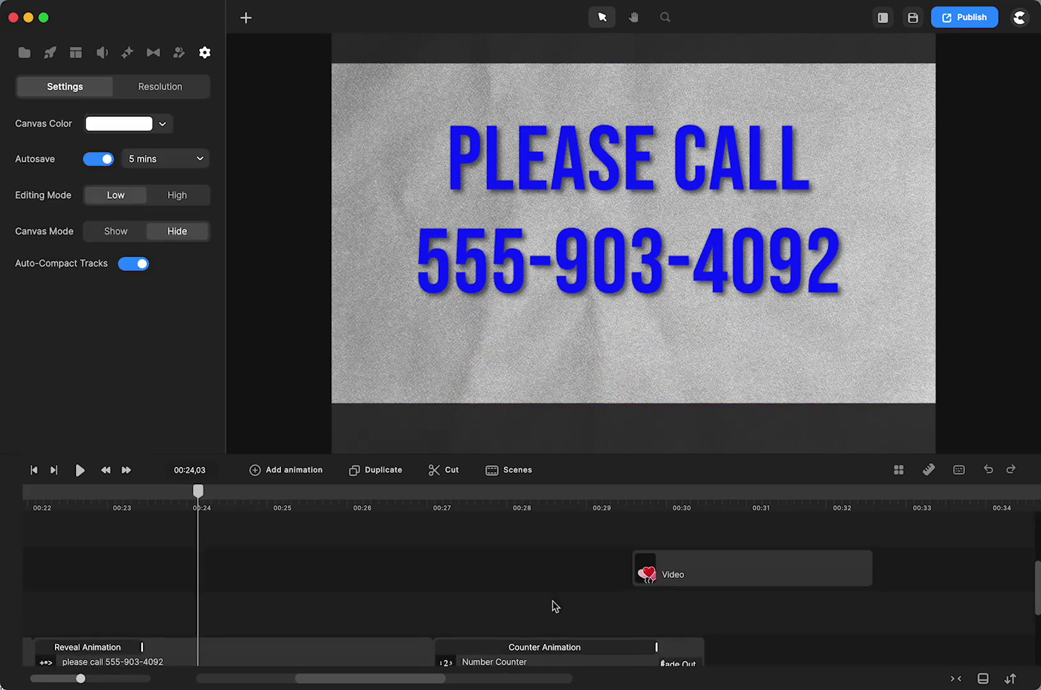
- Select the Number Counter animation from the effects and components library at around 00:27
left_click(483, 495)
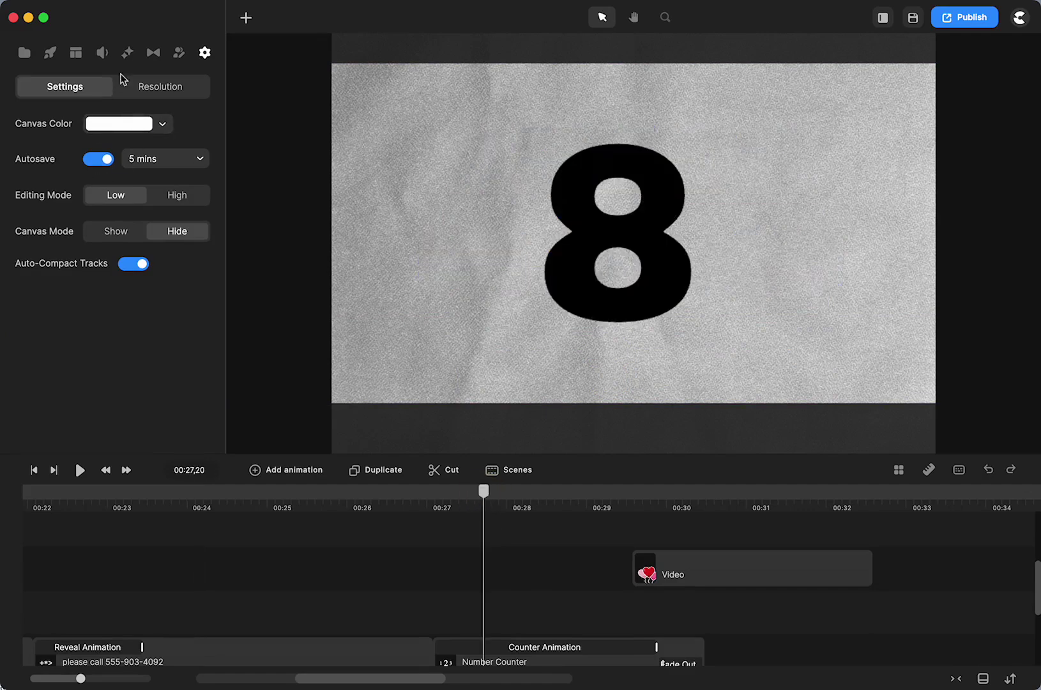
left_click(127, 52)
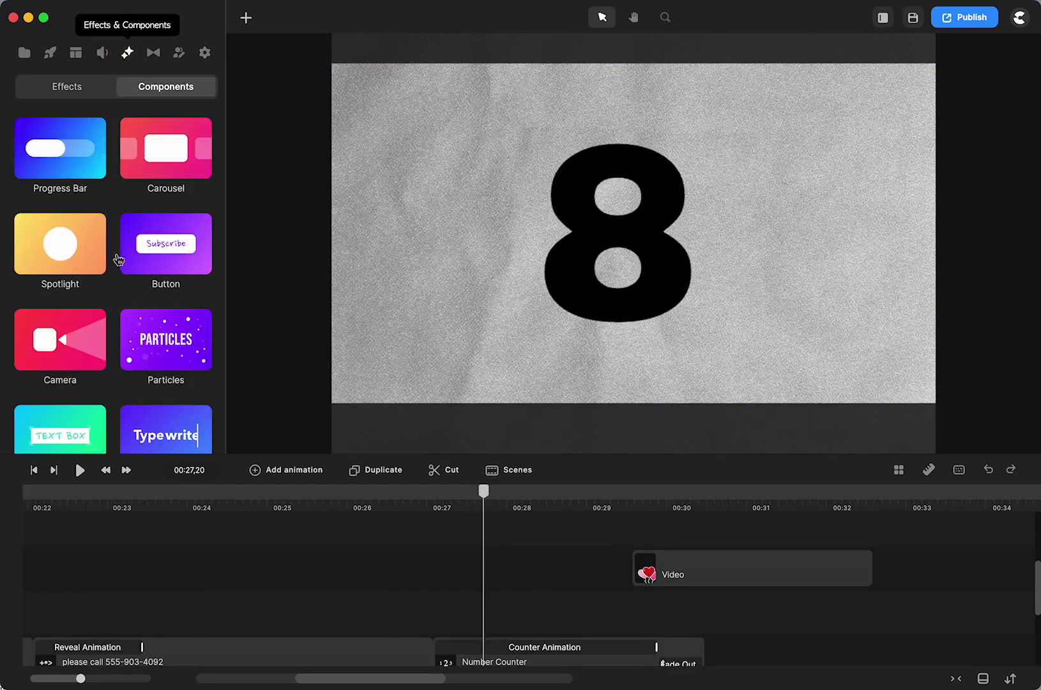
scroll(113, 281, "down", 4)
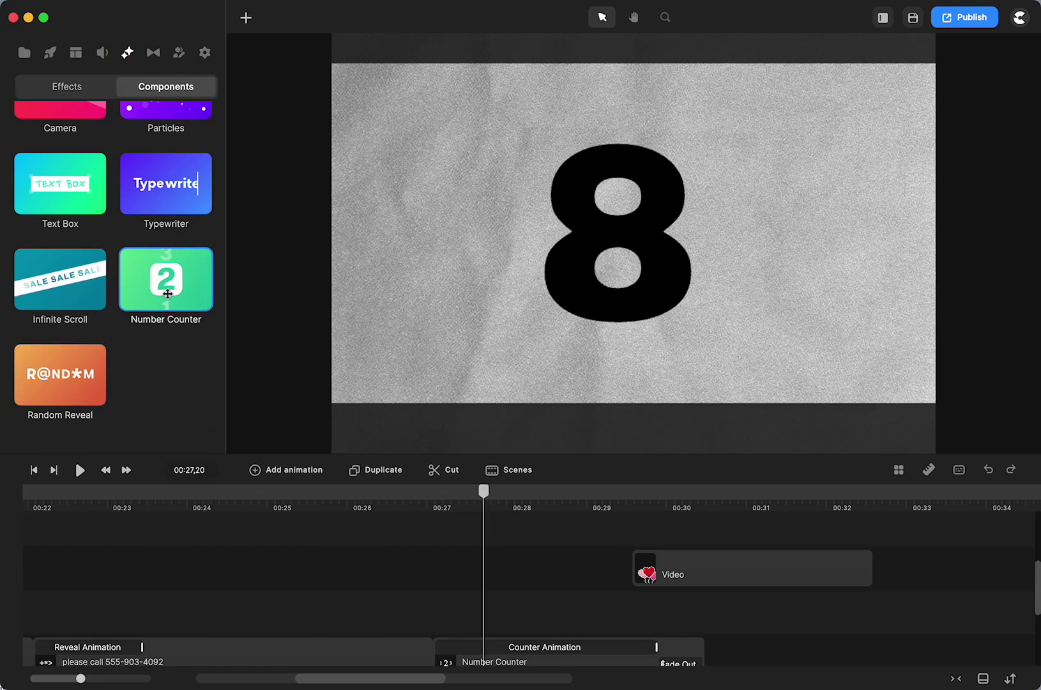
left_click(538, 664)
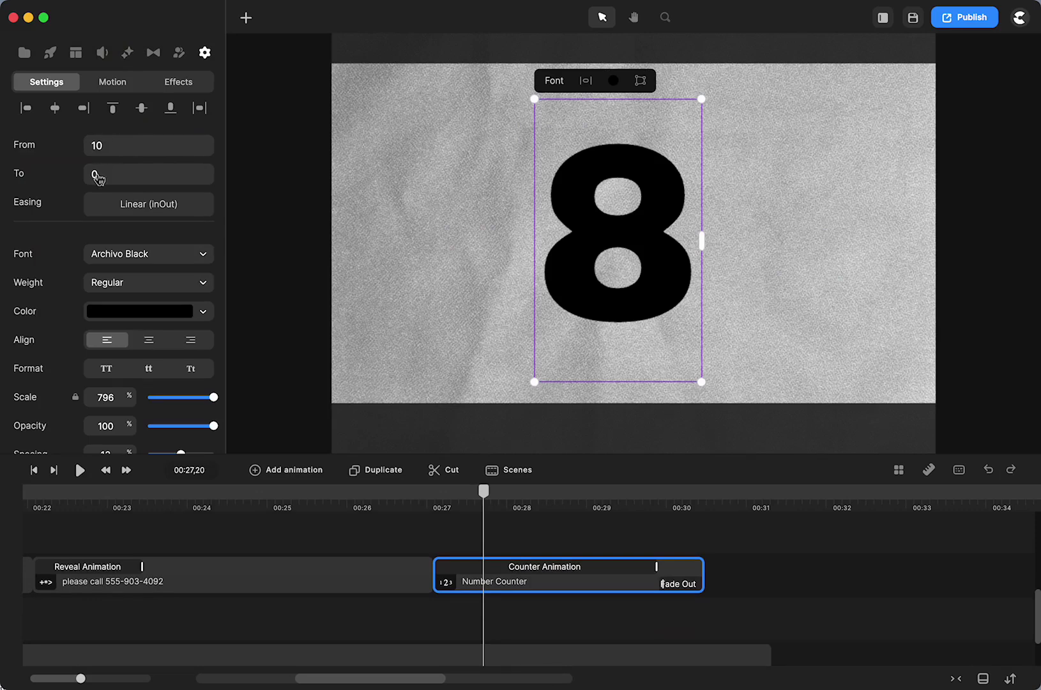
- Set the counter's From value to 1 and To value to 10
double_click(97, 146)
double_click(97, 178)
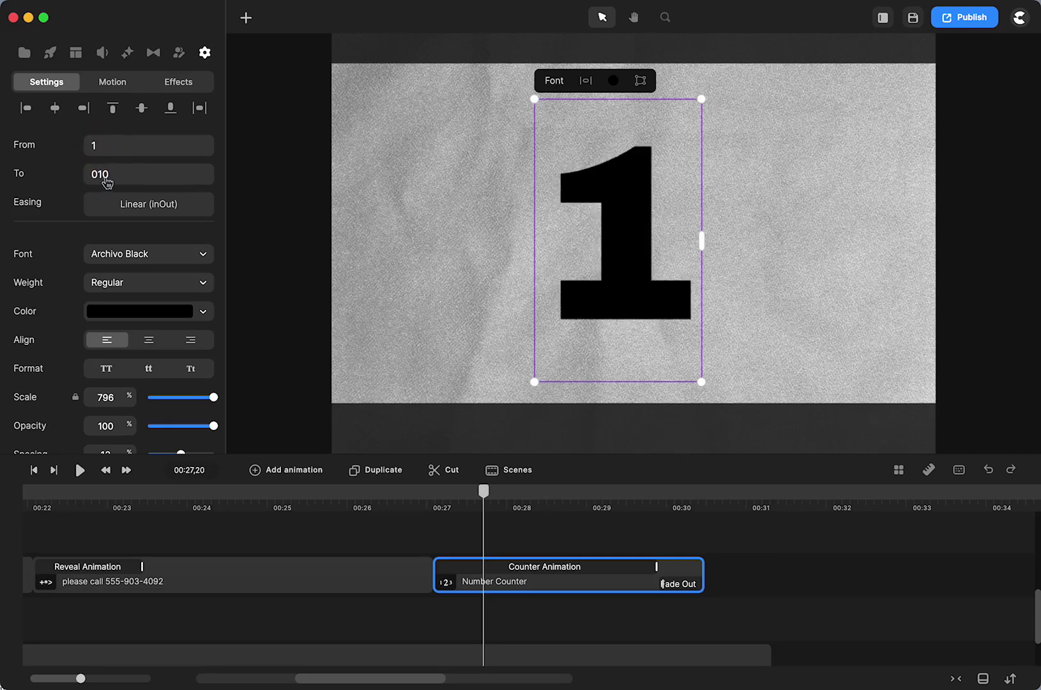
double_click(97, 176)
type("1")
- Move the Video clip past 00:31 and play the counter until it reaches 10
left_click_drag(666, 536, 830, 553)
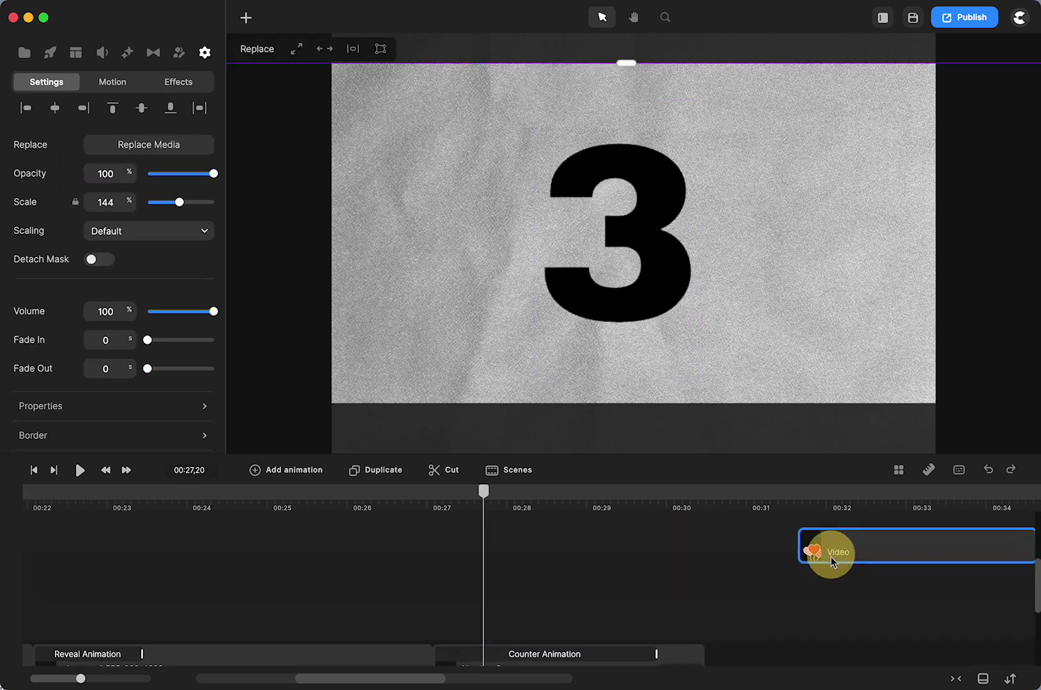
left_click(443, 496)
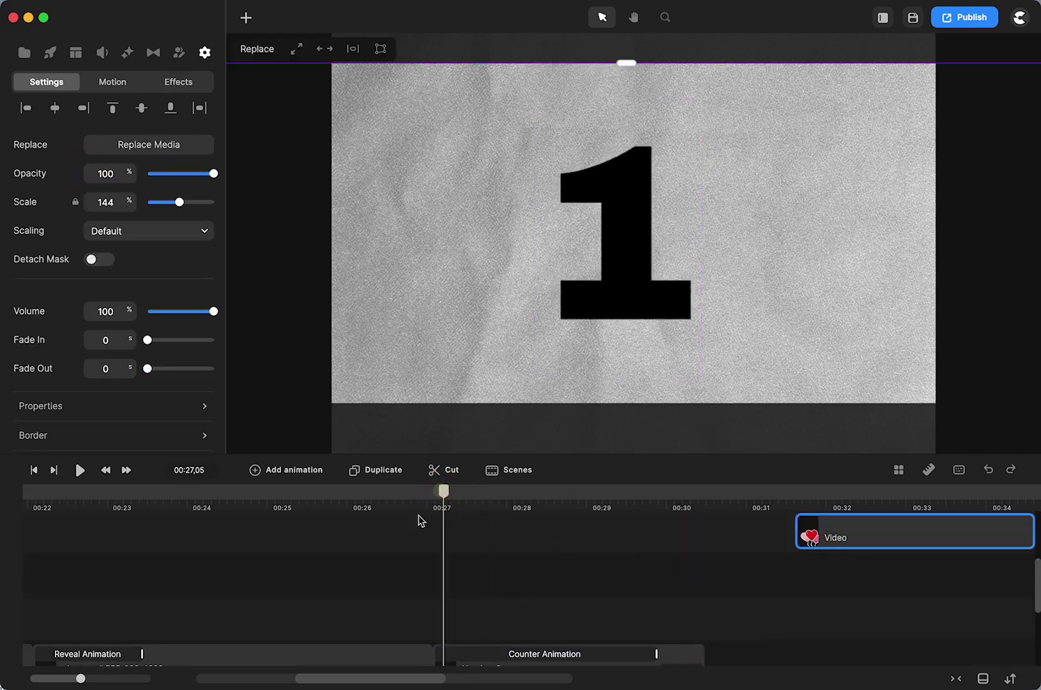
left_click(80, 472)
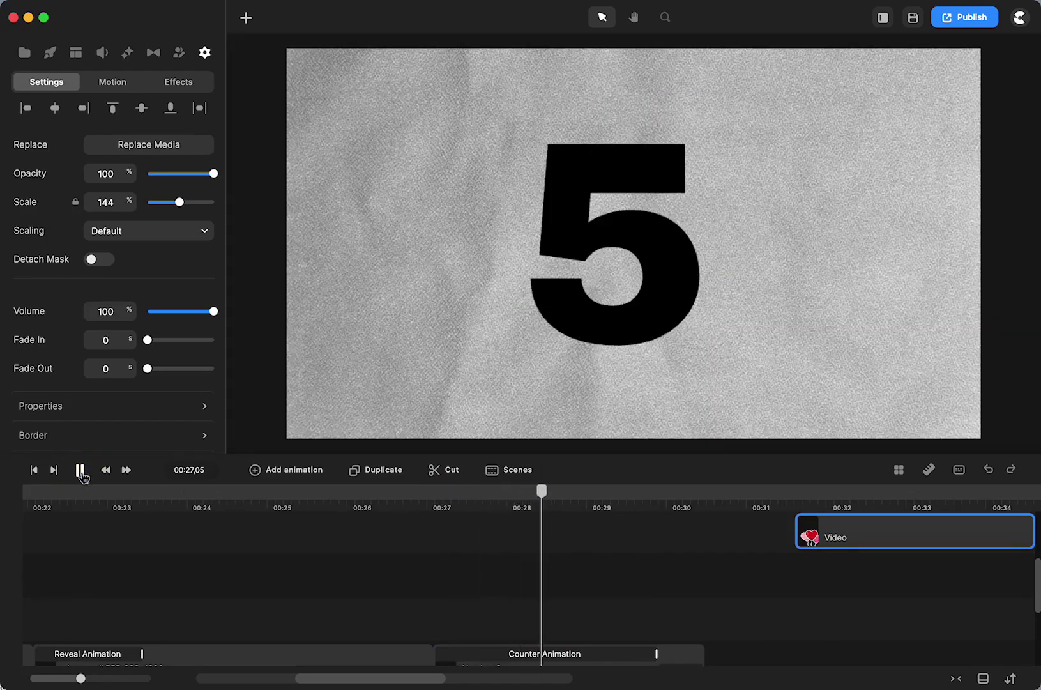
left_click(81, 471)
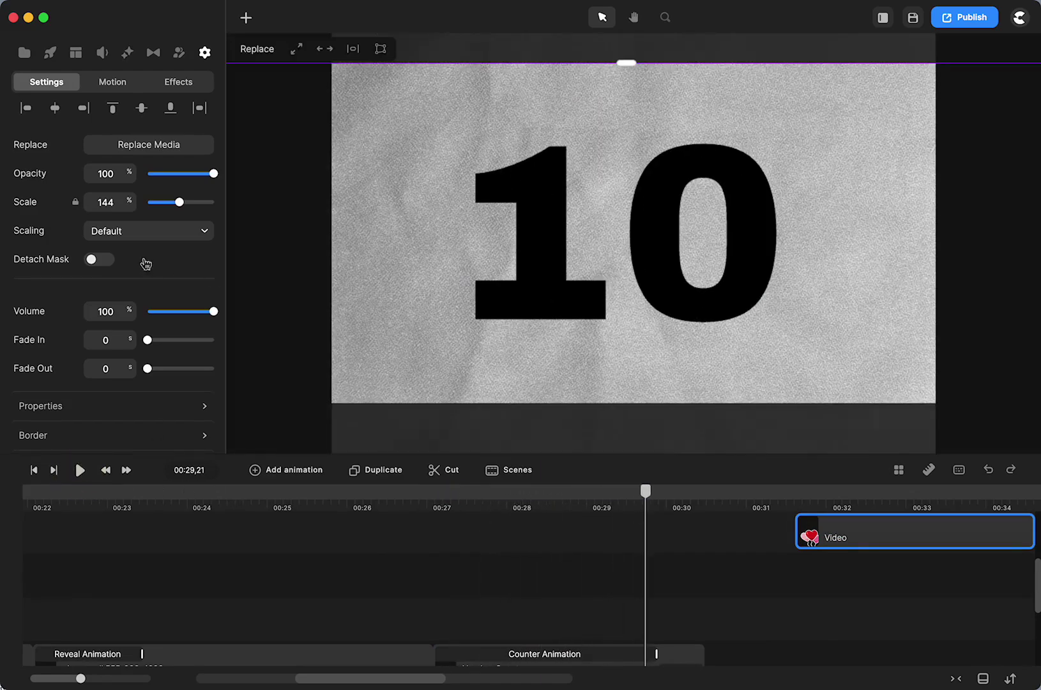
- Scale the Video layer down to 101%
mouse_move(175, 206)
left_mouse_down()
mouse_move(190, 203)
mouse_move(169, 203)
left_mouse_up()
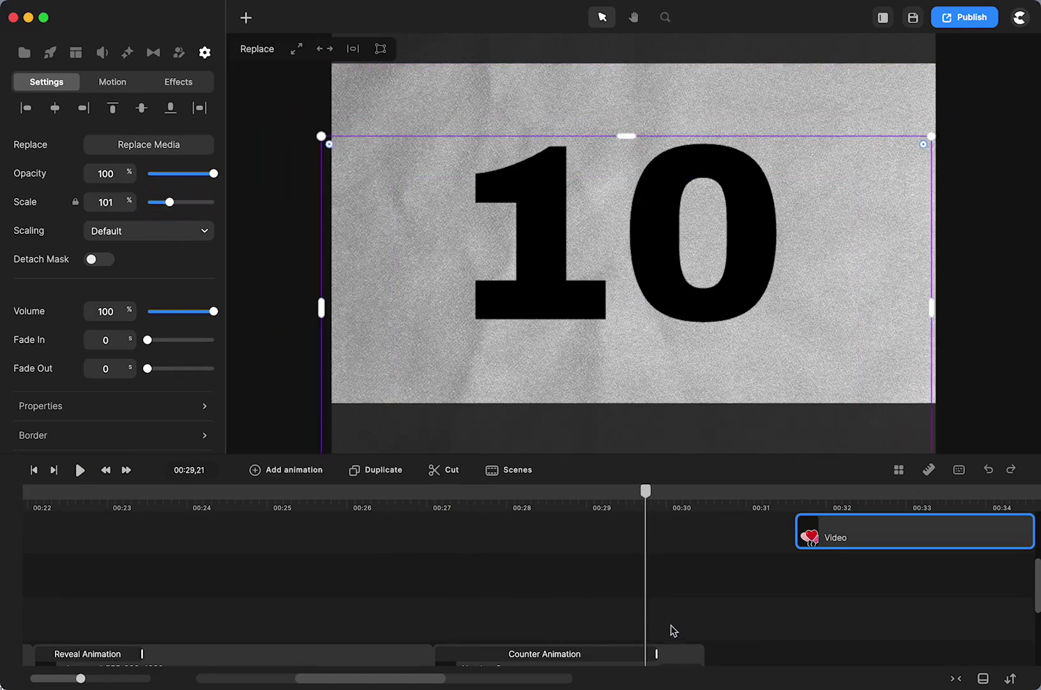
scroll(651, 621, "down", 1)
left_click(578, 659)
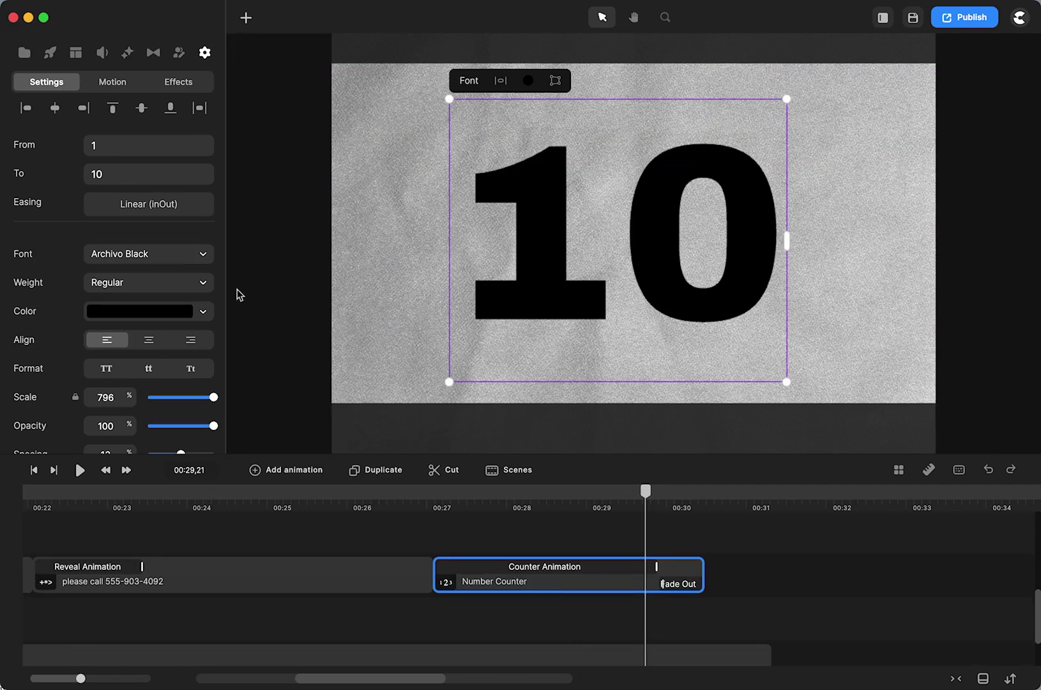
- Look through the counter's easing choices and font list
left_click(160, 207)
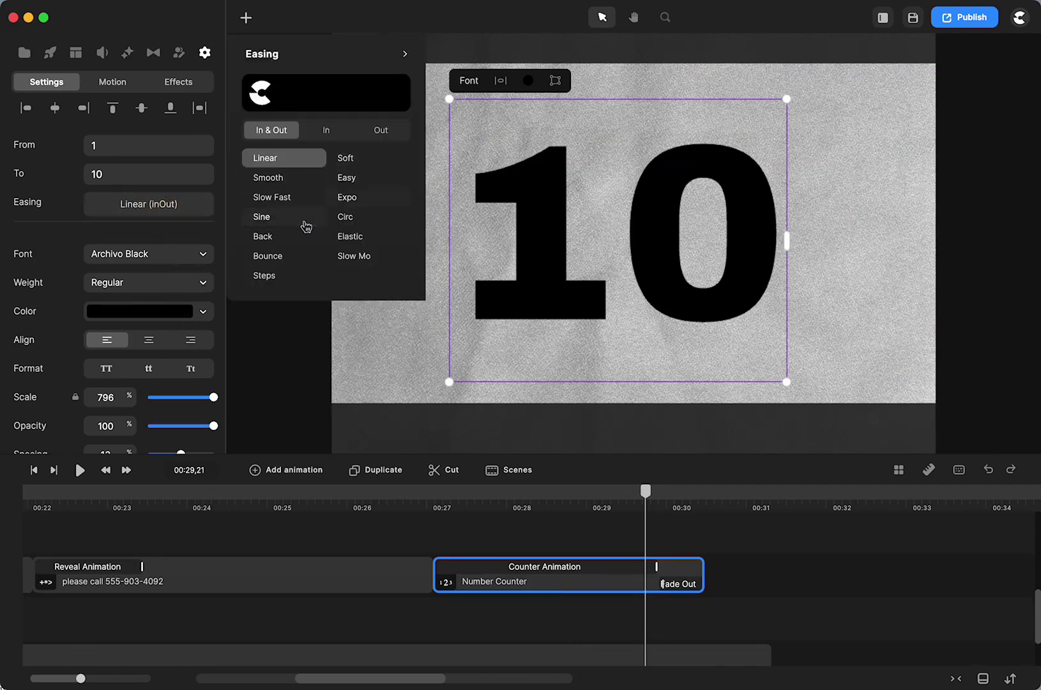
left_click(160, 258)
scroll(160, 346, "down", 3)
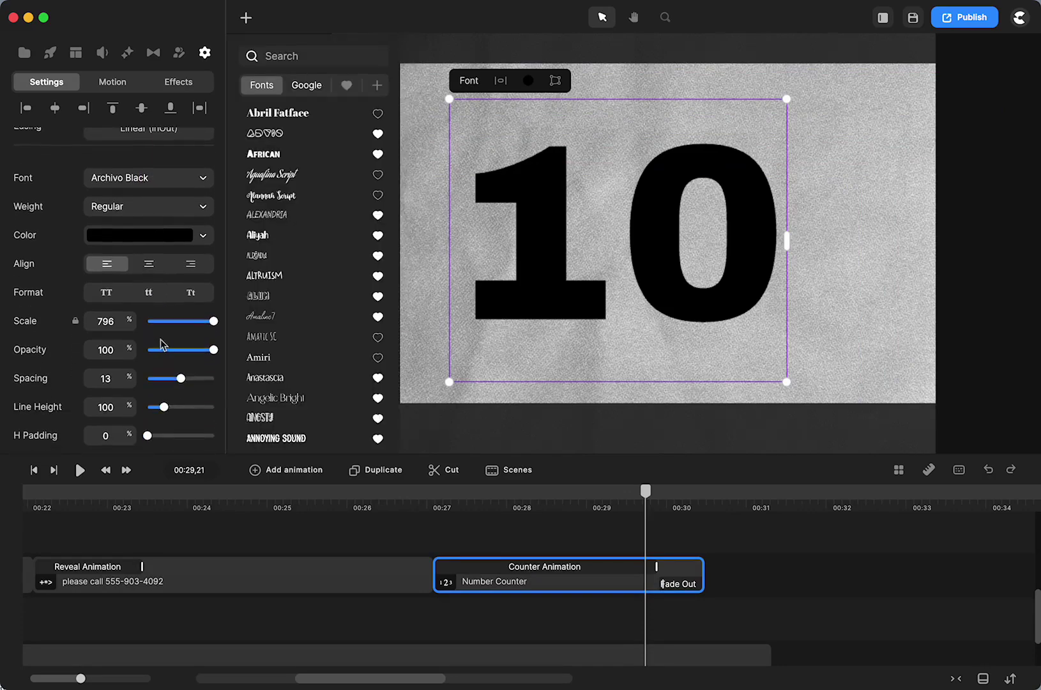
- Set the counter number to 300% scale and 87% opacity
mouse_move(211, 320)
left_mouse_down()
mouse_move(199, 318)
mouse_move(214, 321)
left_mouse_up()
left_click(69, 355)
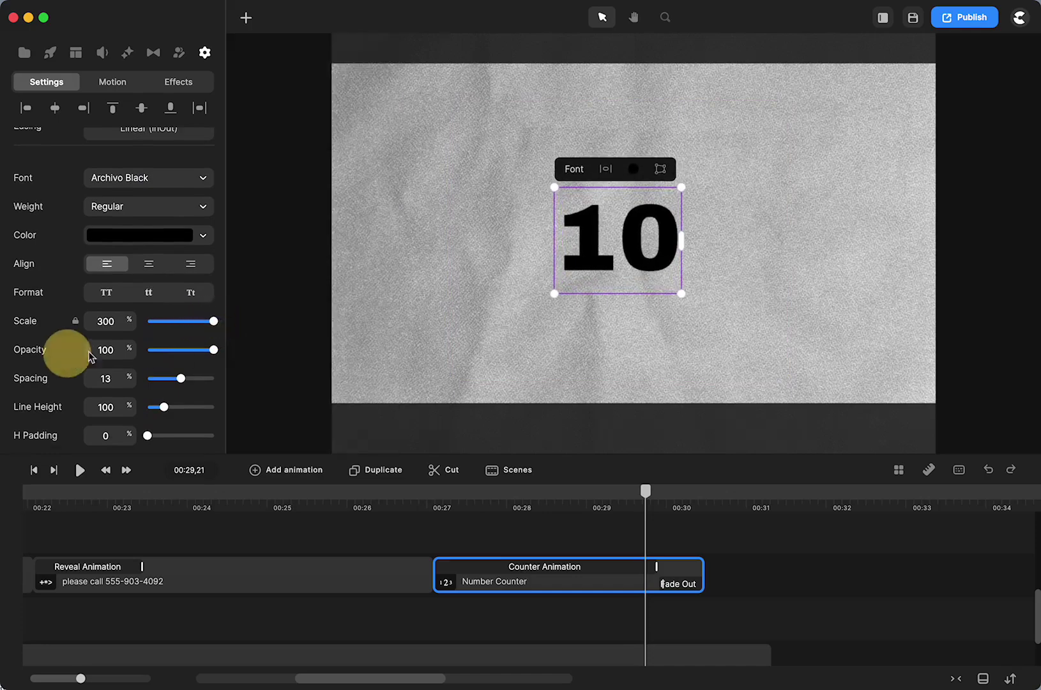
mouse_move(212, 348)
left_mouse_down()
mouse_move(182, 350)
mouse_move(204, 350)
left_mouse_up()
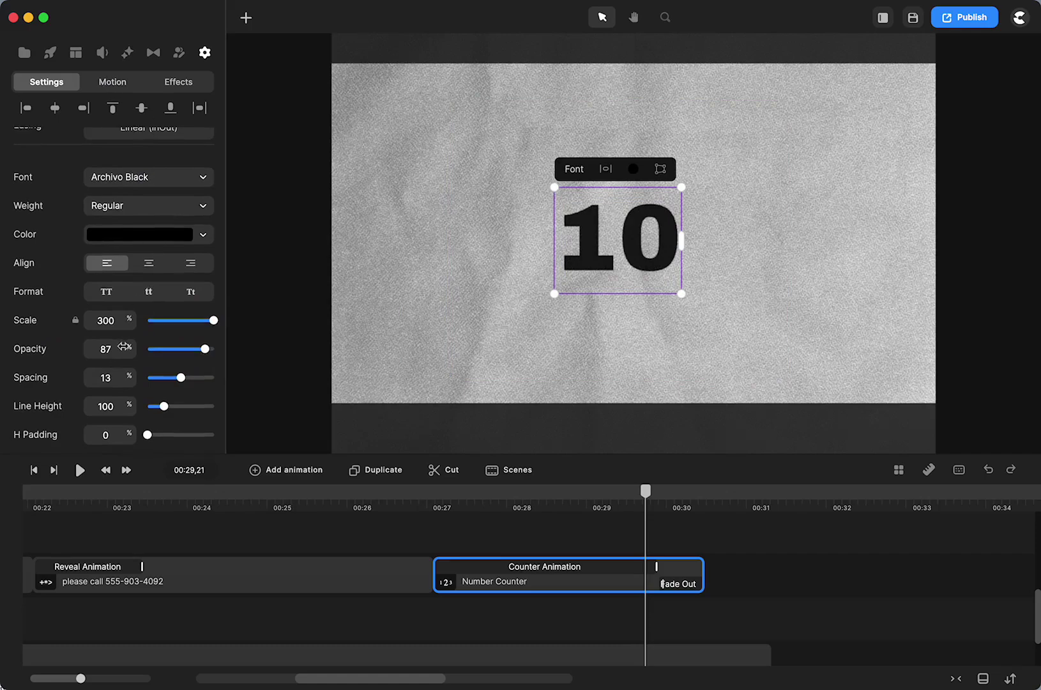
scroll(115, 215, "down", 5)
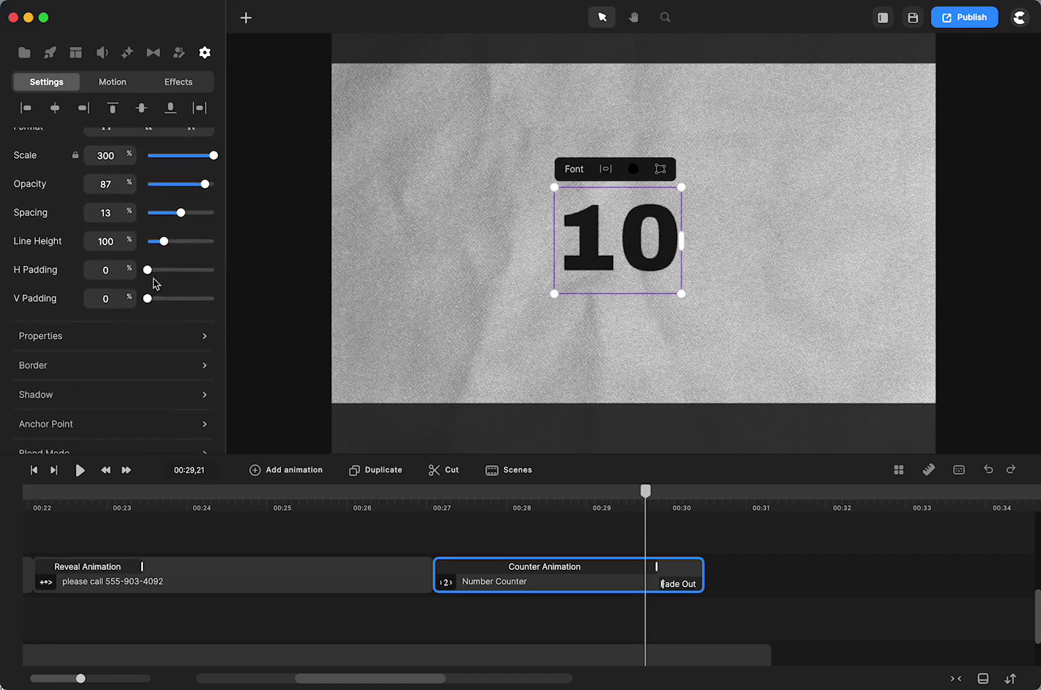
- Give the counter 48% horizontal and 43% vertical padding and shorten its count duration
left_click_drag(148, 270, 162, 300)
left_click_drag(653, 566, 579, 565)
- Scrub through the faster count to 7 at 00:28,07, then show the components library
left_click_drag(650, 504, 491, 555)
scroll(153, 365, "down", 3)
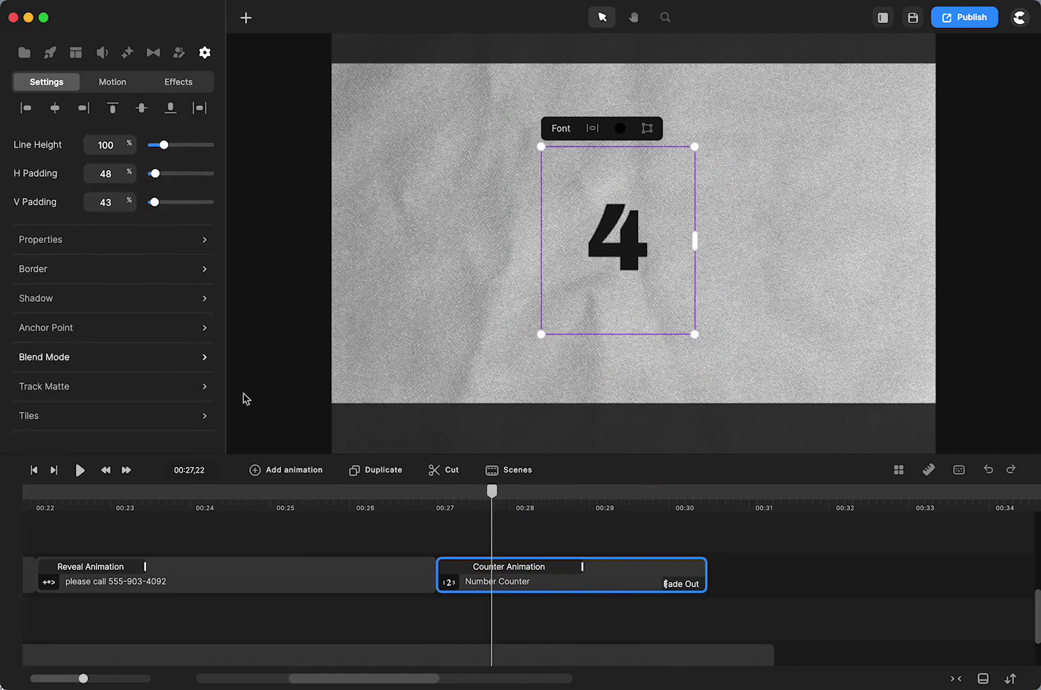
left_click_drag(493, 503, 534, 517)
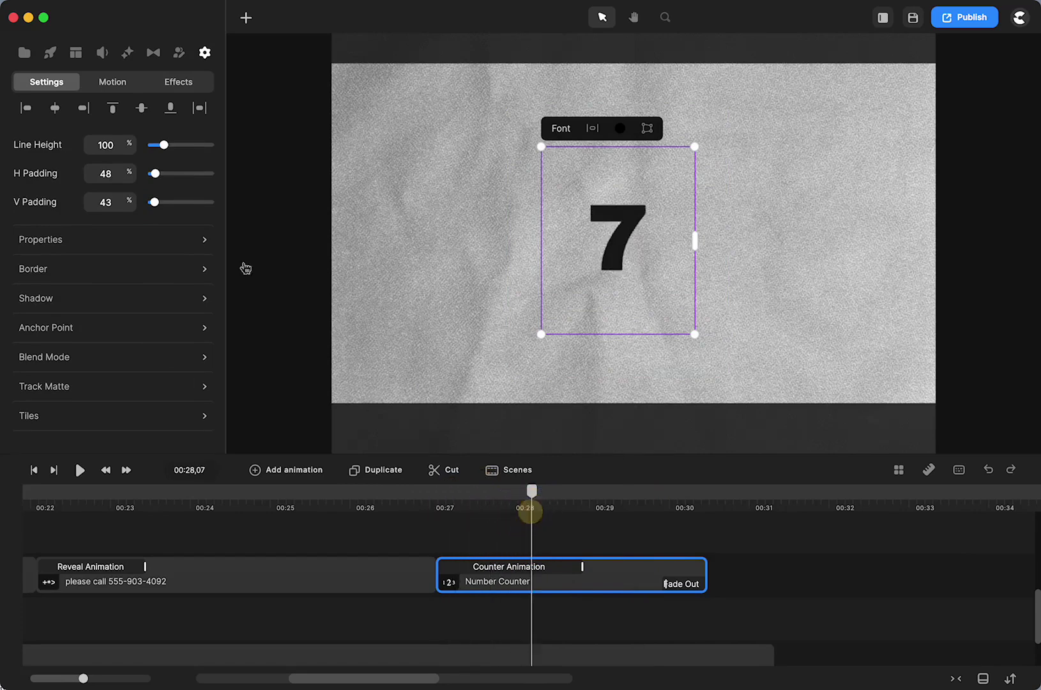
left_click(129, 54)
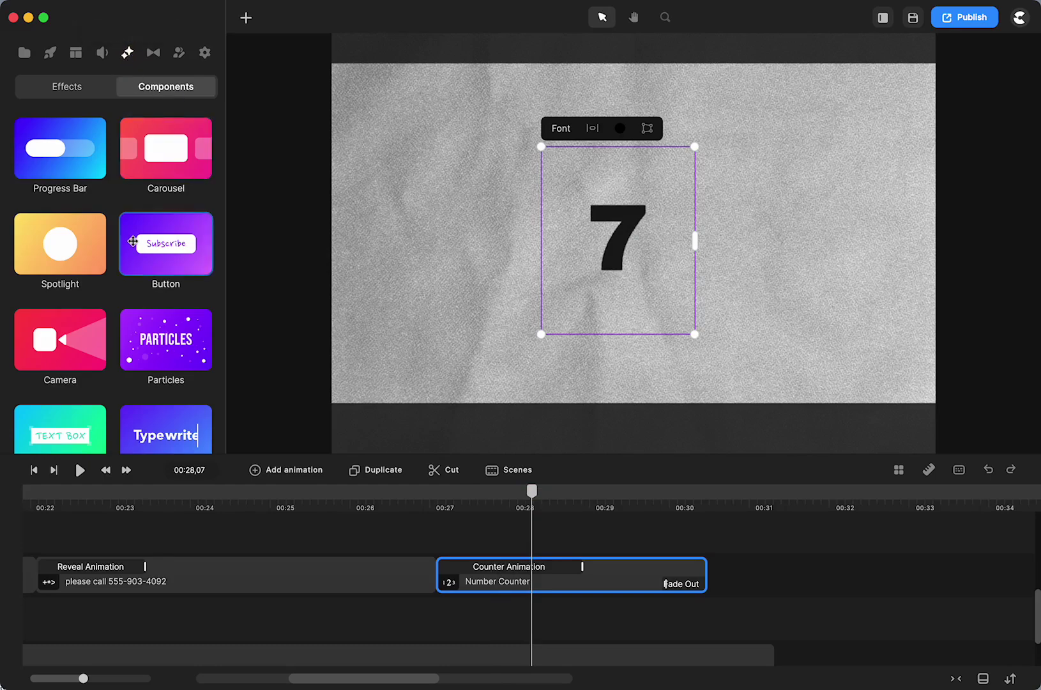
scroll(132, 241, "down", 5)
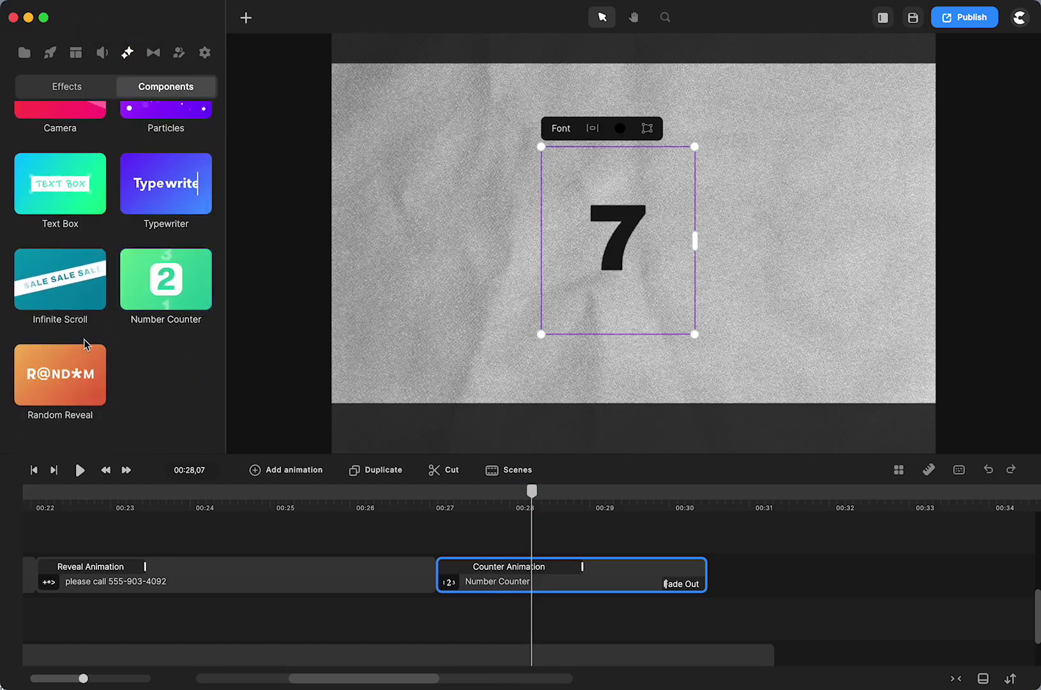